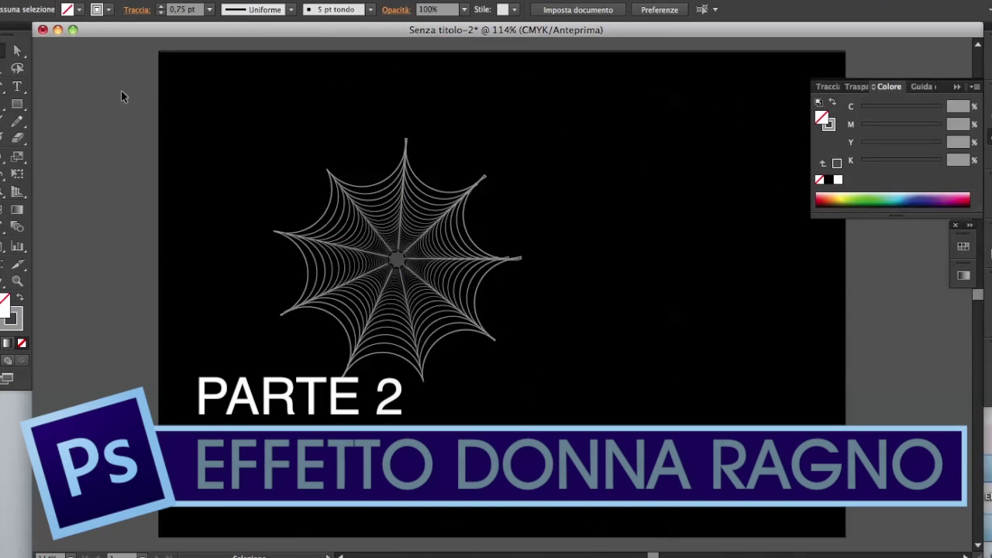
# Copy the spider web artwork without its black background rectangle and switch to Photoshop
pyautogui.moveTo(119, 88); pyautogui.dragTo(653, 406)
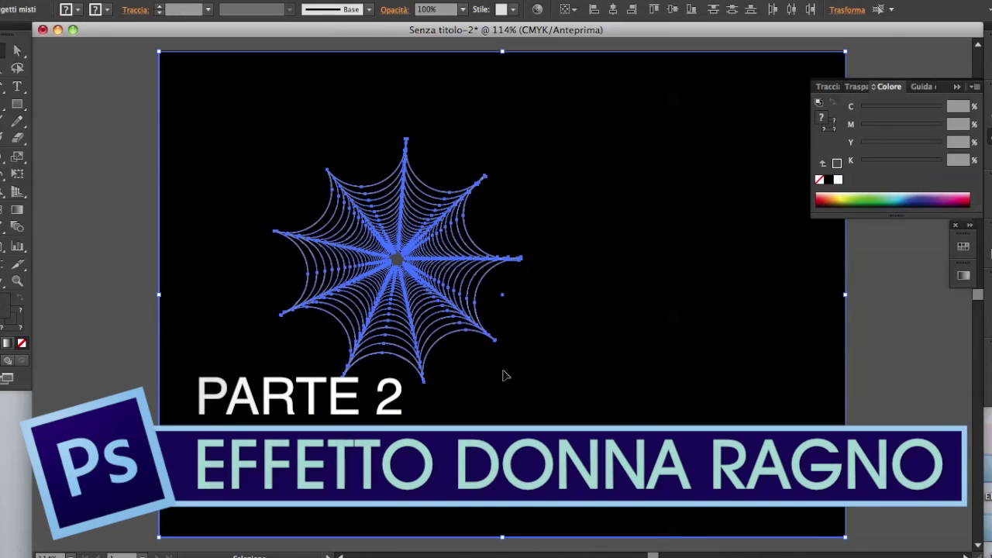
pyautogui.click(124, 1)
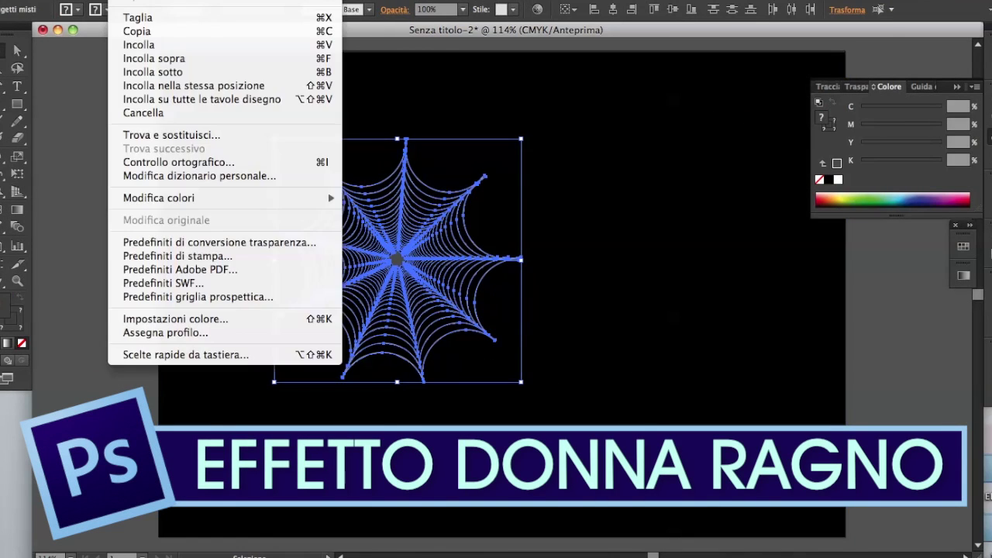
pyautogui.click(162, 31)
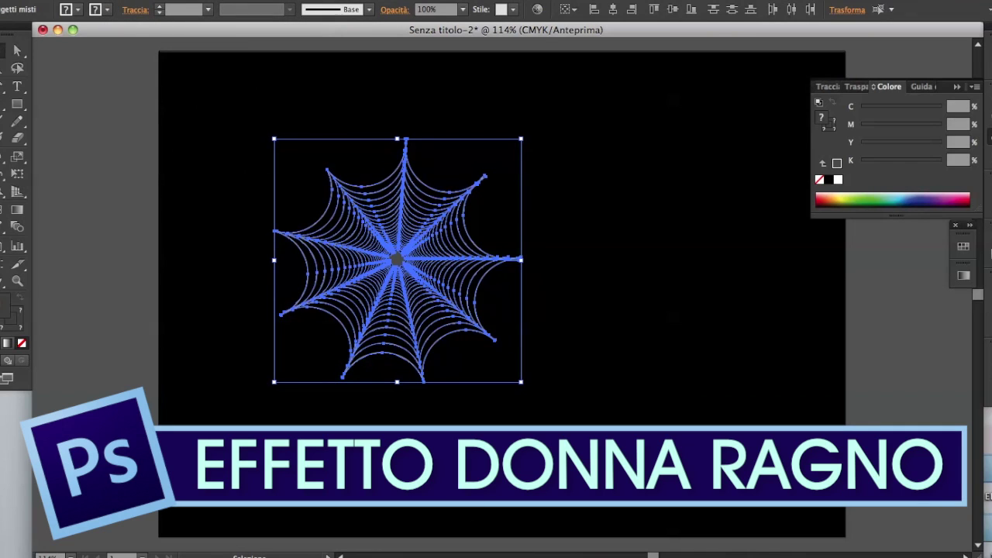
pyautogui.press('super+shift+a')
pyautogui.click(503, 553)
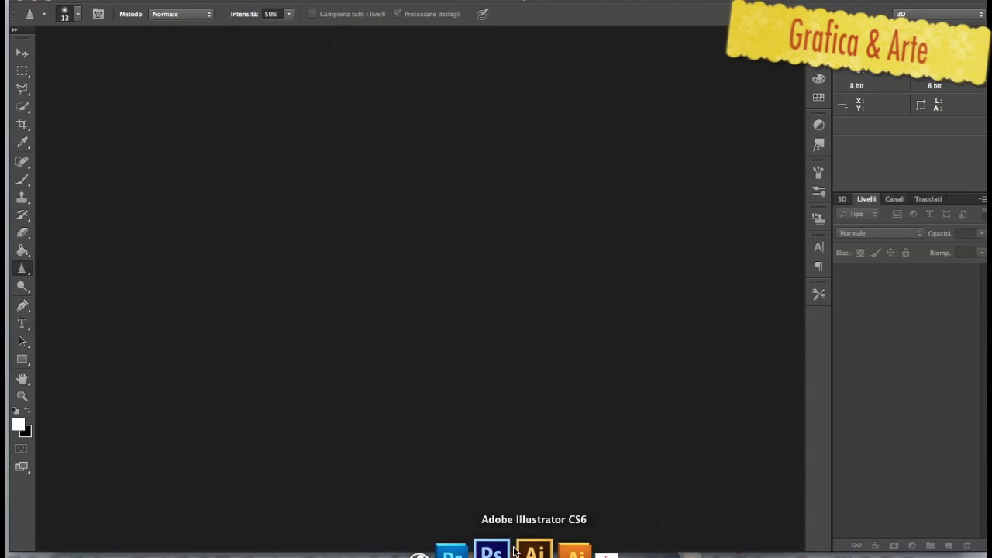
# Create a new document from the clipboard size, with dimensions in centimetres and a resolution of 150 pixels/inch
pyautogui.click(124, 1)
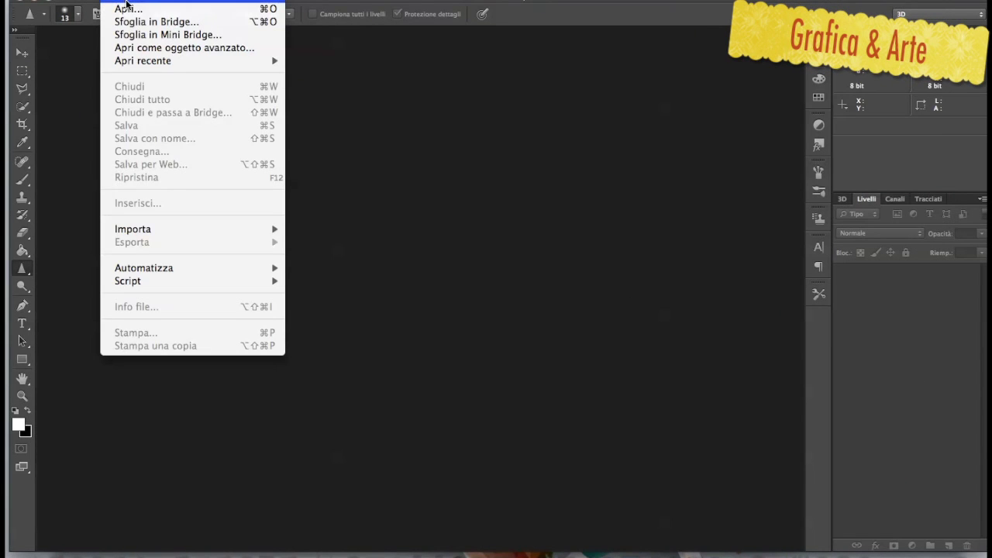
pyautogui.click(487, 213)
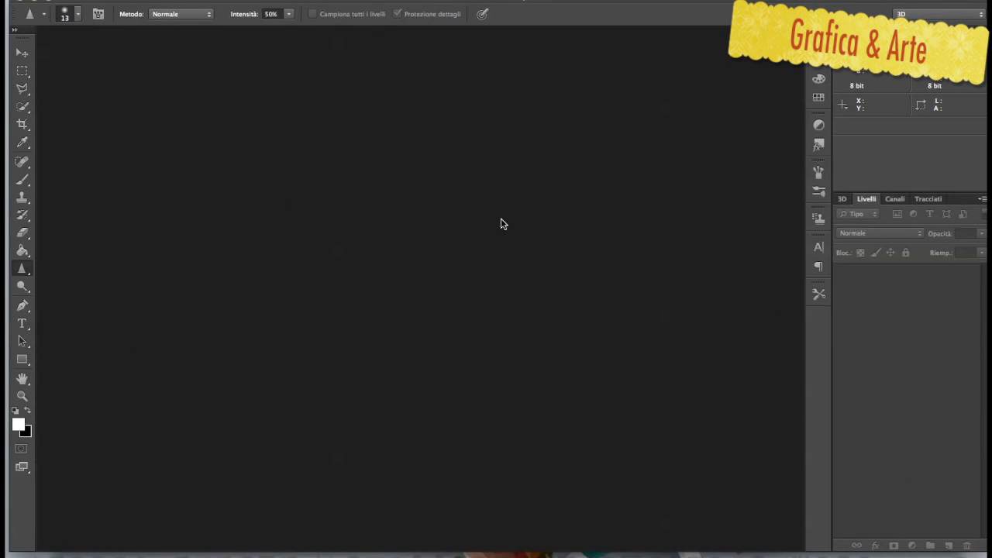
pyautogui.press('super+n')
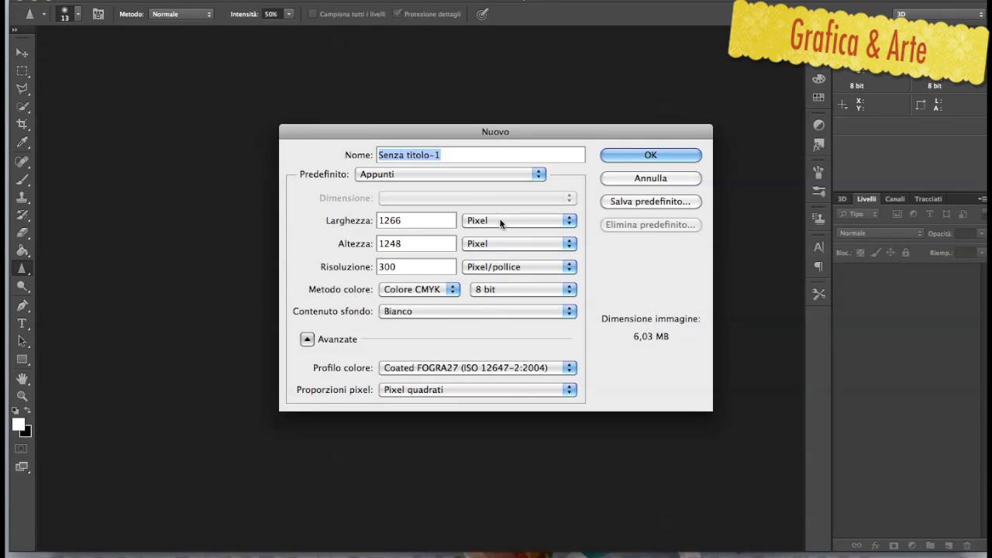
pyautogui.click(488, 224)
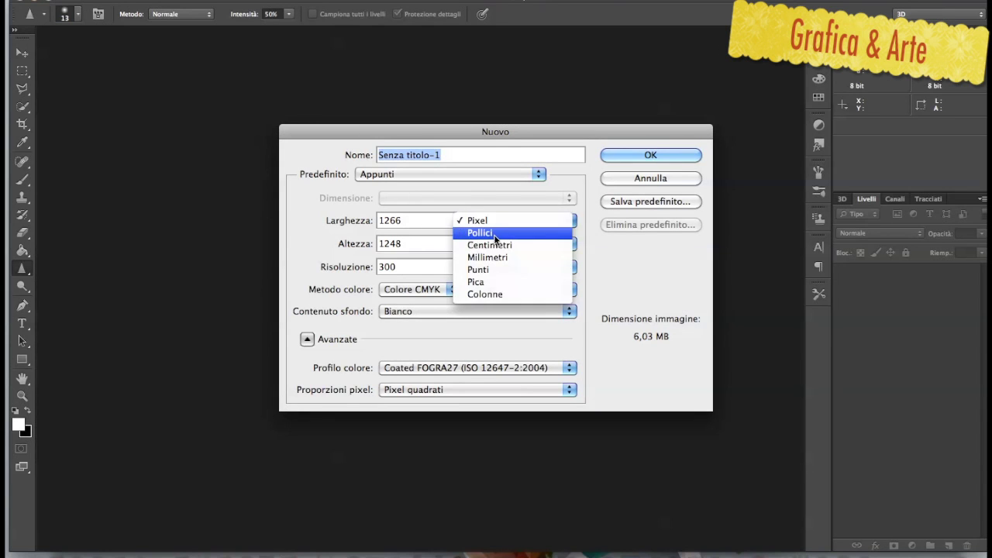
pyautogui.click(500, 245)
pyautogui.doubleClick(389, 265)
pyautogui.write('100')
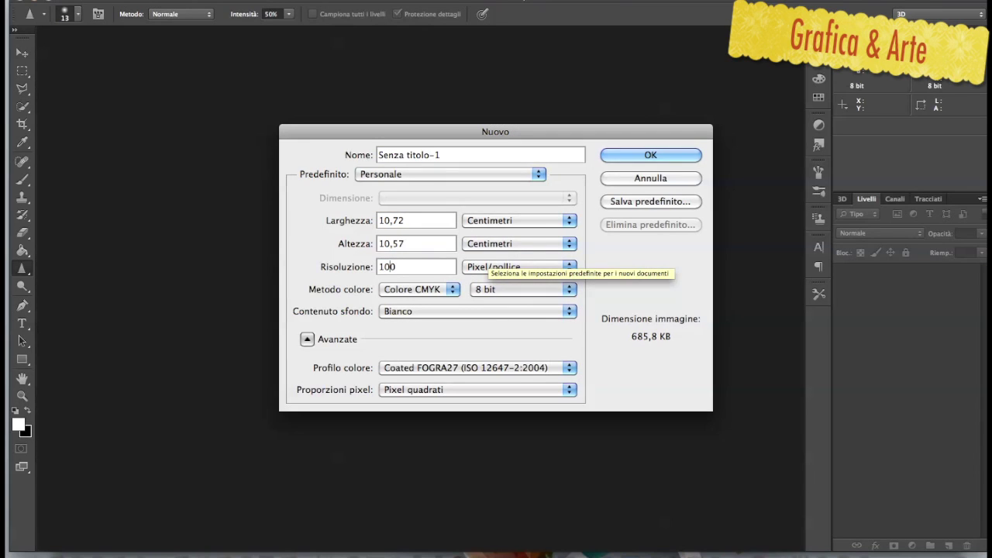
pyautogui.press('Left')
pyautogui.press('BackSpace')
pyautogui.write('5')
pyautogui.press('Return')
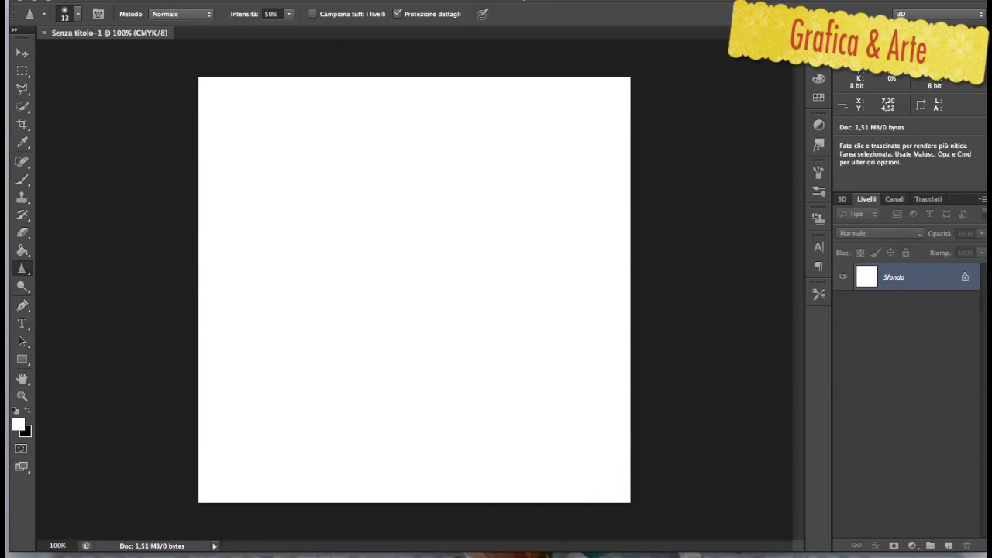
# Fill the background layer with black and paste the copied spider web onto it as a smart object
pyautogui.click(23, 250)
pyautogui.click(345, 251)
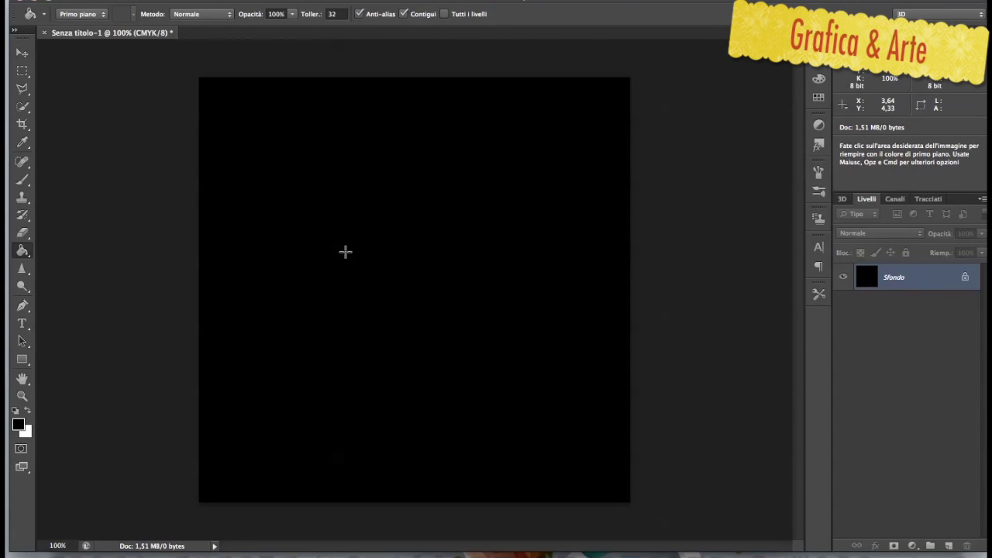
pyautogui.click(23, 52)
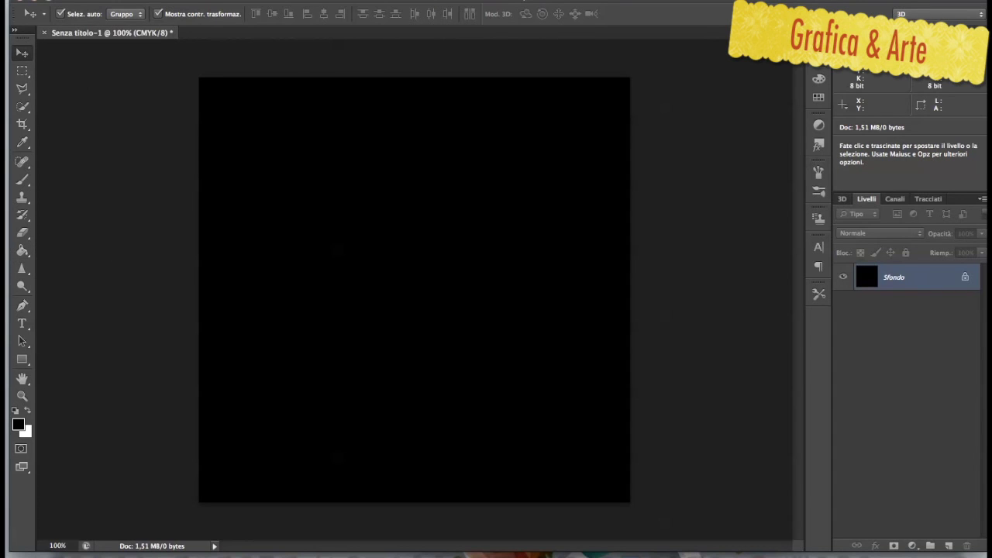
pyautogui.click(201, 2)
pyautogui.moveTo(155, 1)
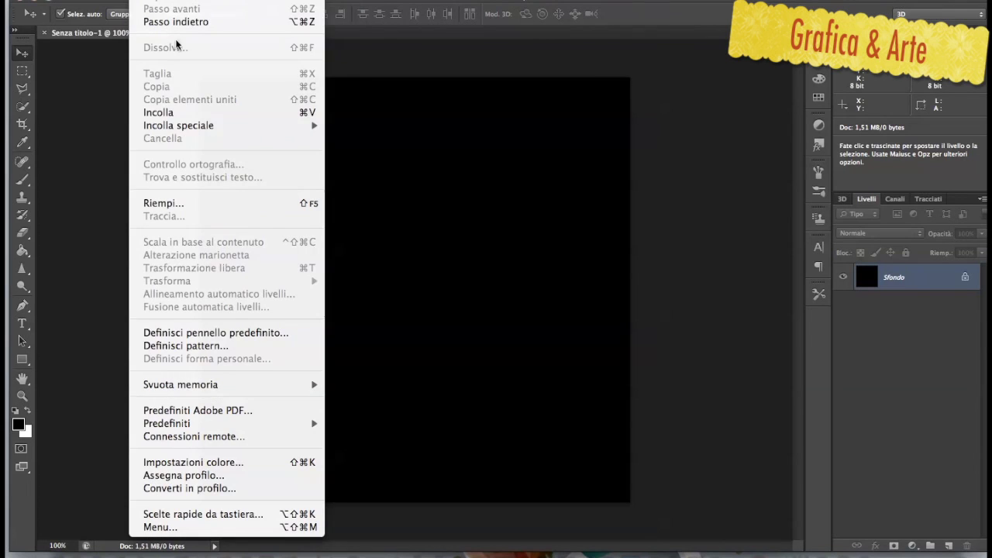
pyautogui.click(177, 114)
pyautogui.click(578, 226)
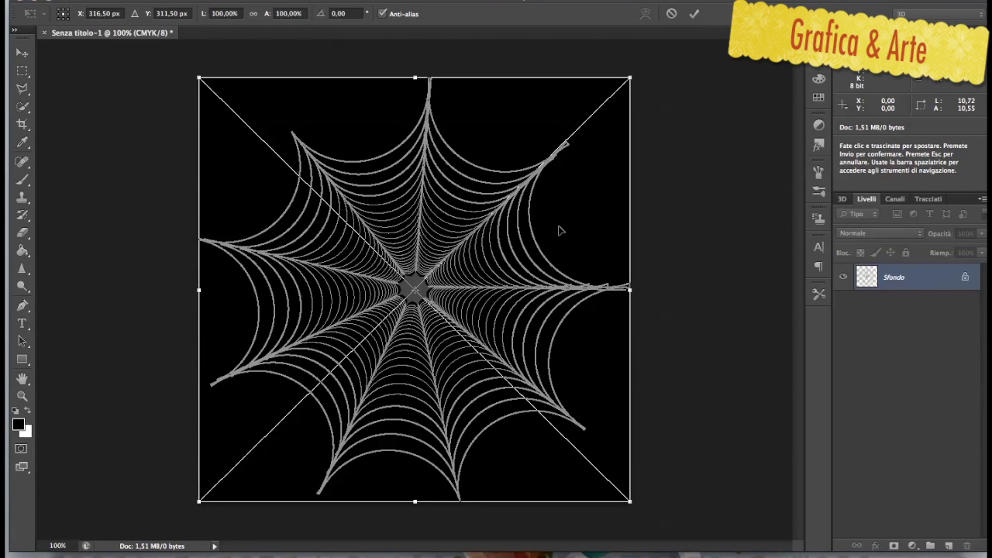
pyautogui.press('Return')
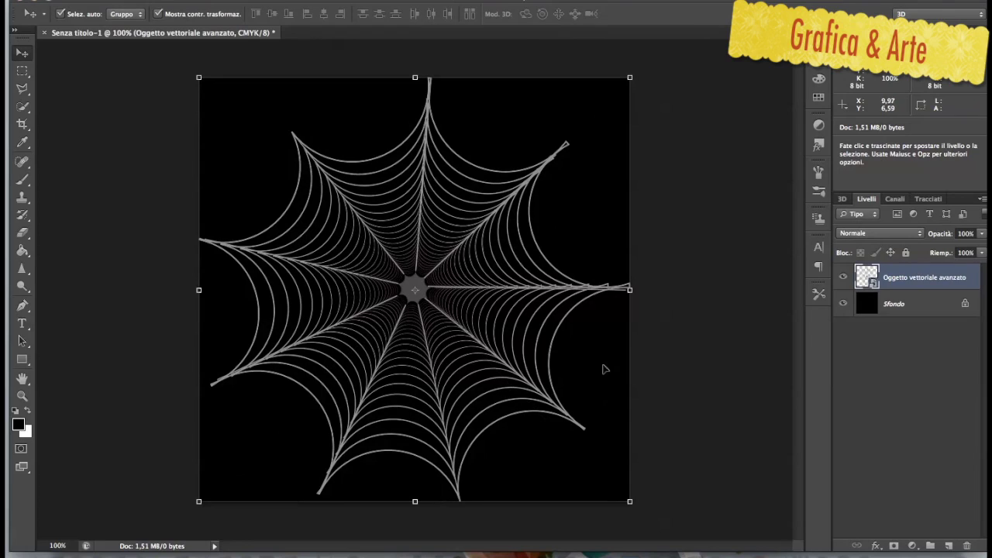
# Scale the spider web down towards the canvas's upper-left corner, to a little over half its size
pyautogui.moveTo(630, 502); pyautogui.dragTo(440, 329)
pyautogui.press('Return')
pyautogui.click(720, 377)
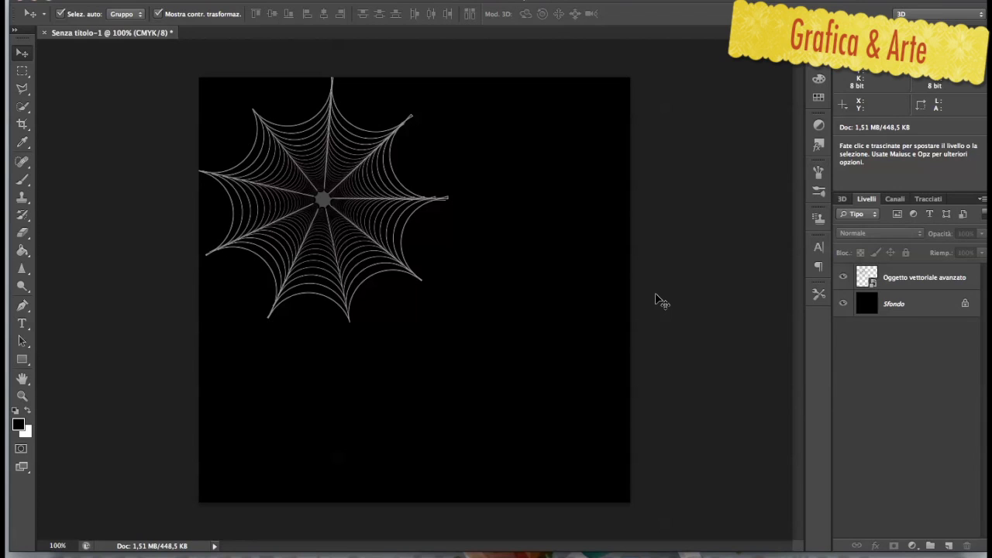
# Open Julianne-Moore-01.jpg and select the grey background on both sides of the woman with the Quick Selection tool
pyautogui.click(116, 0)
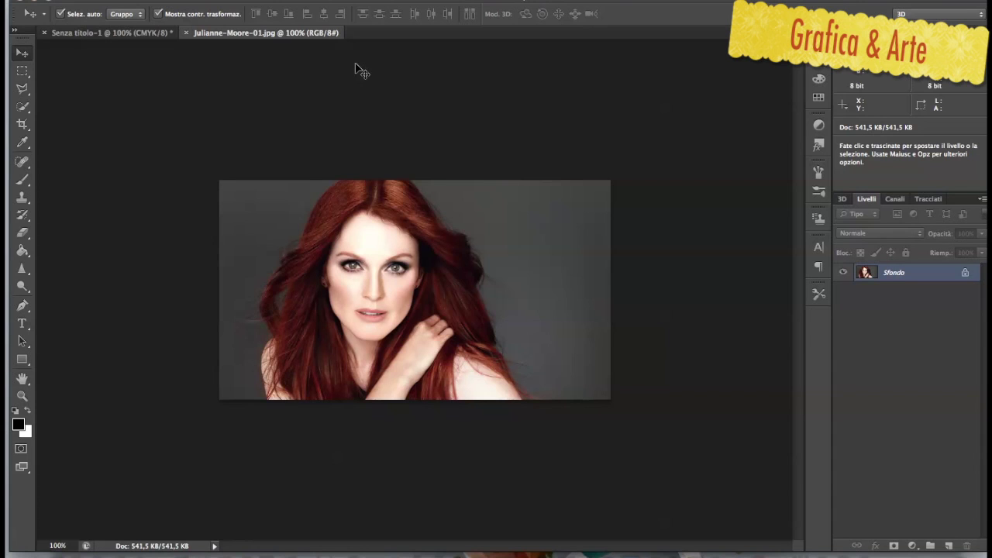
pyautogui.press('super+plus')
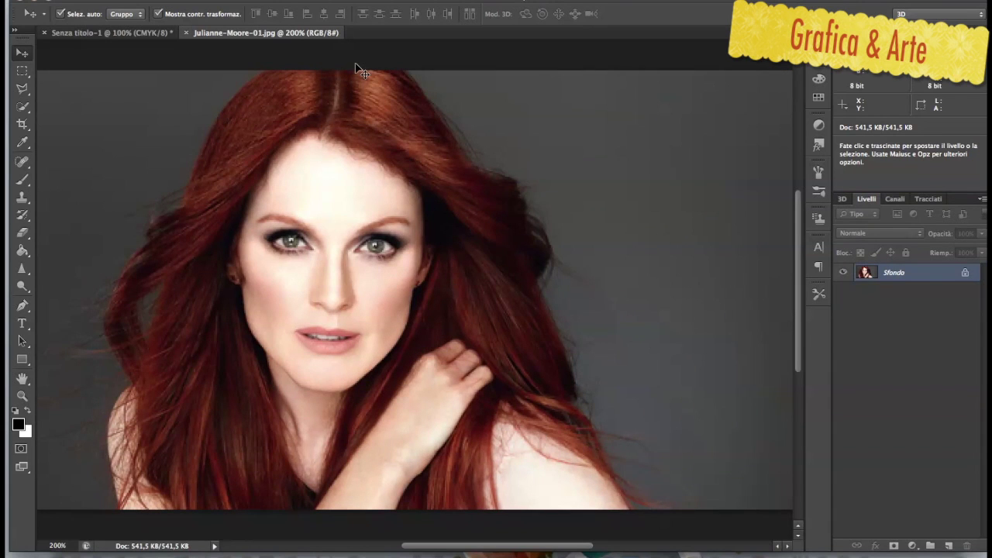
pyautogui.click(24, 109)
pyautogui.moveTo(134, 116); pyautogui.dragTo(86, 235)
pyautogui.hscroll(-5, 85, 232)
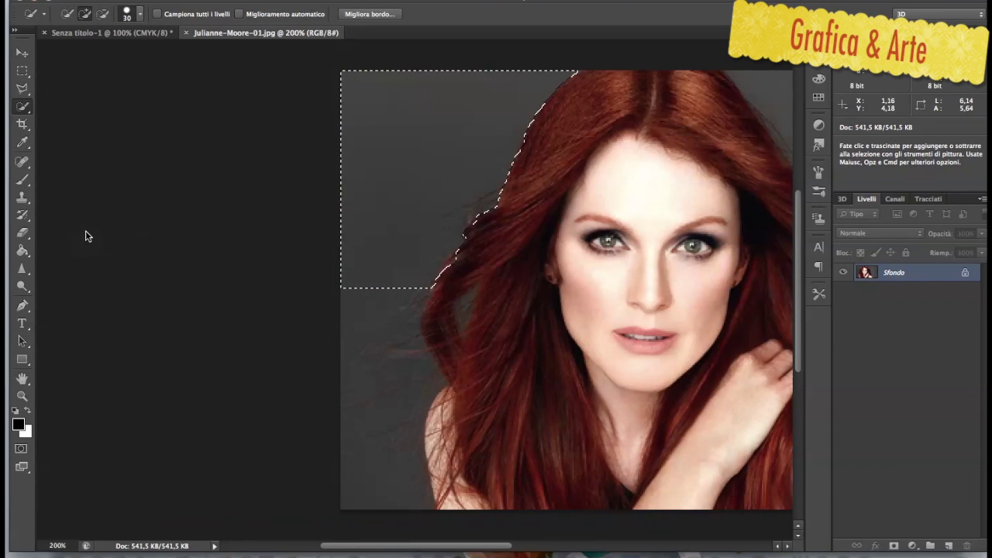
pyautogui.hscroll(1, 395, 310)
pyautogui.moveTo(309, 295); pyautogui.dragTo(302, 431)
pyautogui.hscroll(10, 314, 405)
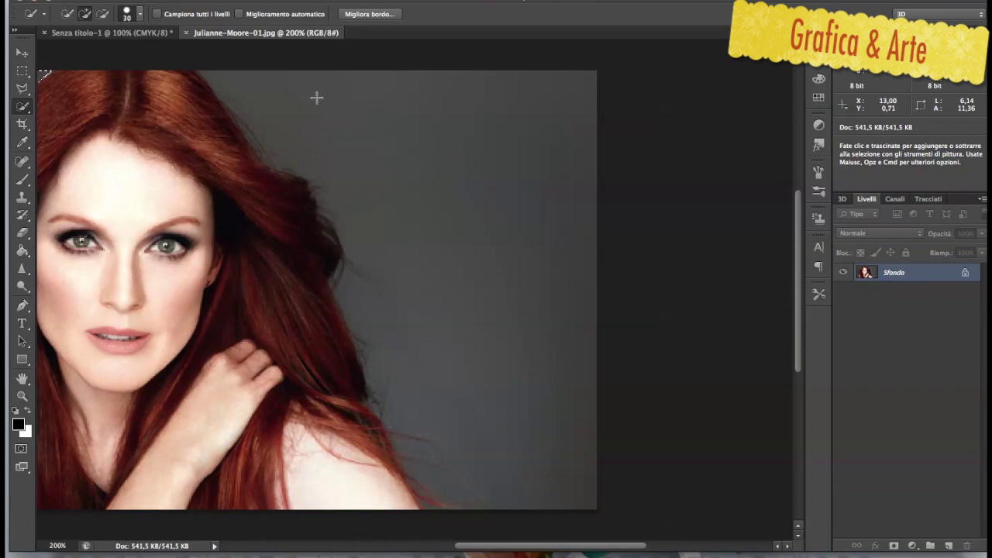
pyautogui.moveTo(345, 114)
pyautogui.mouseDown()
pyautogui.moveTo(445, 226)
pyautogui.moveTo(527, 421)
pyautogui.mouseUp()
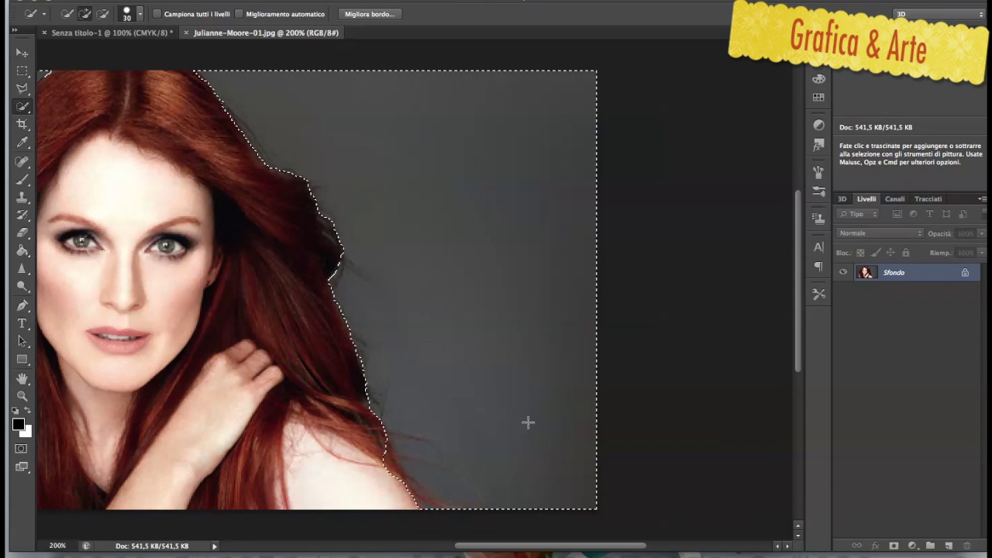
pyautogui.hscroll(-1, 450, 258)
pyautogui.hscroll(-7, 450, 259)
# Start Refine Edge on the background selection and set the radius to 39.1 px, smoothing to 14 and feather to 4.0 px
pyautogui.click(112, 2)
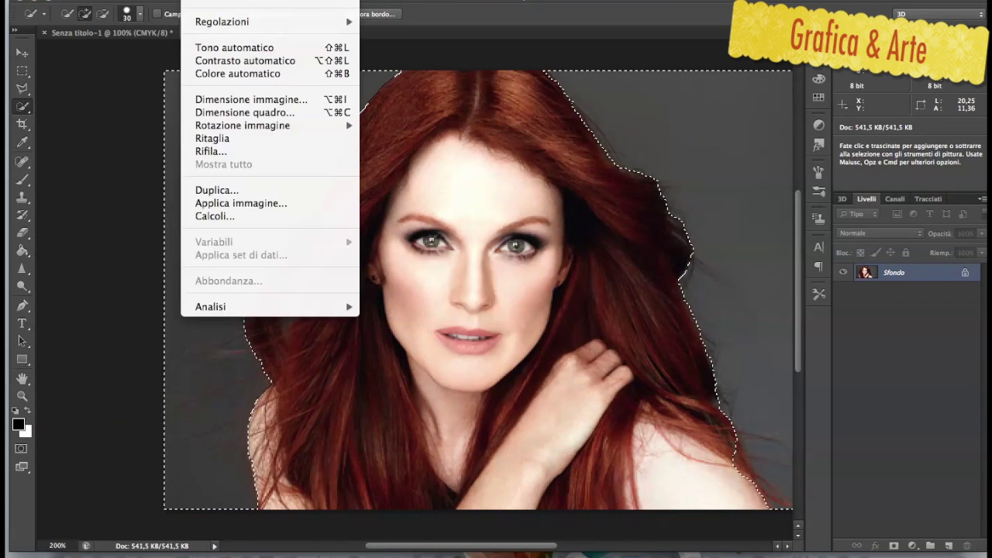
pyautogui.click(517, 21)
pyautogui.click(379, 14)
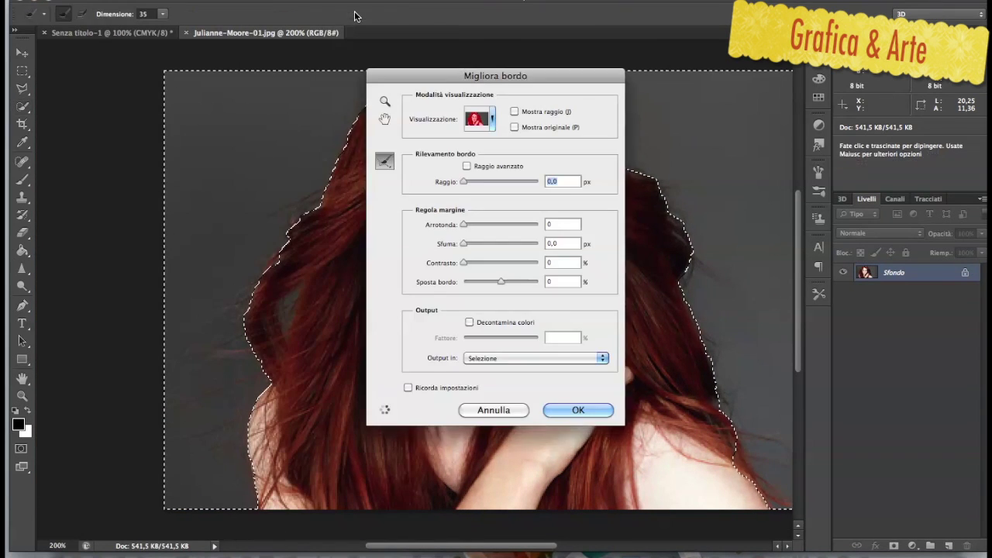
pyautogui.moveTo(427, 78); pyautogui.dragTo(570, 77)
pyautogui.moveTo(608, 182); pyautogui.dragTo(637, 177)
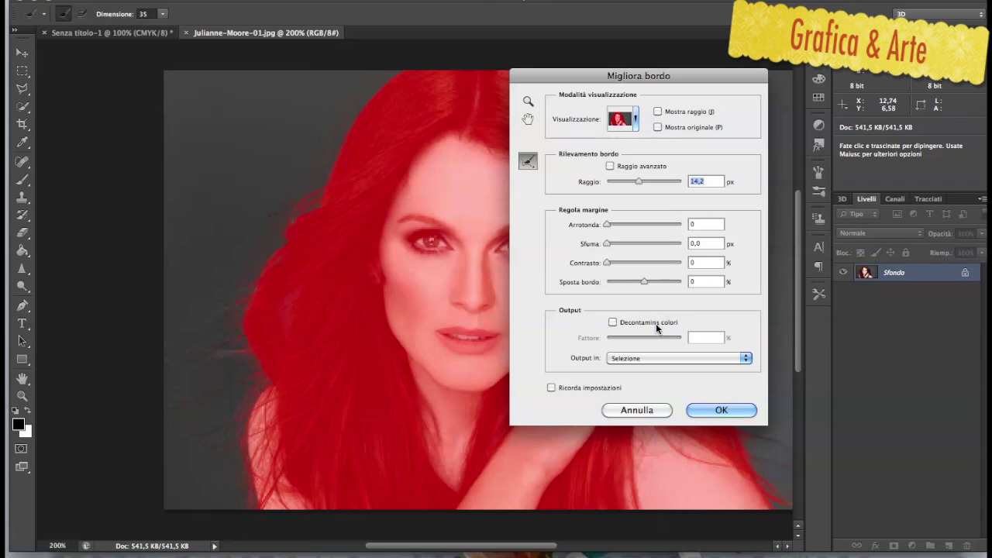
pyautogui.moveTo(647, 180); pyautogui.dragTo(651, 181)
pyautogui.moveTo(607, 224); pyautogui.dragTo(616, 224)
pyautogui.moveTo(608, 244); pyautogui.dragTo(617, 247)
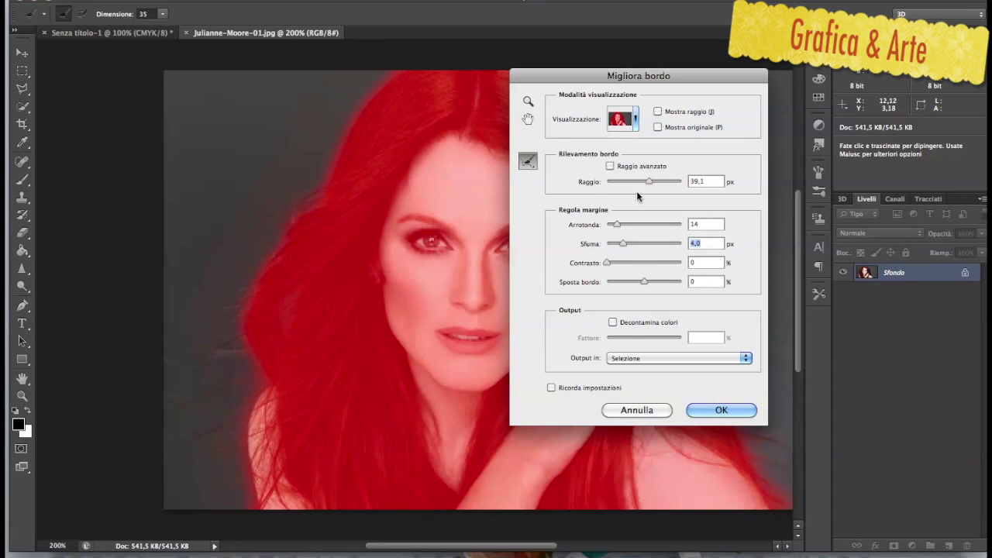
# Enable Smart Radius with a radius of 8.5 px, reduce the feather, raise the contrast and apply the edge refinement
pyautogui.click(610, 165)
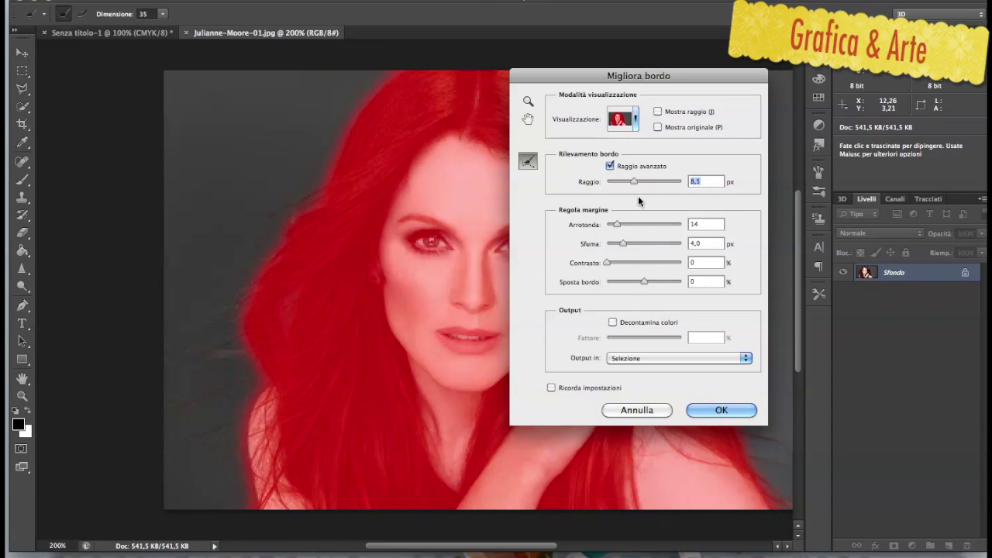
pyautogui.moveTo(622, 245); pyautogui.dragTo(616, 243)
pyautogui.moveTo(607, 262); pyautogui.dragTo(630, 281)
pyautogui.click(710, 413)
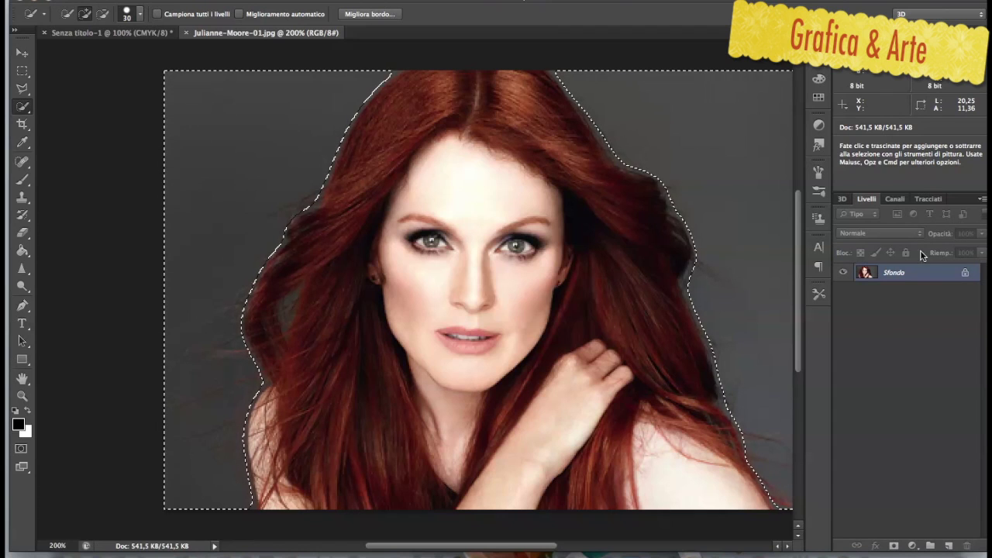
# Convert the locked background into a regular layer, delete the selected grey backdrop and deselect
pyautogui.doubleClick(921, 273)
pyautogui.press('Return')
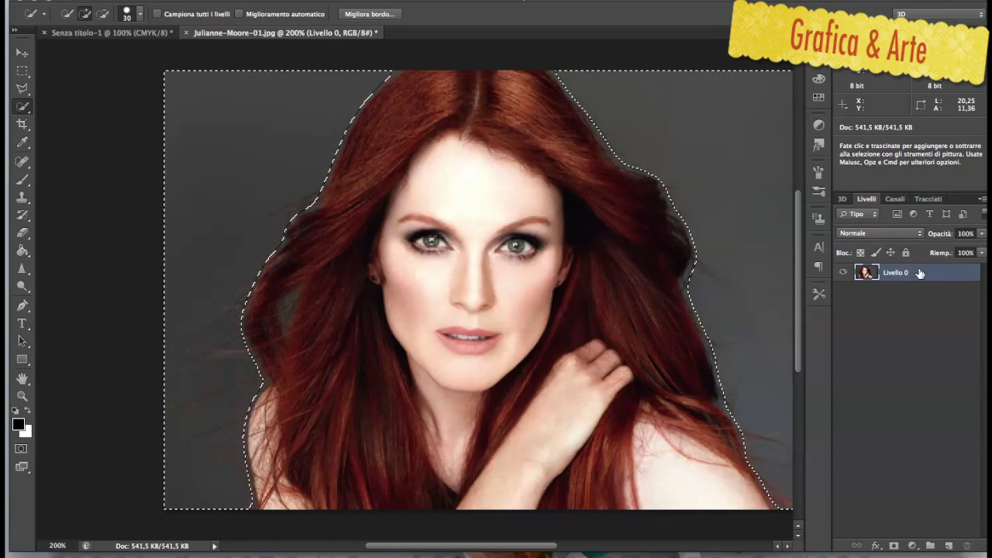
pyautogui.press('Delete')
pyautogui.press('super+d')
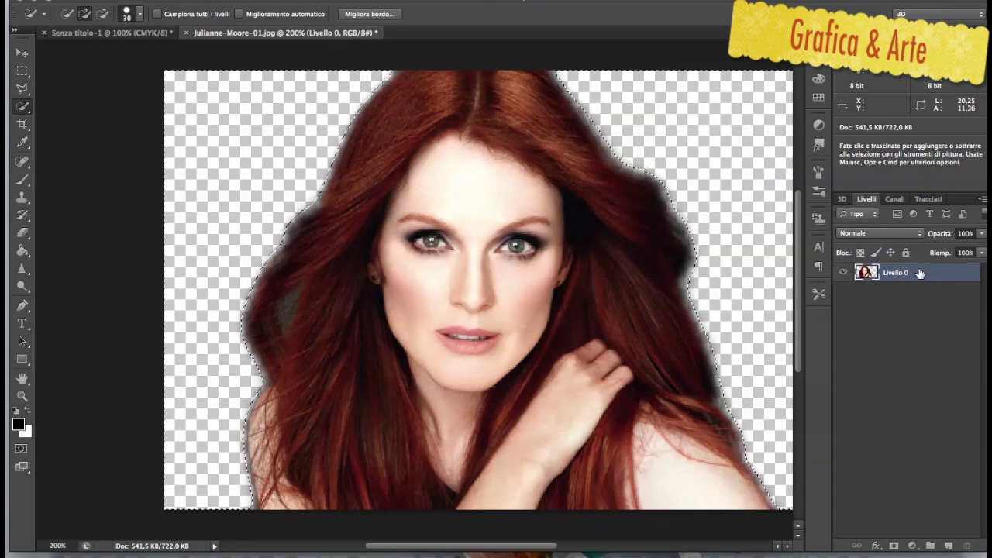
pyautogui.press('super+minus')
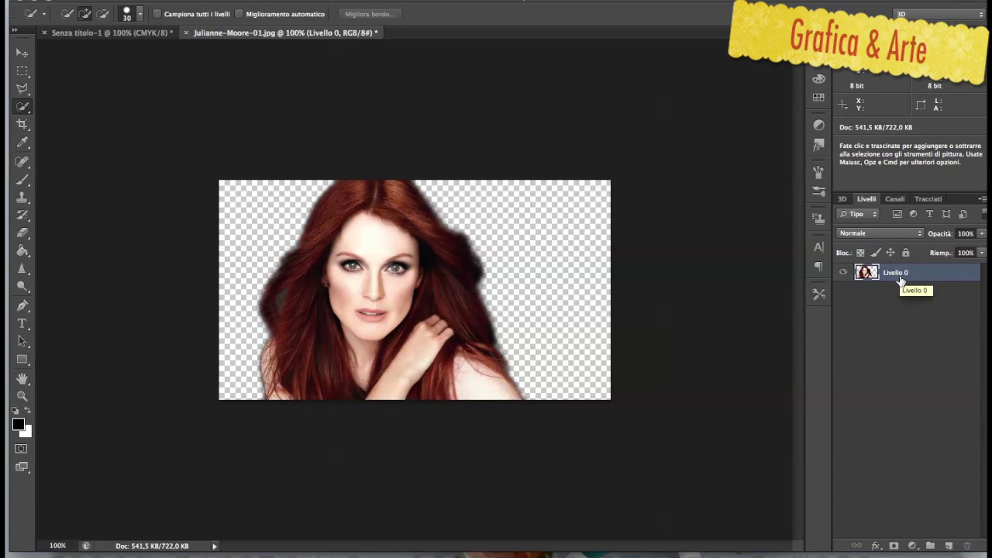
# Bring the cut-out woman into the spider web document and place her at the canvas's lower-right corner
pyautogui.moveTo(290, 34); pyautogui.dragTo(535, 103)
pyautogui.click(22, 54)
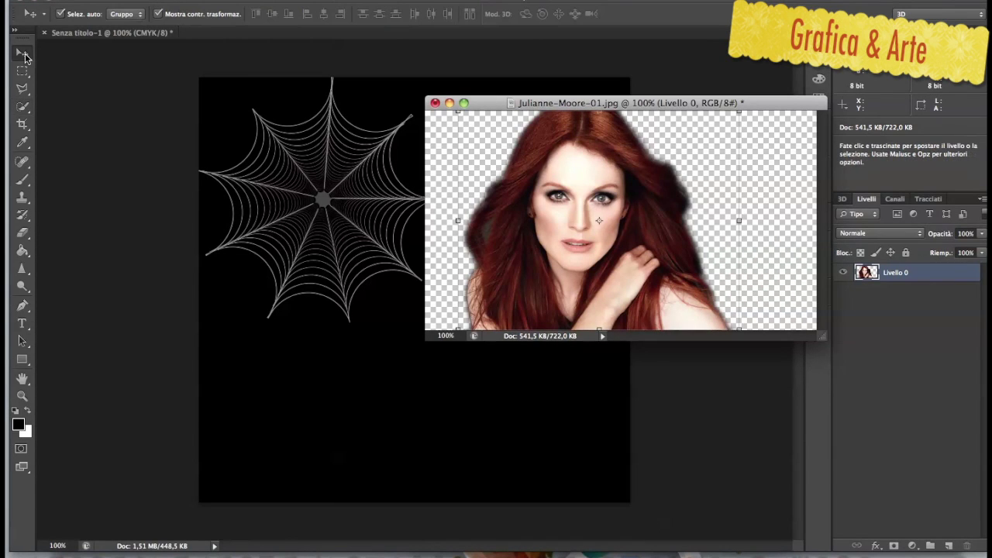
pyautogui.moveTo(590, 161); pyautogui.dragTo(489, 336)
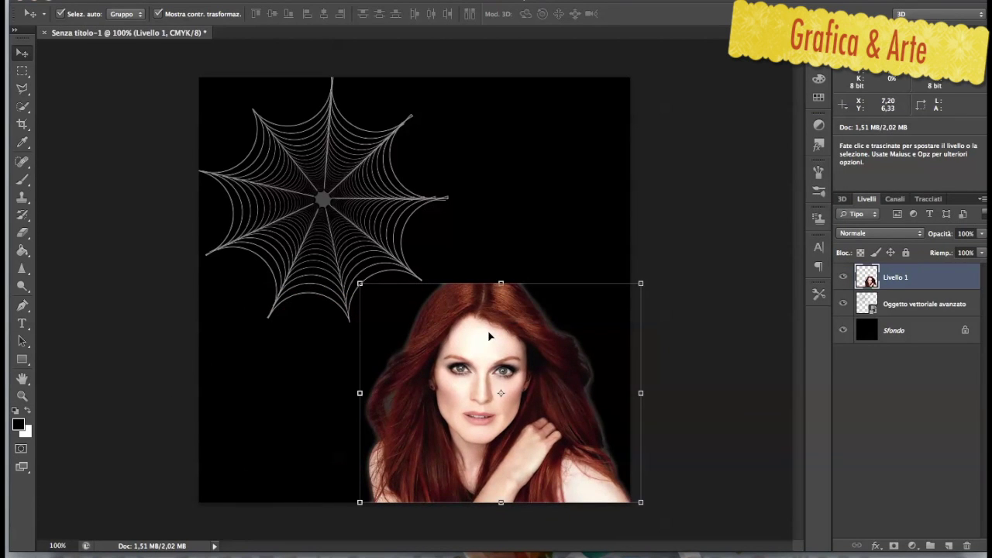
pyautogui.click(714, 253)
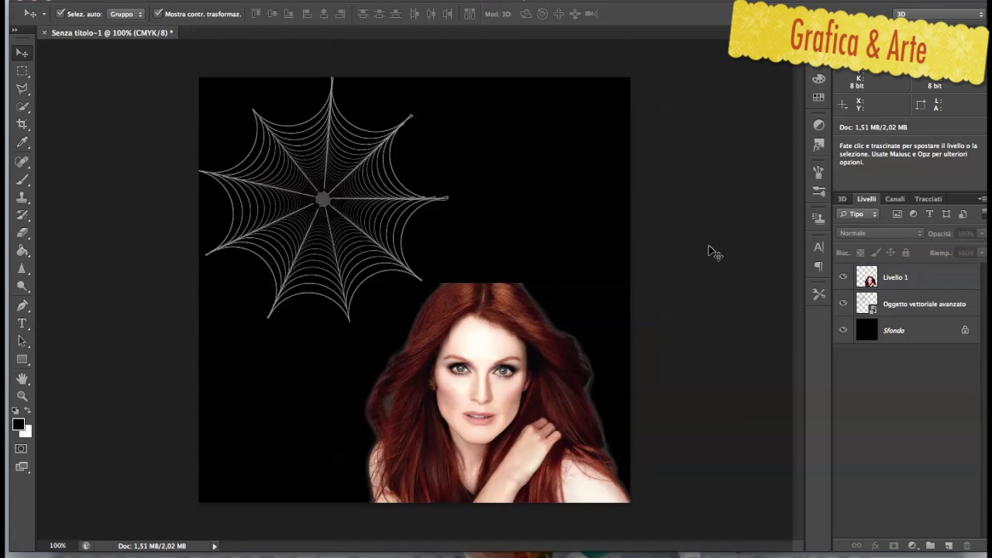
# On the woman's layer, clone hair over the grey gap on the left and along the right-hand strands using a 49 px Clone Stamp
pyautogui.click(522, 308)
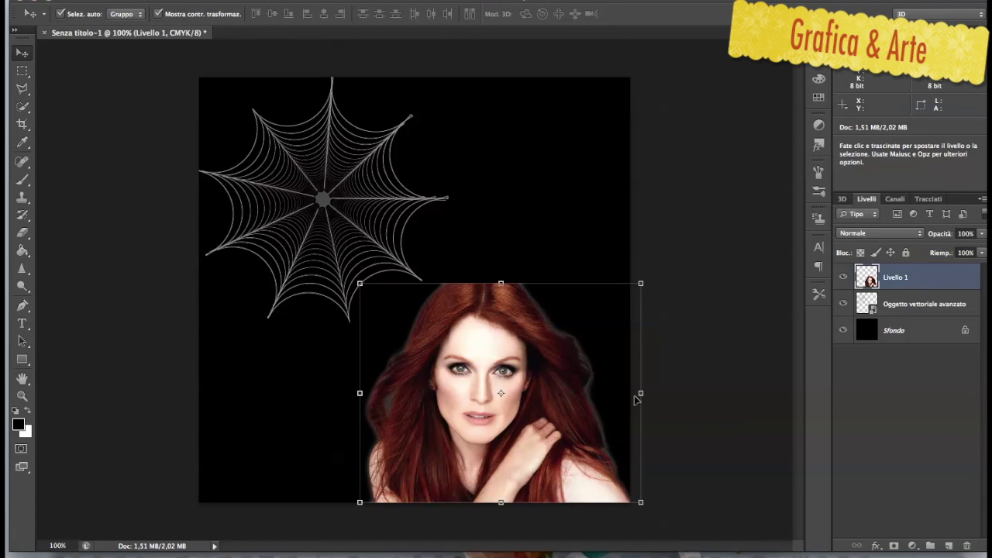
pyautogui.press('super+plus')
pyautogui.scroll(-5, 634, 400)
pyautogui.hscroll(3, 634, 399)
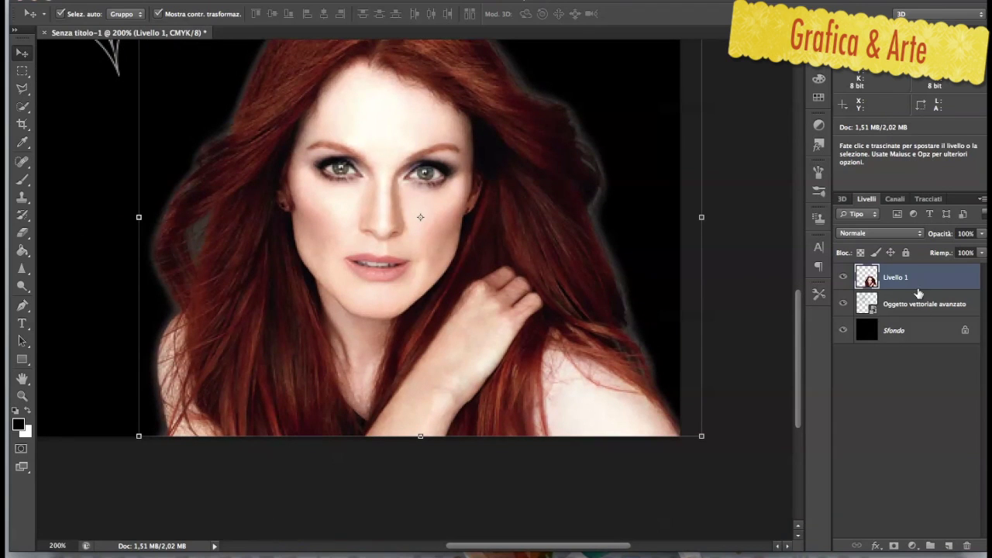
pyautogui.press('s')
pyautogui.click(23, 198)
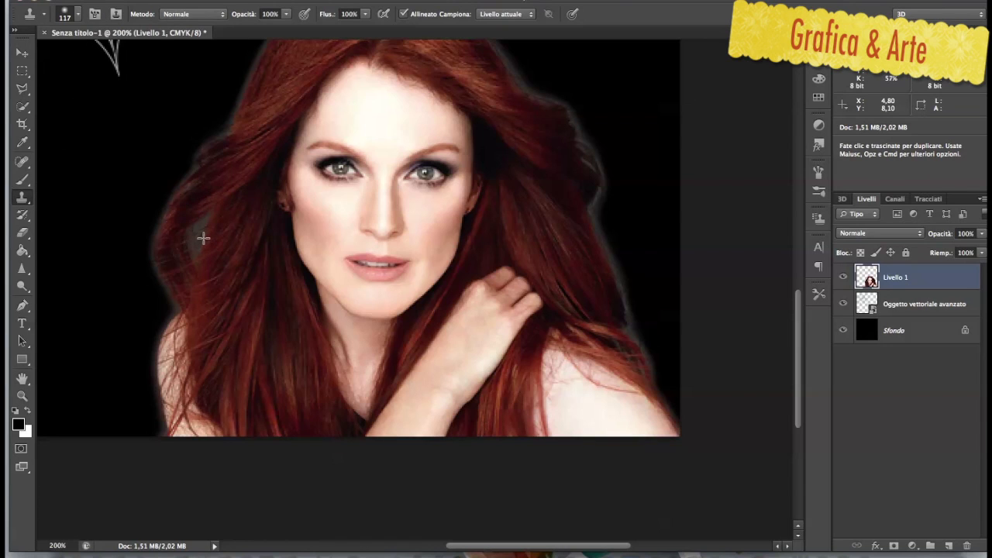
pyautogui.click(69, 15)
pyautogui.moveTo(97, 62); pyautogui.dragTo(62, 56)
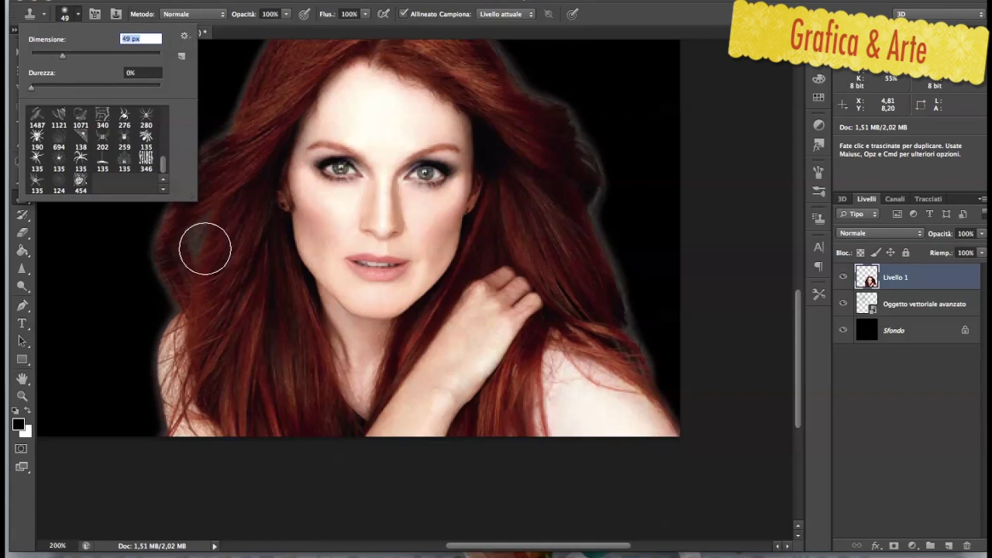
pyautogui.rightClick(245, 279)
pyautogui.click(219, 224)
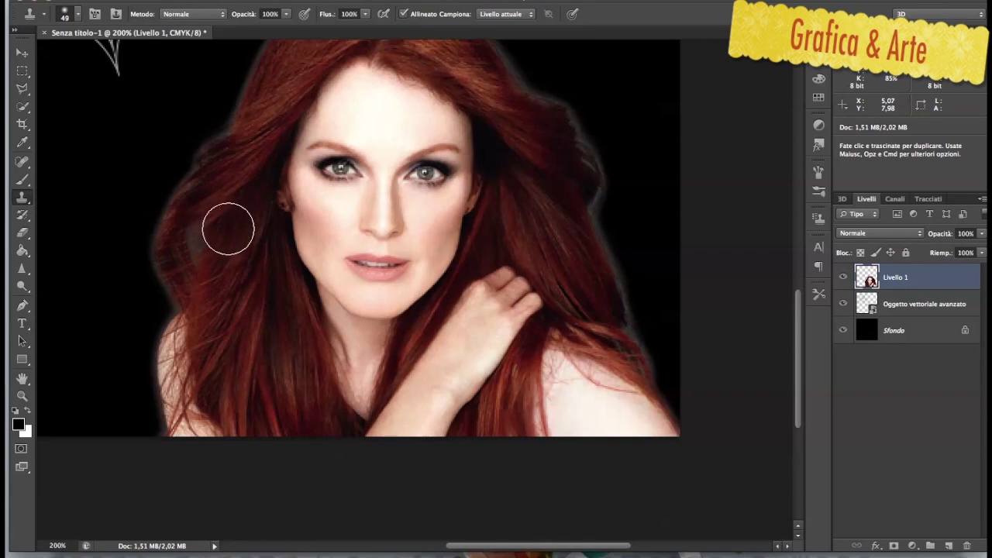
pyautogui.keyDown('alt'); pyautogui.click(249, 235); pyautogui.keyUp('alt')
pyautogui.moveTo(206, 237); pyautogui.dragTo(200, 244)
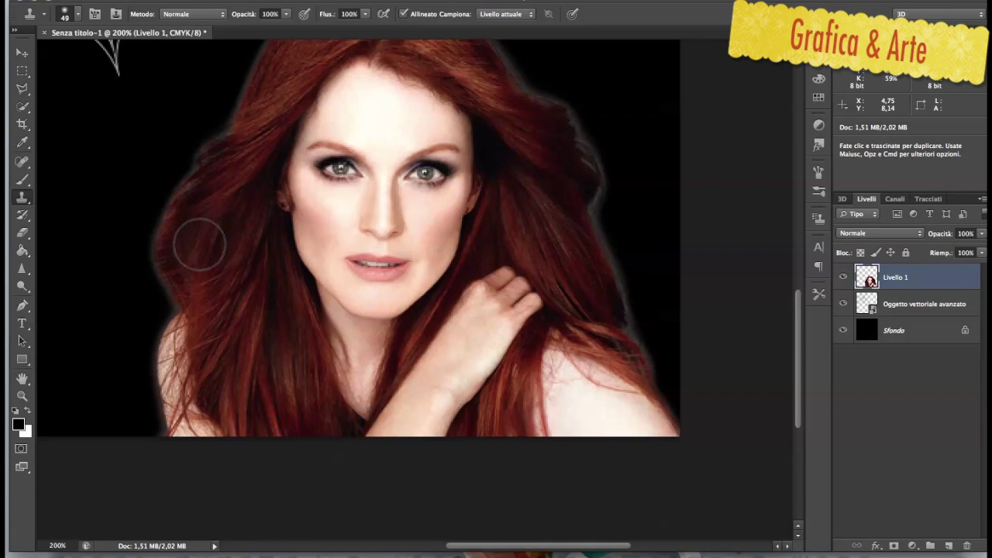
pyautogui.keyDown('alt'); pyautogui.click(575, 265); pyautogui.keyUp('alt')
pyautogui.moveTo(572, 234); pyautogui.dragTo(620, 322)
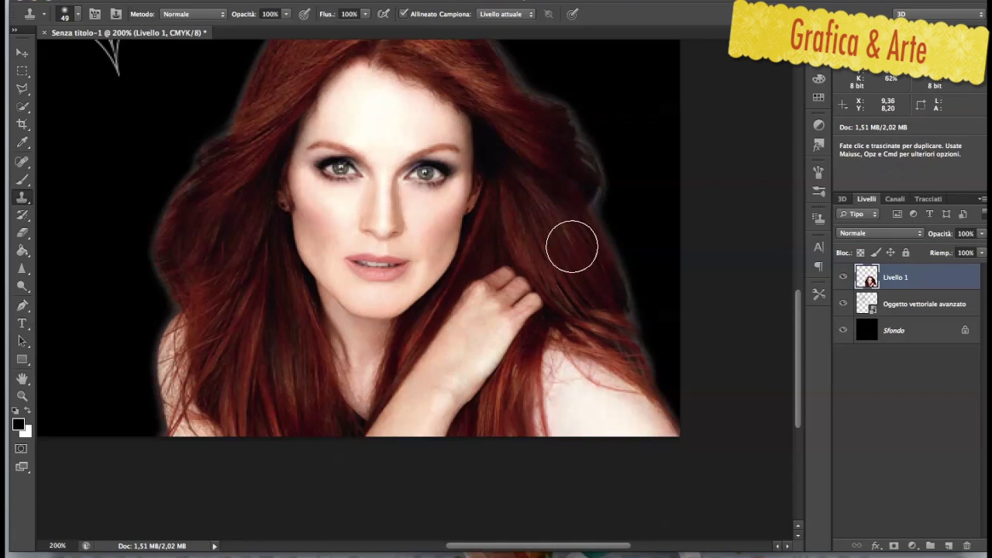
# Draw a closed curved Pen path rounding off the flat crown of the woman's head and load it as a selection
pyautogui.scroll(4, 543, 232)
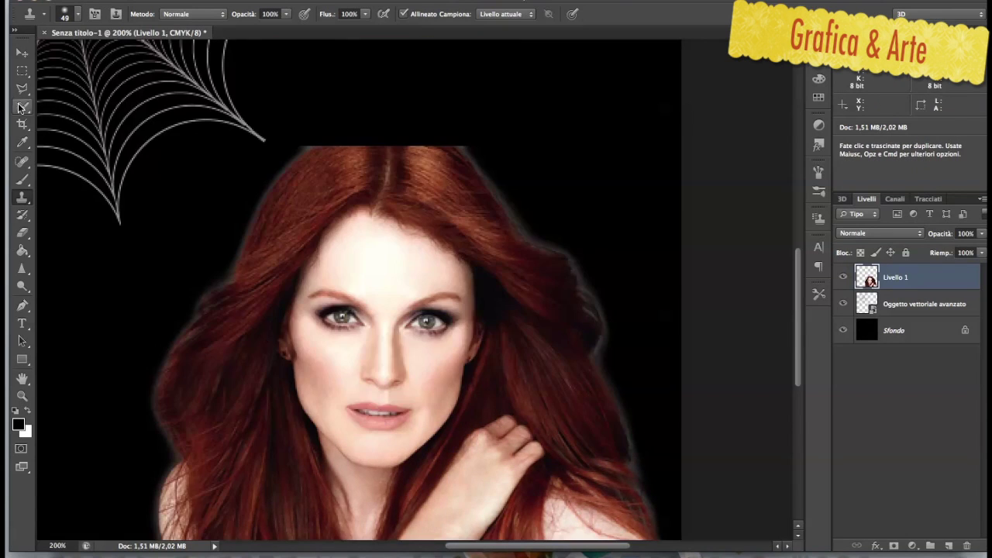
pyautogui.click(21, 305)
pyautogui.click(302, 157)
pyautogui.moveTo(380, 135); pyautogui.dragTo(441, 134)
pyautogui.rightClick(380, 136)
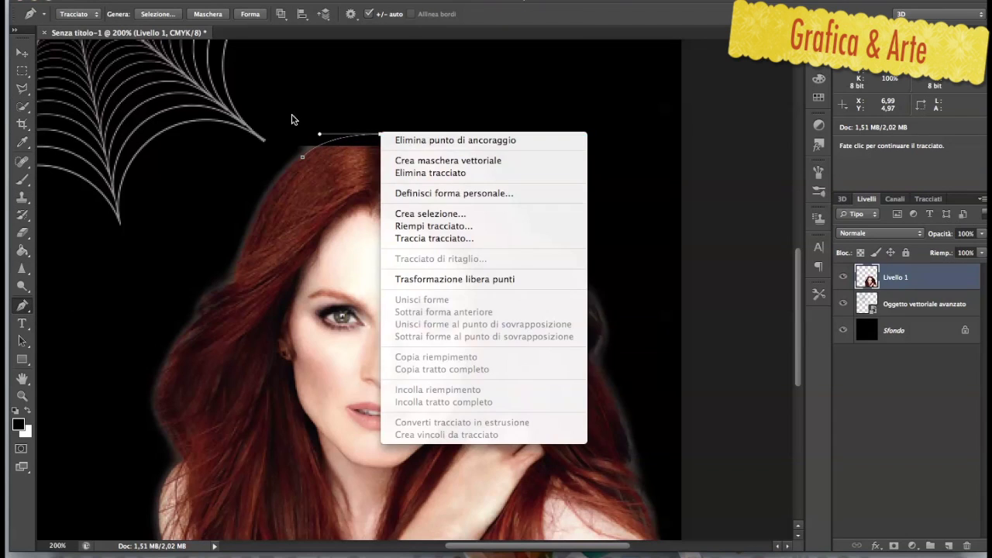
pyautogui.click(295, 118)
pyautogui.keyDown('alt'); pyautogui.click(380, 136); pyautogui.keyUp('alt')
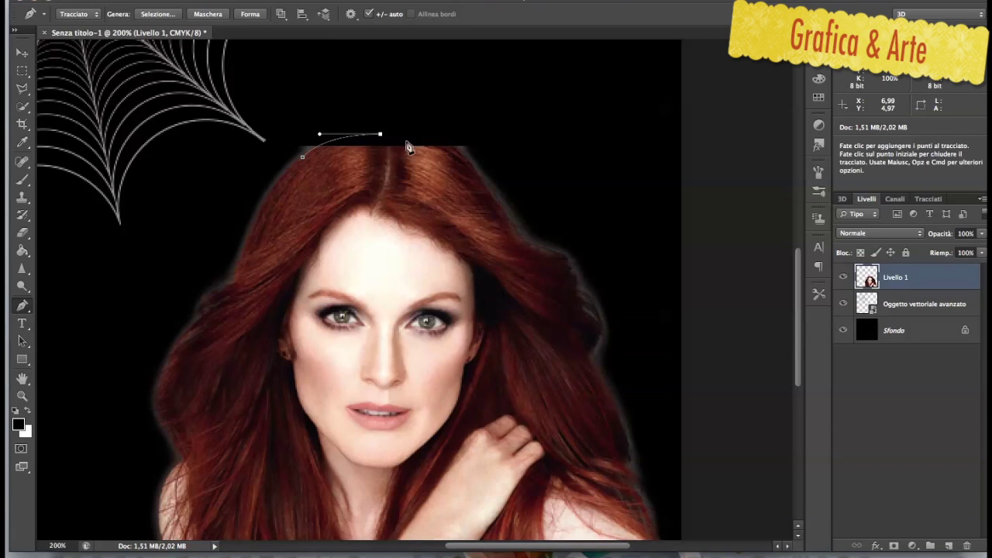
pyautogui.moveTo(474, 168); pyautogui.dragTo(488, 212)
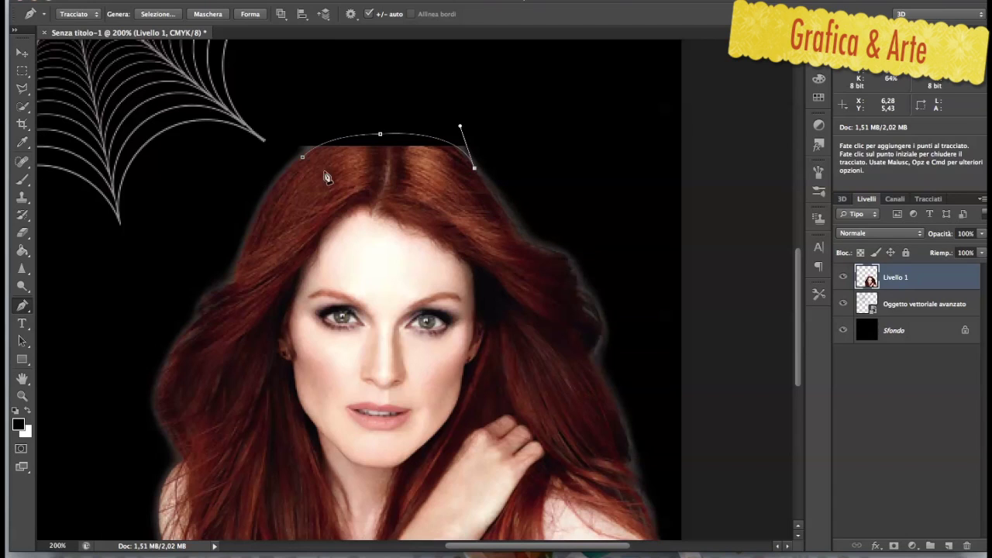
pyautogui.click(302, 158)
pyautogui.click(303, 161)
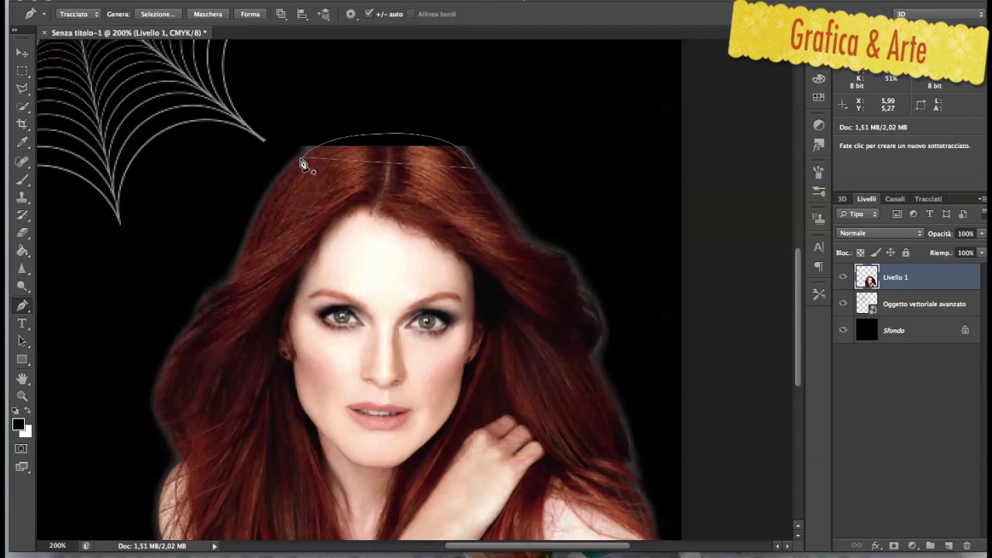
pyautogui.click(927, 199)
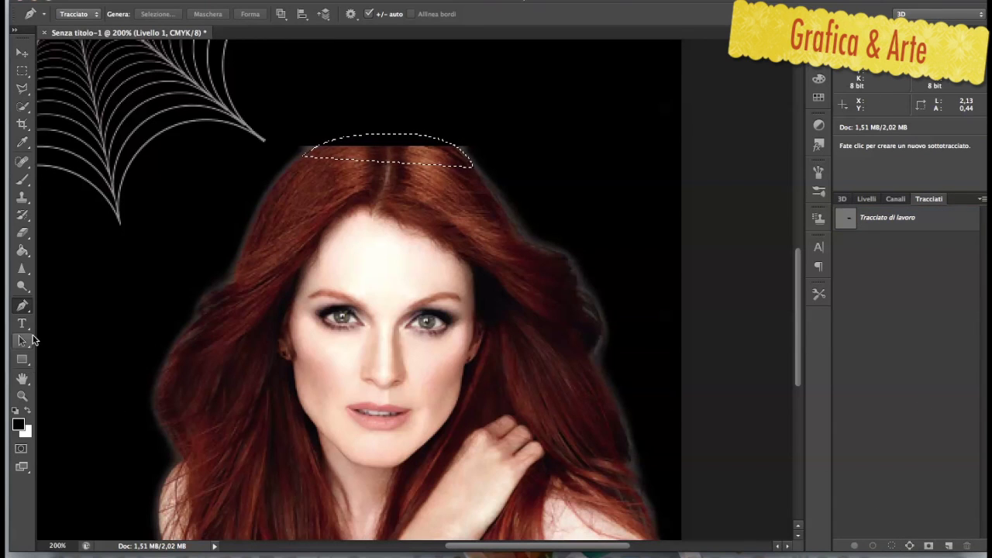
# Clone hair into the left half and centre parting of the selected crown with a soft 14 px Clone Stamp brush
pyautogui.click(22, 197)
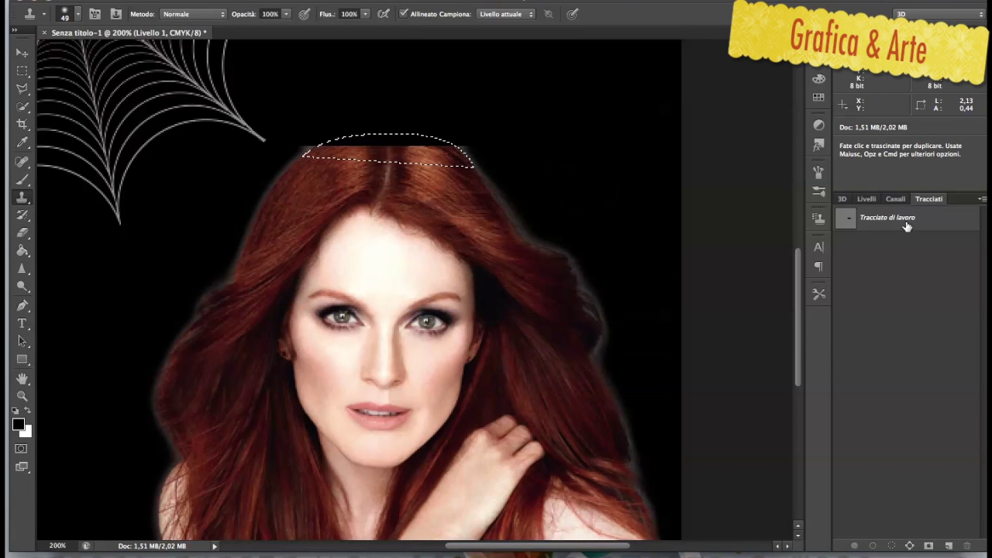
pyautogui.click(867, 199)
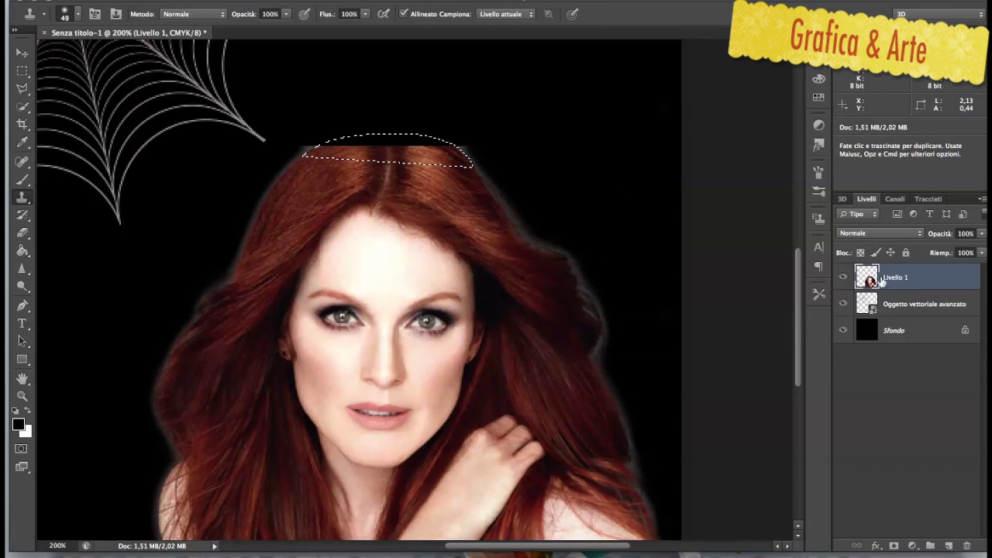
pyautogui.click(69, 14)
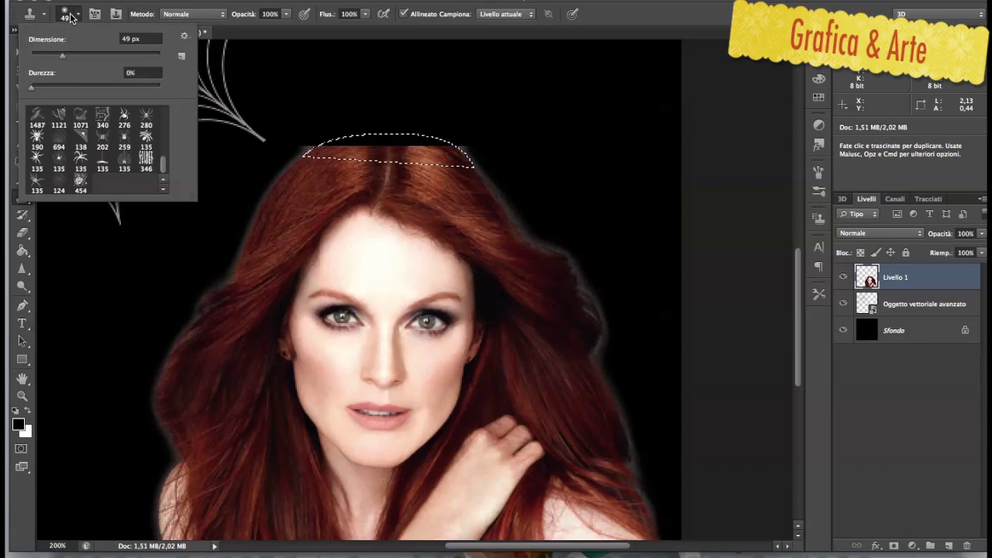
pyautogui.moveTo(49, 54); pyautogui.dragTo(38, 54)
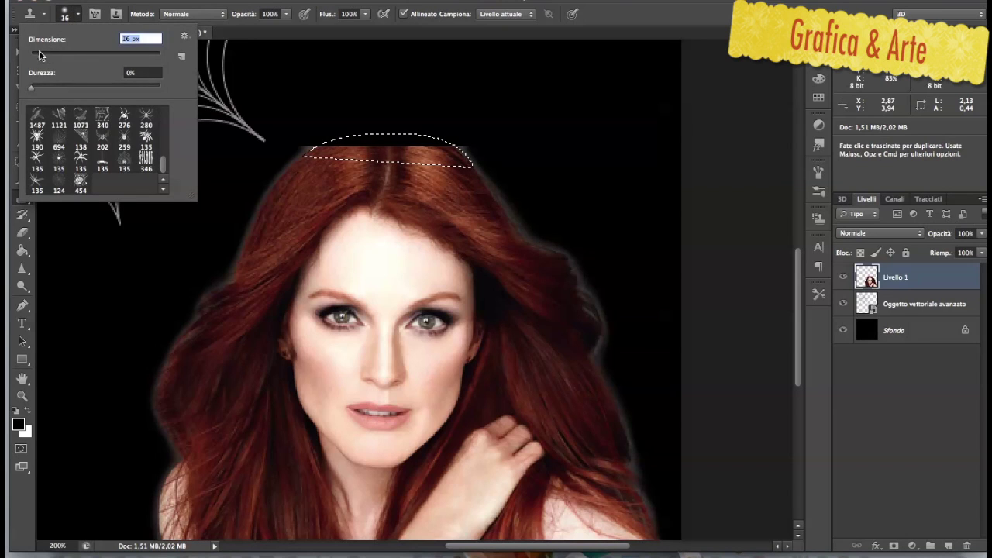
pyautogui.keyDown('alt'); pyautogui.click(318, 171); pyautogui.keyUp('alt')
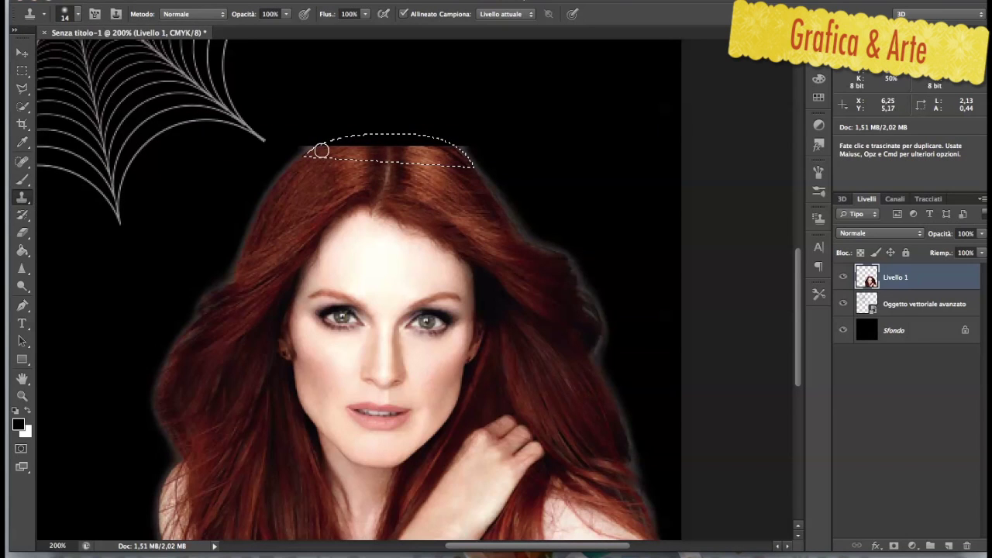
pyautogui.moveTo(322, 151); pyautogui.dragTo(341, 145)
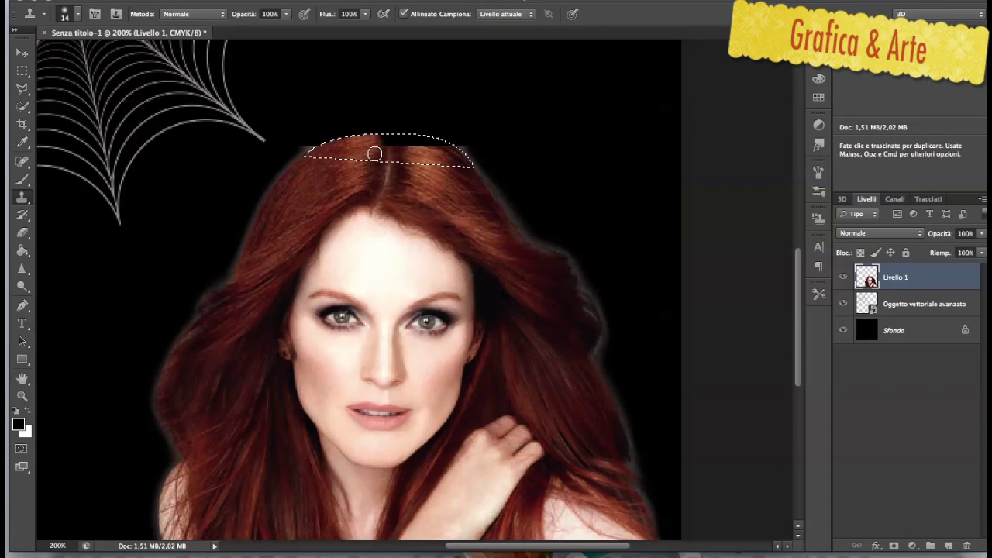
pyautogui.keyDown('alt'); pyautogui.click(390, 161); pyautogui.keyUp('alt')
pyautogui.moveTo(388, 152); pyautogui.dragTo(387, 144)
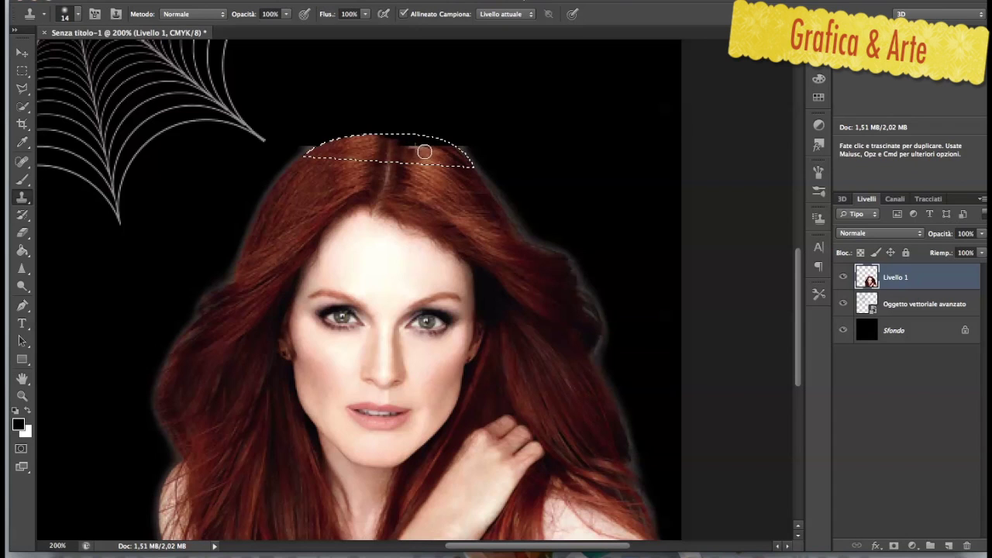
# Clone hair into the right half of the crown, touch up the area around the parting and deselect
pyautogui.keyDown('alt'); pyautogui.click(444, 164); pyautogui.keyUp('alt')
pyautogui.click(445, 150)
pyautogui.click(426, 142)
pyautogui.keyDown('alt'); pyautogui.click(432, 157); pyautogui.keyUp('alt')
pyautogui.click(400, 139)
pyautogui.keyDown('alt'); pyautogui.click(425, 150); pyautogui.keyUp('alt')
pyautogui.click(401, 138)
pyautogui.keyDown('alt'); pyautogui.click(387, 147); pyautogui.keyUp('alt')
pyautogui.click(390, 139)
pyautogui.keyDown('alt'); pyautogui.click(364, 148); pyautogui.keyUp('alt')
pyautogui.moveTo(372, 140); pyautogui.dragTo(352, 140)
pyautogui.press('super+d')
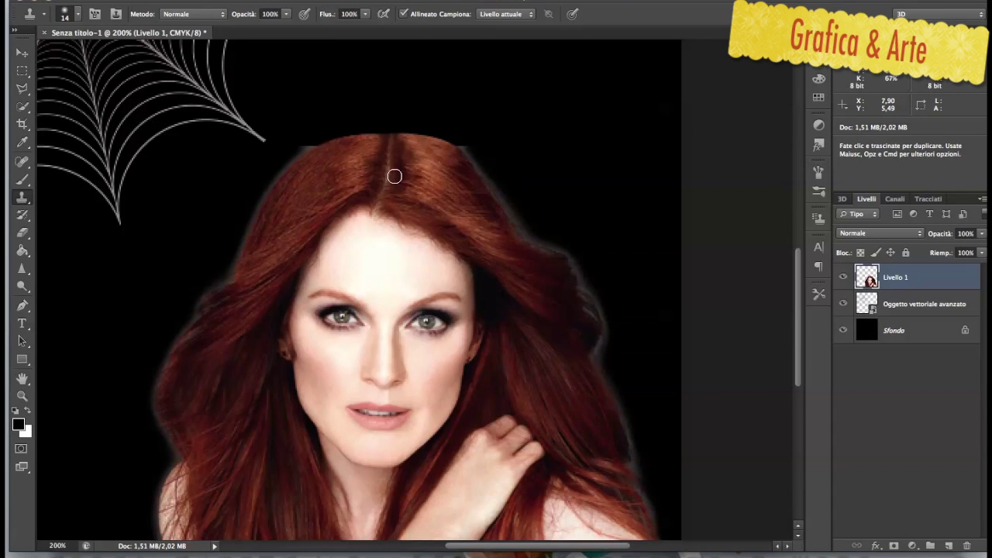
# Erase the grey halo around the hair with the Eraser in Pennello mode at 14 px, and retouch the remaining edges with the Clone Stamp
pyautogui.click(22, 232)
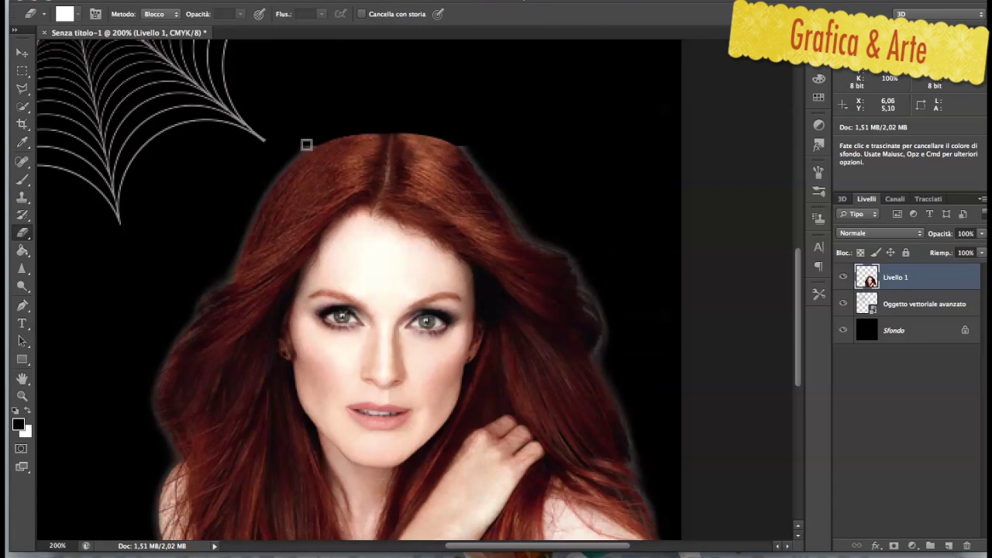
pyautogui.click(22, 235)
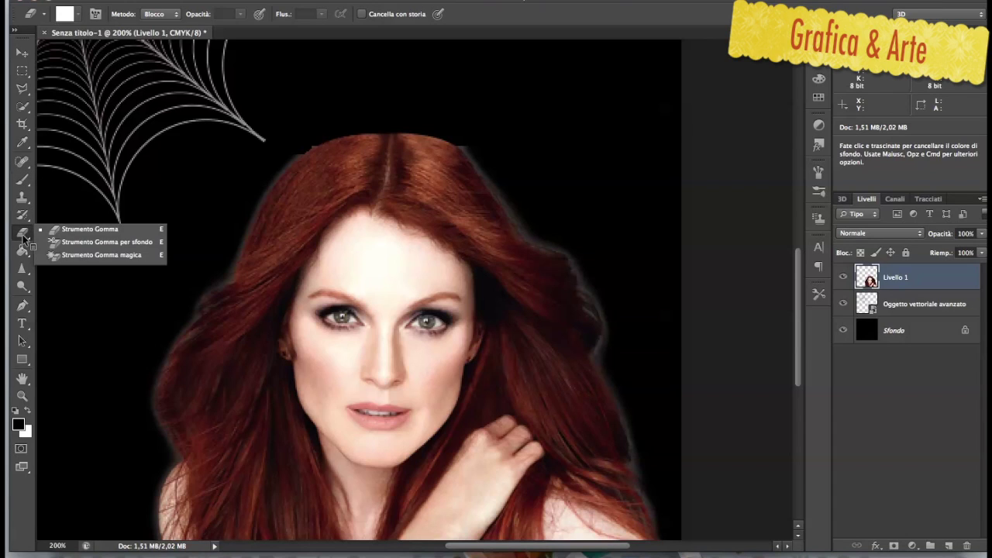
pyautogui.click(68, 237)
pyautogui.click(161, 14)
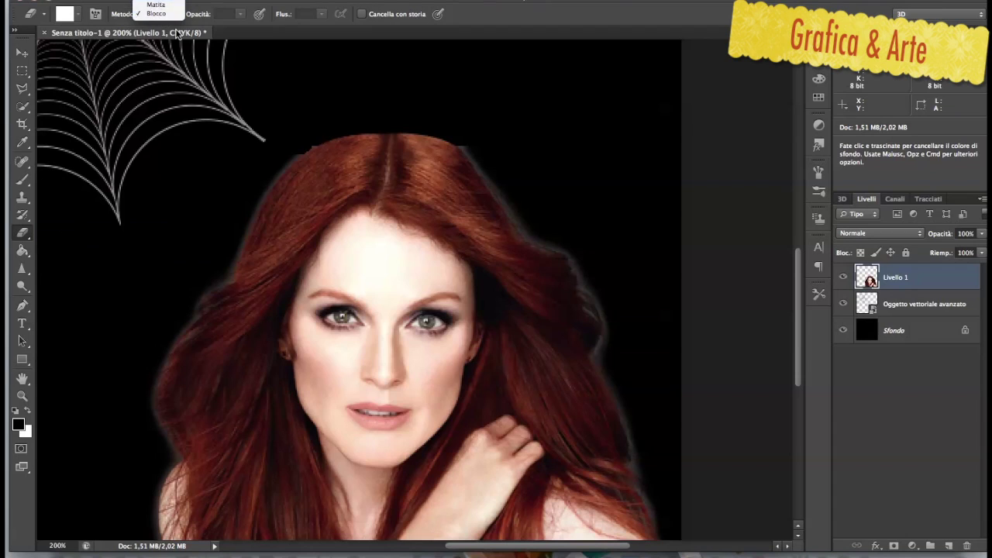
pyautogui.click(158, 2)
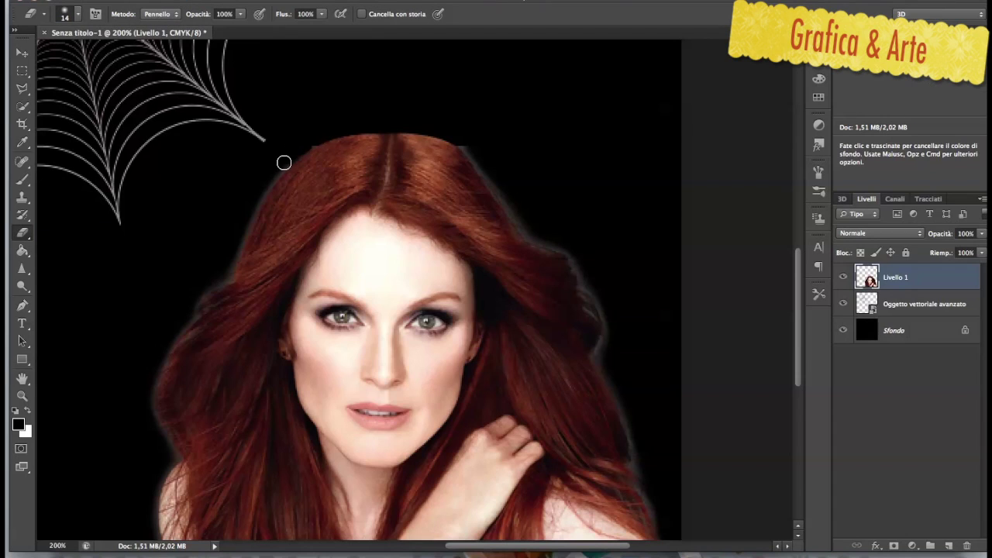
pyautogui.moveTo(296, 153)
pyautogui.mouseDown()
pyautogui.moveTo(272, 178)
pyautogui.moveTo(228, 269)
pyautogui.moveTo(191, 292)
pyautogui.mouseUp()
pyautogui.moveTo(464, 139)
pyautogui.mouseDown()
pyautogui.moveTo(524, 231)
pyautogui.moveTo(577, 261)
pyautogui.moveTo(458, 140)
pyautogui.moveTo(614, 300)
pyautogui.moveTo(577, 268)
pyautogui.moveTo(607, 314)
pyautogui.moveTo(600, 354)
pyautogui.moveTo(592, 299)
pyautogui.moveTo(609, 374)
pyautogui.moveTo(628, 410)
pyautogui.moveTo(639, 496)
pyautogui.mouseUp()
pyautogui.moveTo(579, 430); pyautogui.dragTo(515, 257)
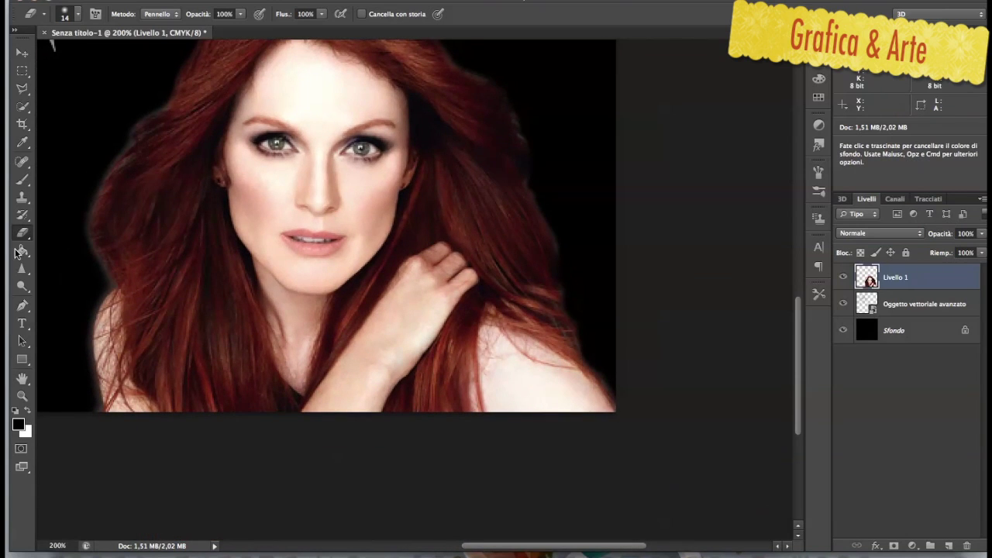
pyautogui.click(21, 197)
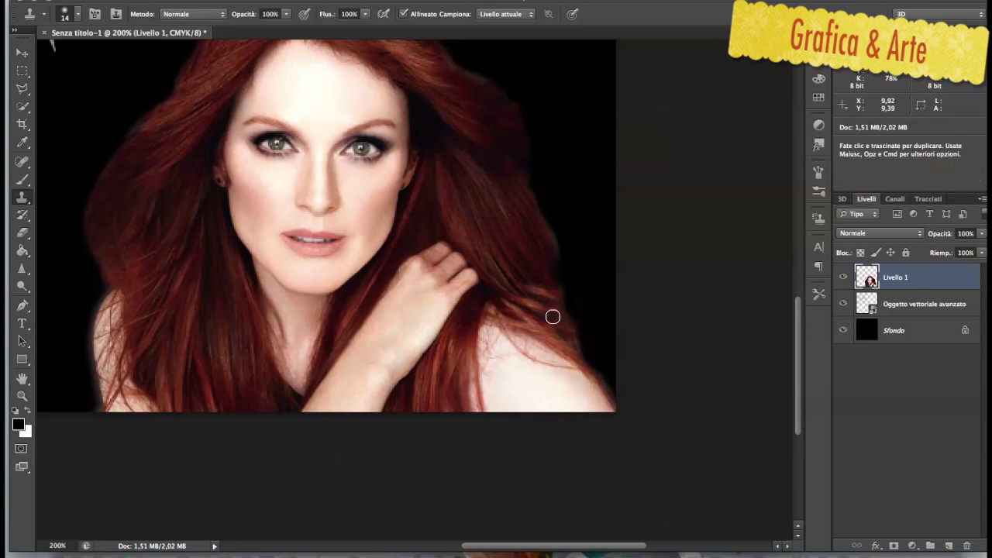
# Apply a Vibrance adjustment to the woman's layer with vibrance -42 and saturation +6
pyautogui.press('super+minus')
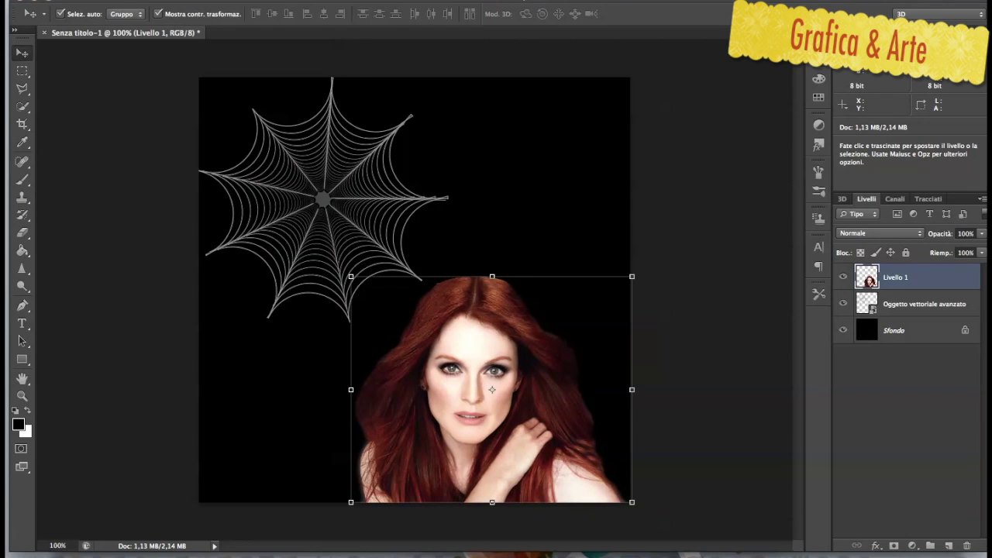
pyautogui.click(208, 1)
pyautogui.moveTo(237, 23)
pyautogui.click(445, 84)
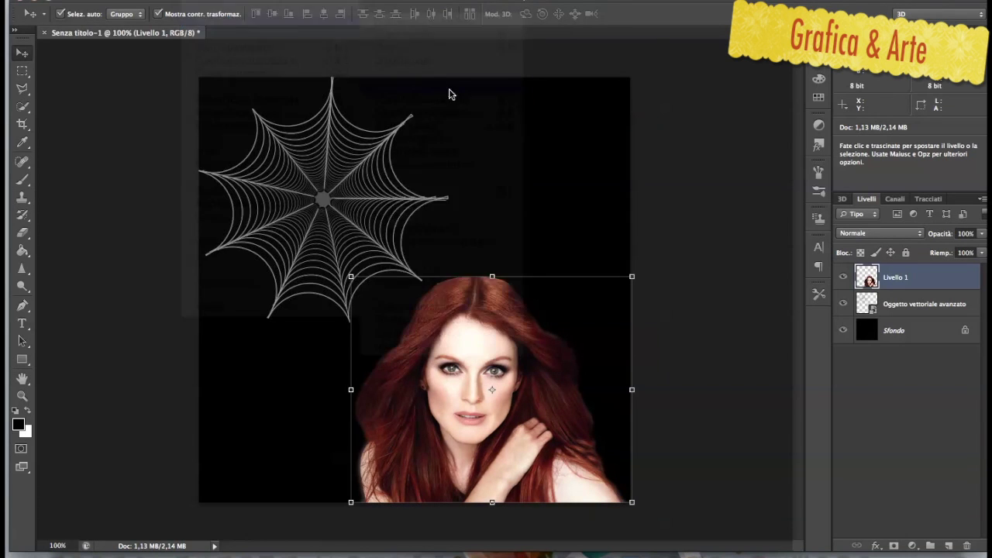
pyautogui.moveTo(473, 169); pyautogui.dragTo(641, 135)
pyautogui.moveTo(630, 183); pyautogui.dragTo(614, 181)
pyautogui.moveTo(637, 224)
pyautogui.mouseDown()
pyautogui.moveTo(655, 226)
pyautogui.moveTo(641, 225)
pyautogui.mouseUp()
pyautogui.moveTo(614, 181); pyautogui.dragTo(607, 181)
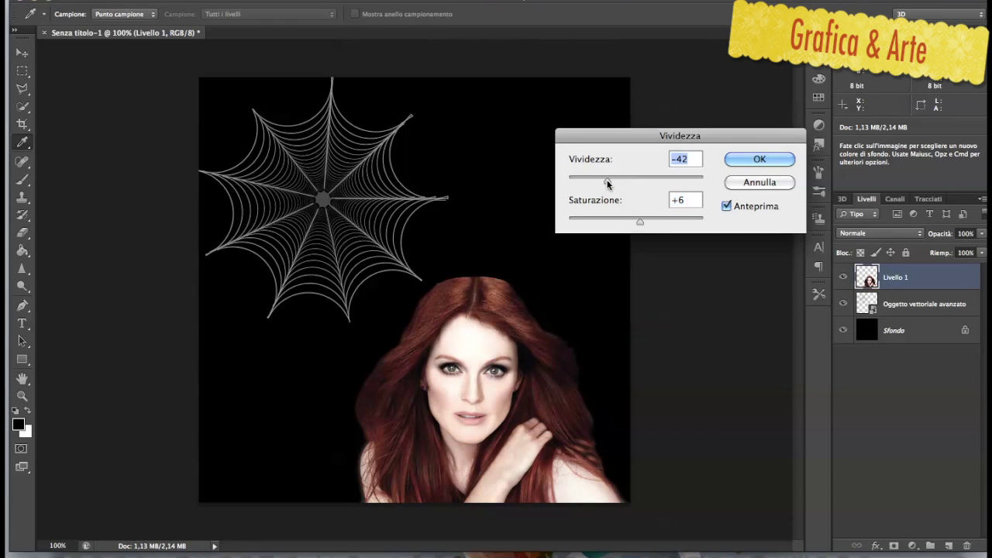
pyautogui.click(760, 164)
pyautogui.press('v')
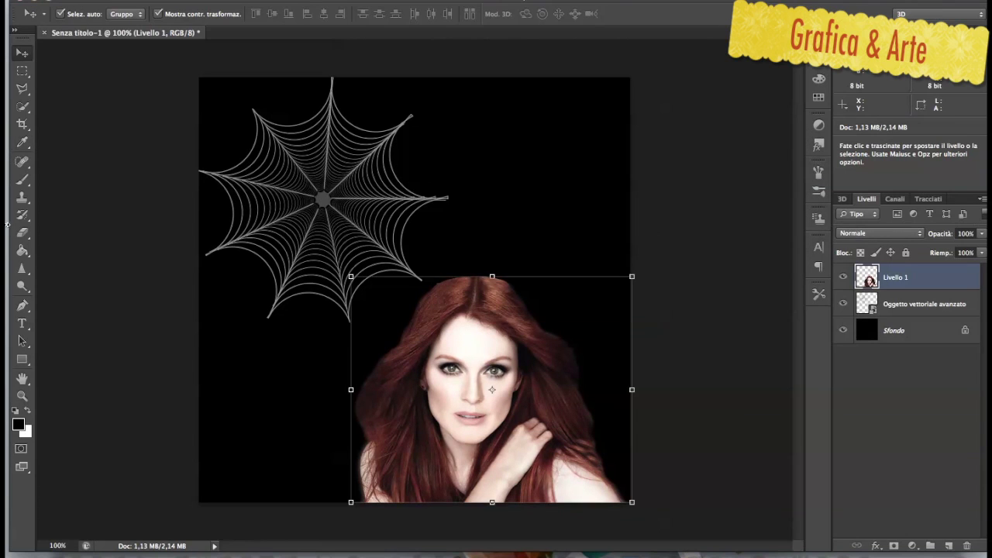
# Lighten the woman's hair with the Dodge tool, using a soft 23 px brush on midtones at 50% exposure
pyautogui.click(23, 290)
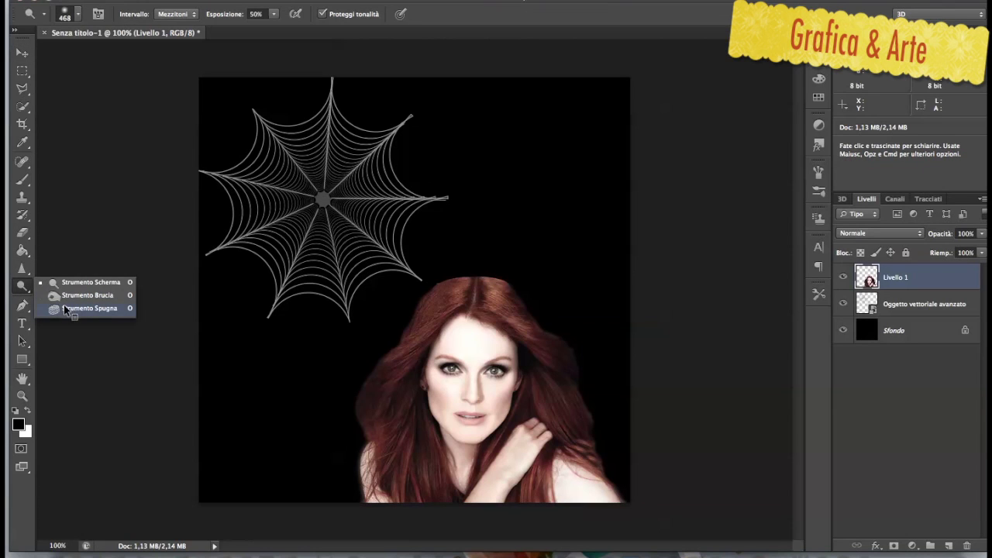
pyautogui.click(74, 282)
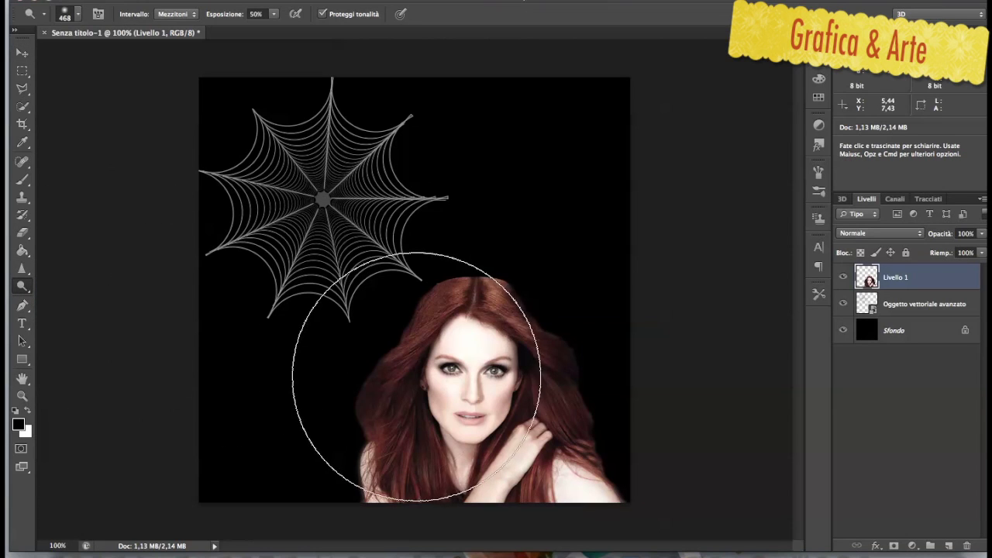
pyautogui.click(70, 20)
pyautogui.moveTo(58, 53); pyautogui.dragTo(47, 55)
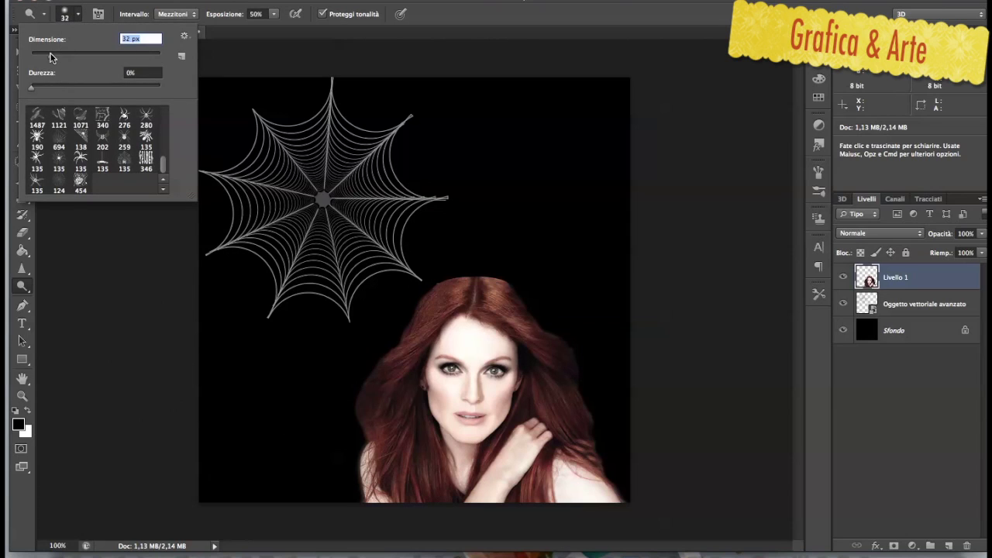
pyautogui.click(464, 384)
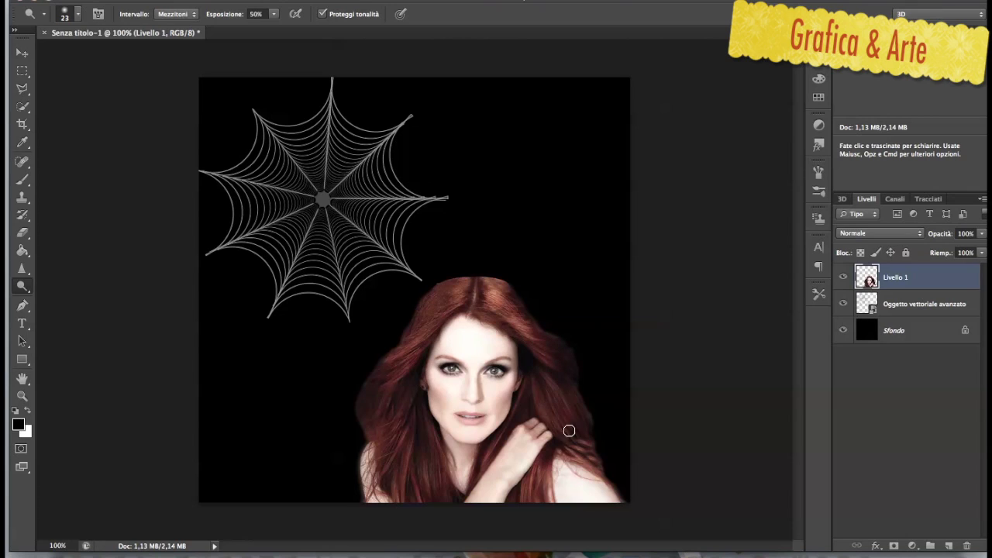
# Duplicate the large spider web's smart object layer
pyautogui.click(18, 52)
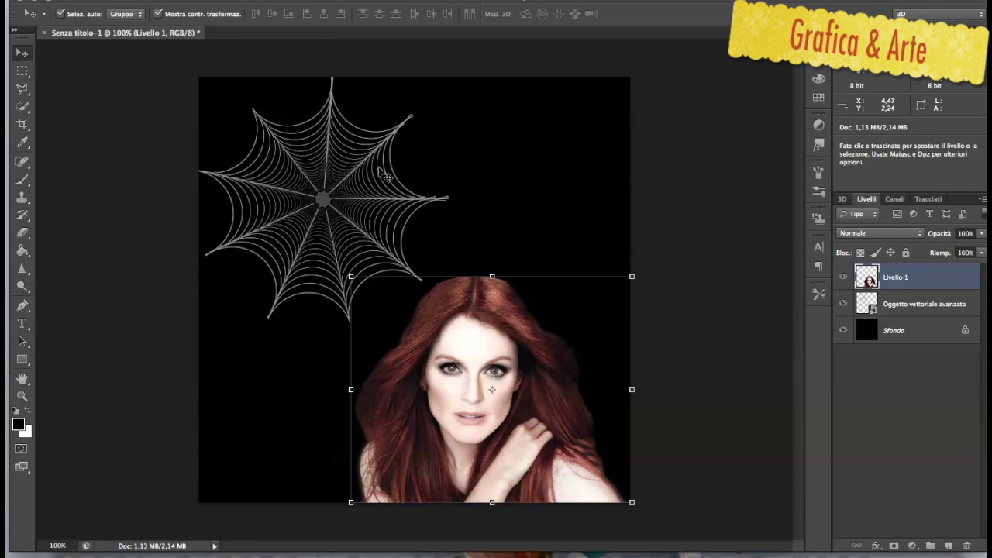
pyautogui.click(374, 167)
pyautogui.click(323, 179)
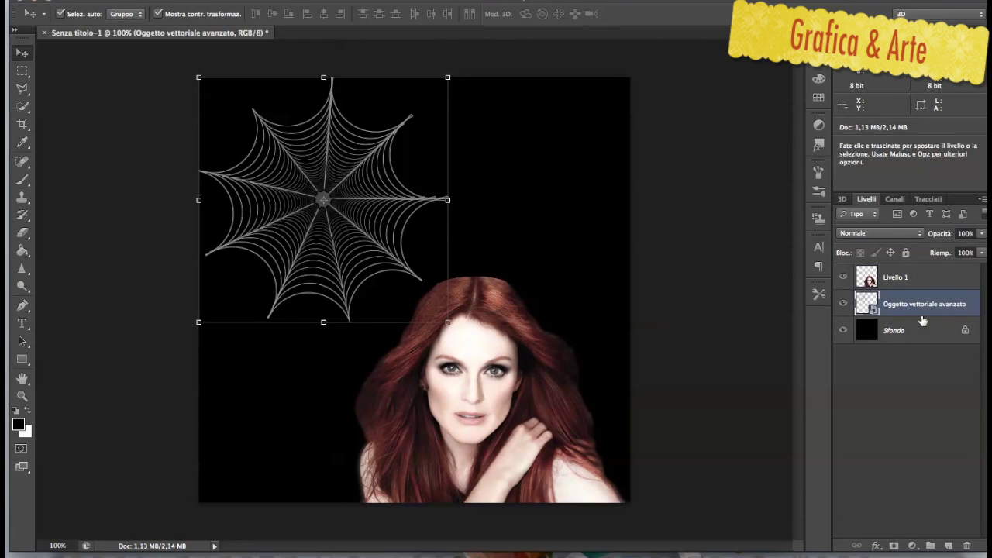
pyautogui.moveTo(915, 310); pyautogui.dragTo(947, 546)
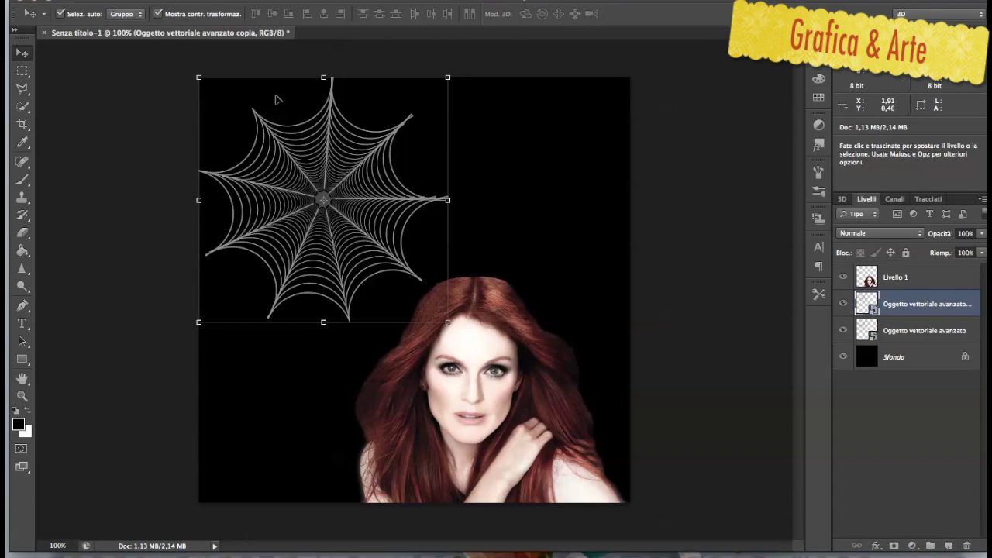
# Scale the duplicated web down to about 13% and move its layer above the woman's layer
pyautogui.moveTo(199, 79); pyautogui.dragTo(392, 268)
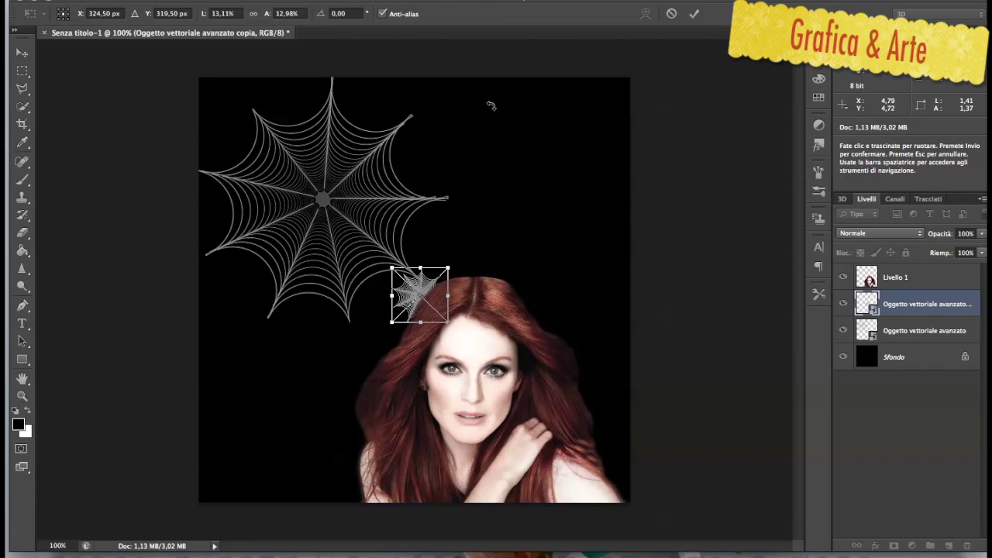
pyautogui.press('Return')
pyautogui.moveTo(909, 316); pyautogui.dragTo(907, 269)
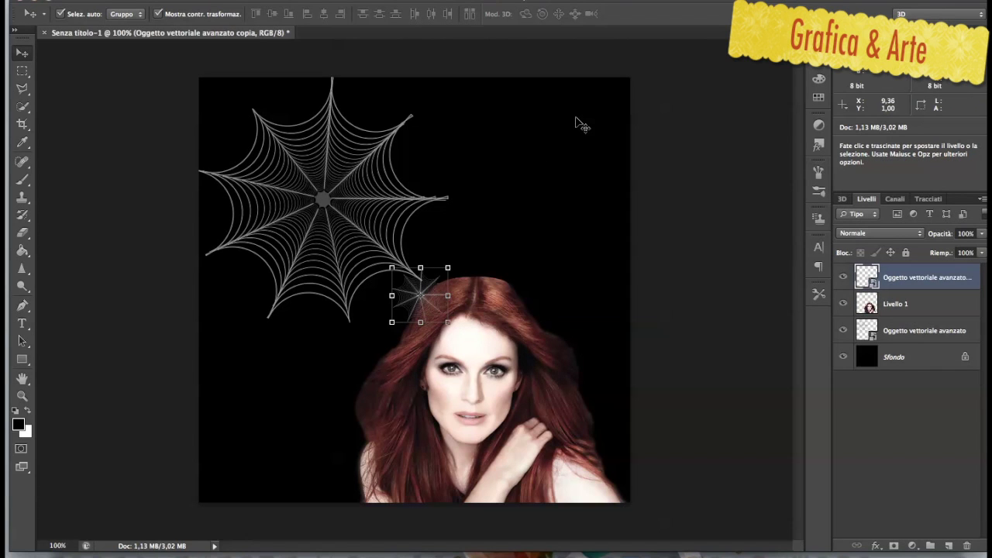
# Place the small web on the woman's forehead and rasterize its layer
pyautogui.press('super+plus')
pyautogui.press('super+plus')
pyautogui.moveTo(541, 154); pyautogui.dragTo(488, 62)
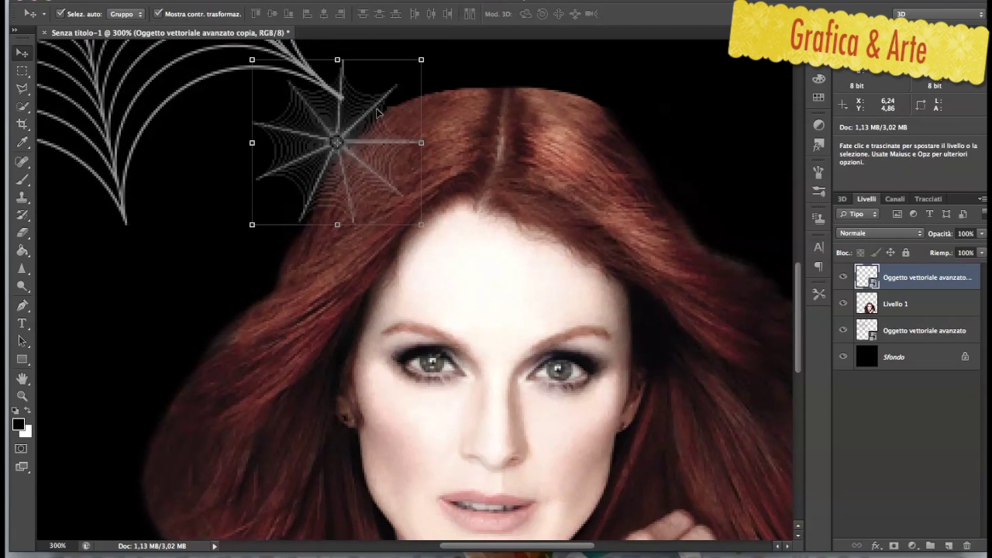
pyautogui.moveTo(320, 133); pyautogui.dragTo(480, 267)
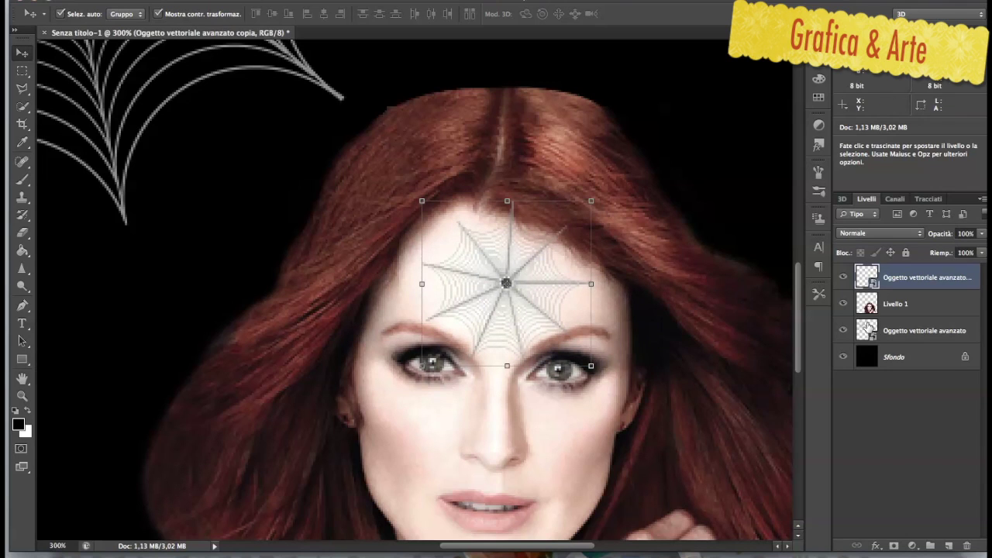
pyautogui.rightClick(899, 268)
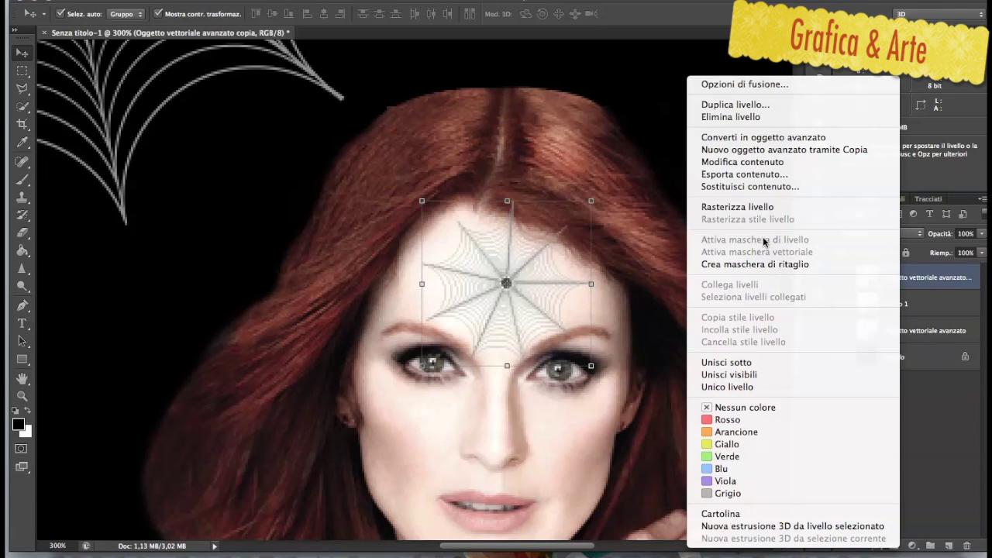
pyautogui.click(747, 206)
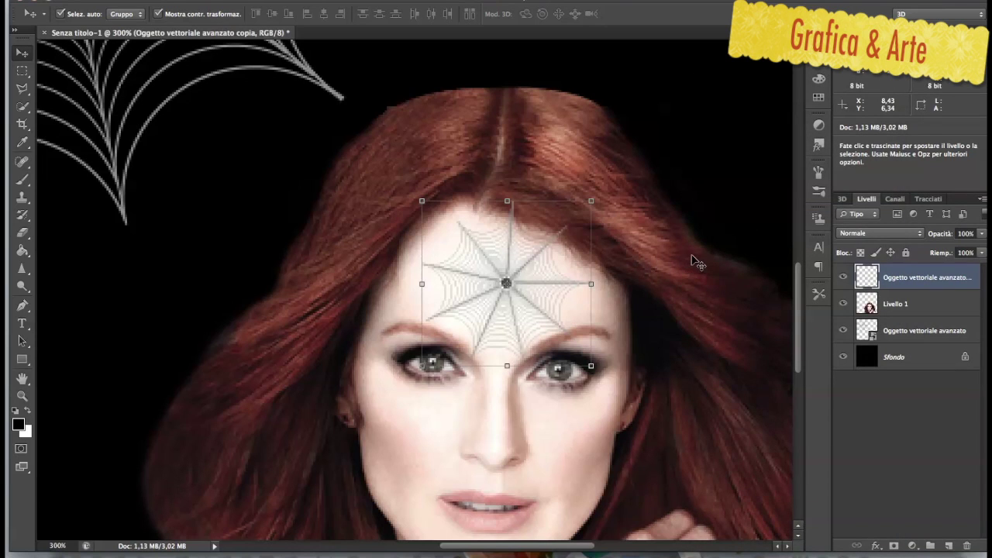
# Add a drop shadow to the forehead web with distance, spread and size at 0, leaving the outer glow off
pyautogui.click(876, 546)
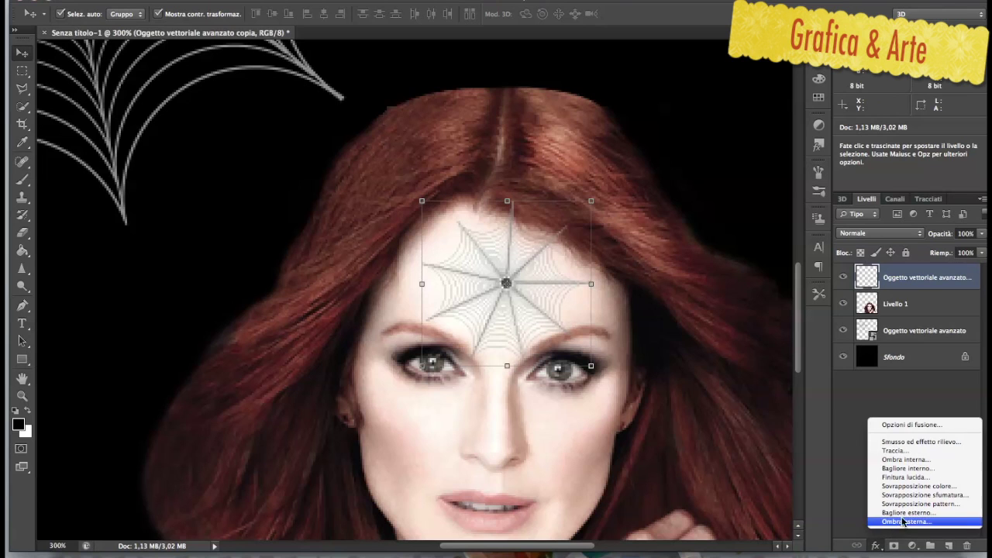
pyautogui.click(901, 520)
pyautogui.moveTo(615, 107); pyautogui.dragTo(730, 102)
pyautogui.moveTo(816, 204); pyautogui.dragTo(810, 239)
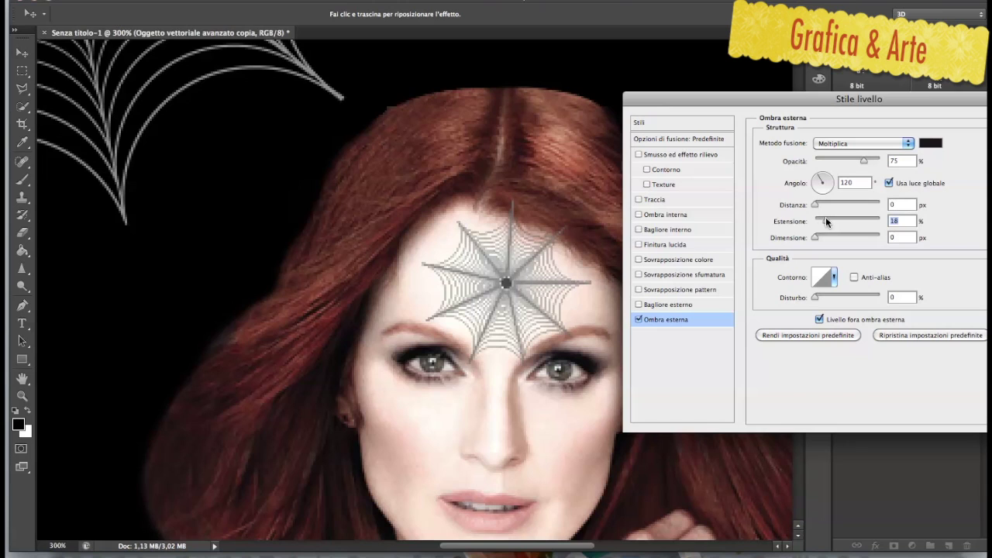
pyautogui.moveTo(826, 220); pyautogui.dragTo(811, 222)
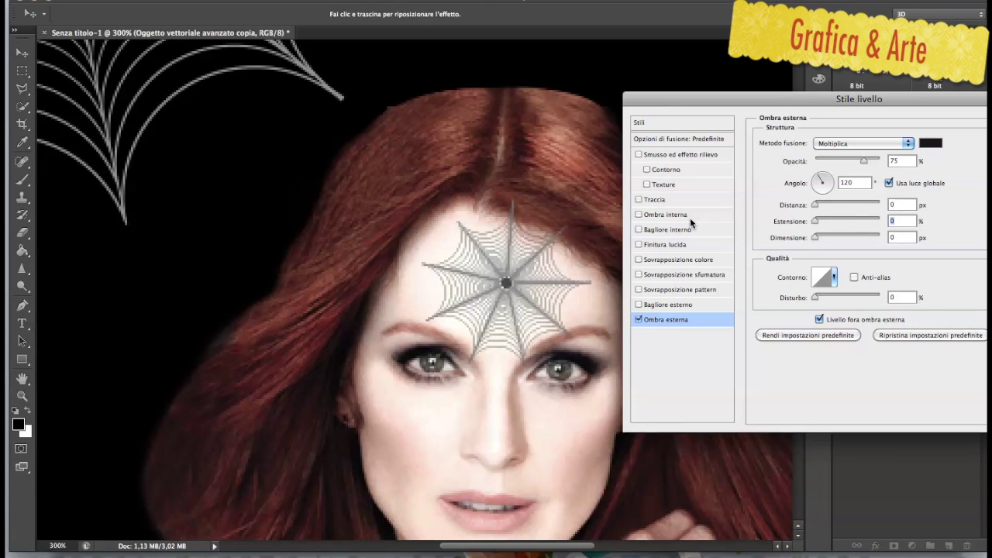
pyautogui.click(661, 307)
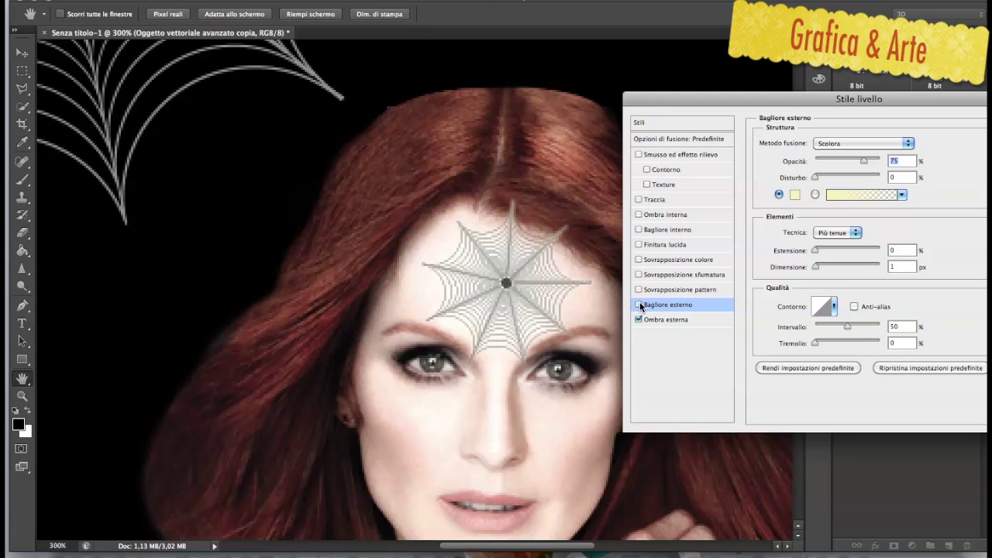
pyautogui.click(641, 307)
pyautogui.moveTo(835, 102); pyautogui.dragTo(734, 91)
pyautogui.click(947, 113)
# Scale the forehead web to about 90%, centre it between hairline and eyebrows, and deselect it
pyautogui.moveTo(592, 202); pyautogui.dragTo(574, 217)
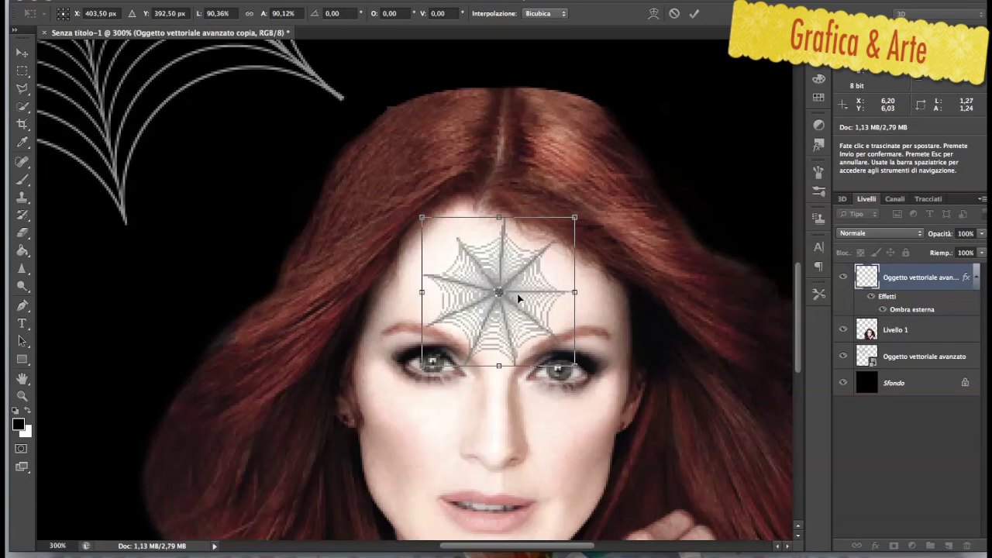
pyautogui.moveTo(519, 299); pyautogui.dragTo(514, 281)
pyautogui.press('Return')
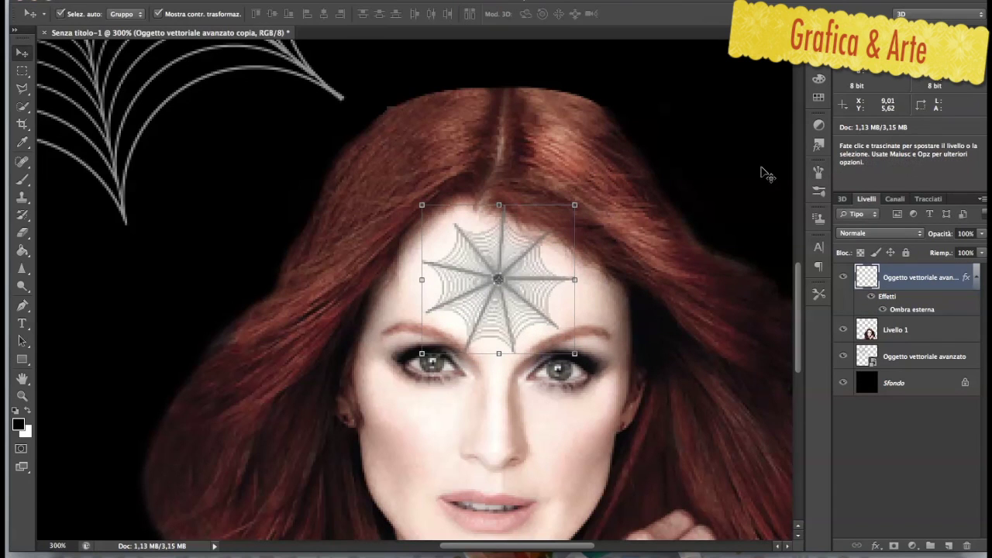
pyautogui.hotkey('ctrl', '-')
pyautogui.click(763, 172)
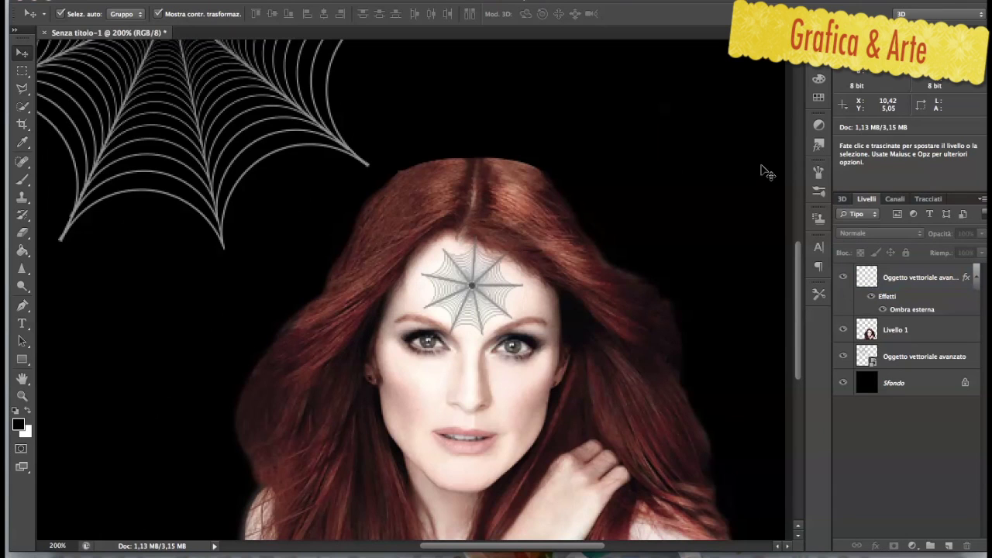
# Select the large web's layer, switch to Illustrator and duplicate the whole spider web beside the original
pyautogui.click(915, 356)
pyautogui.moveTo(525, 552)
pyautogui.click(526, 552)
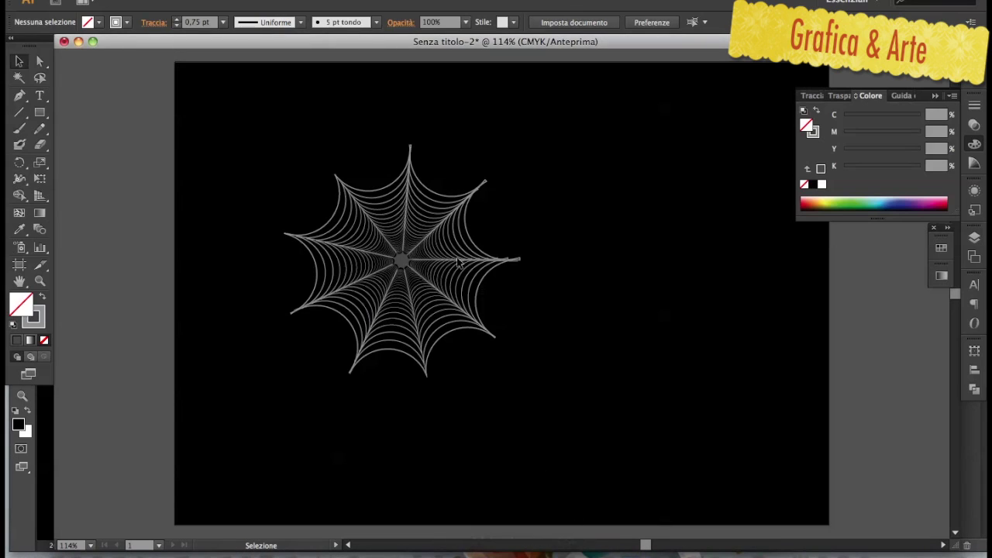
pyautogui.click(460, 260)
pyautogui.moveTo(86, 134); pyautogui.dragTo(259, 335)
pyautogui.click(310, 320)
pyautogui.moveTo(308, 307); pyautogui.dragTo(606, 326)
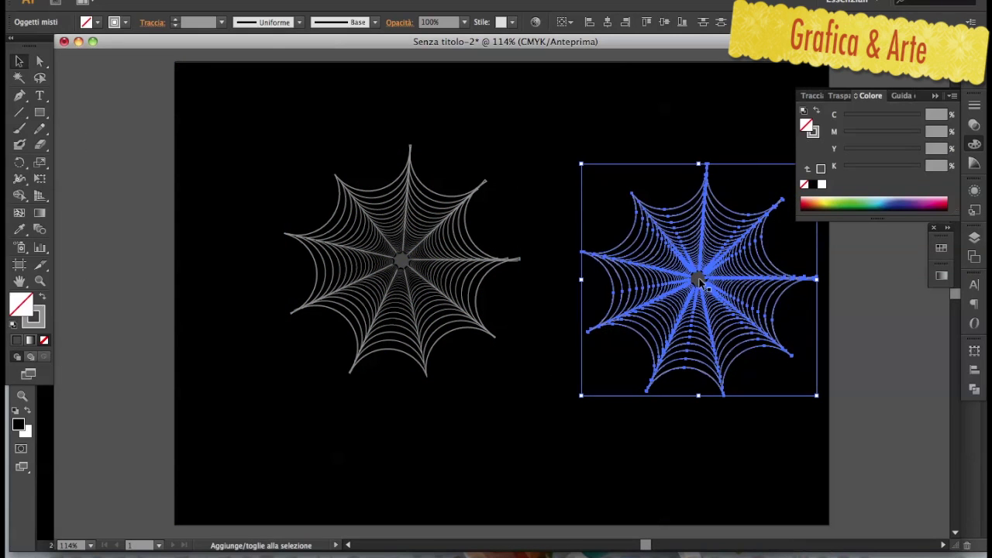
# Set the stroke weight of the duplicated web to 2 pt after trying 1 pt
pyautogui.click(221, 22)
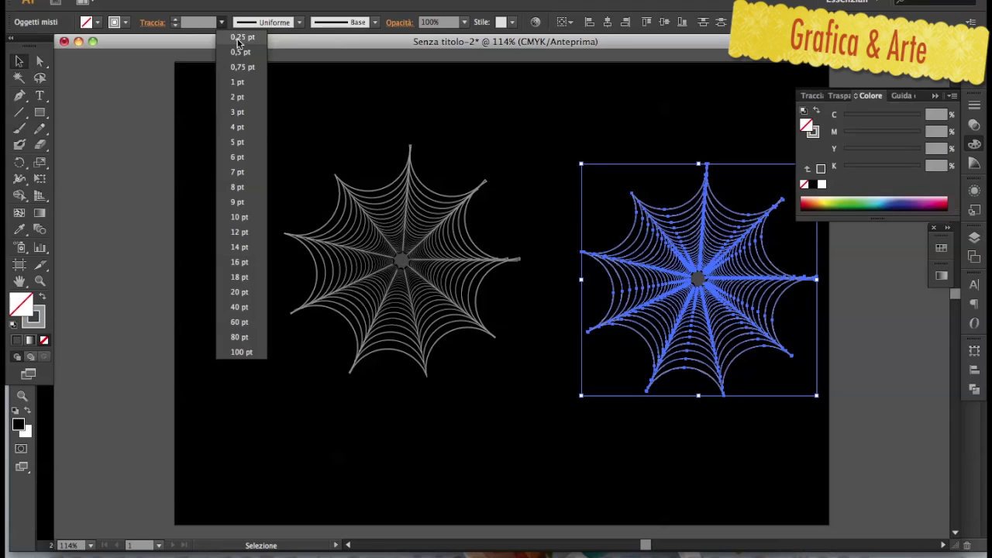
pyautogui.click(248, 81)
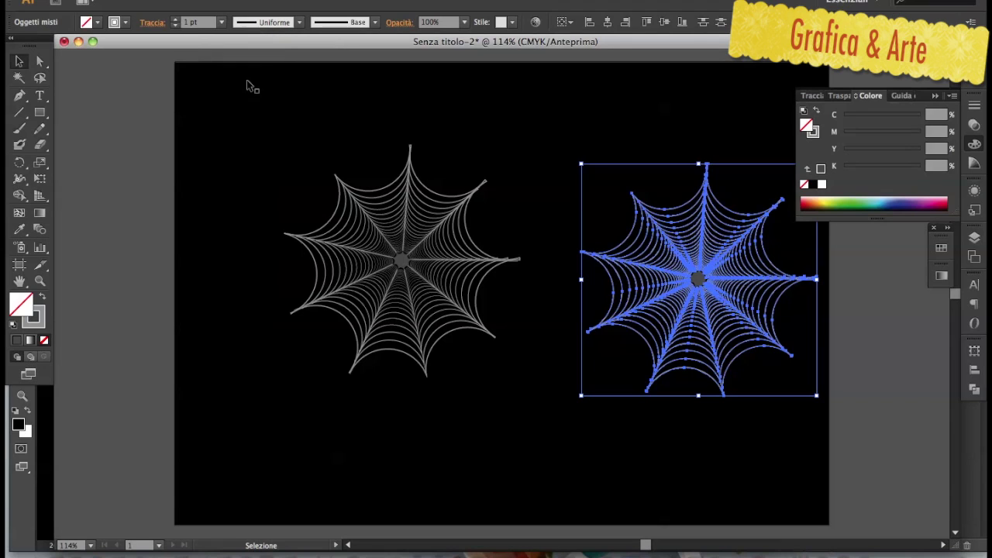
pyautogui.click(221, 21)
pyautogui.click(246, 96)
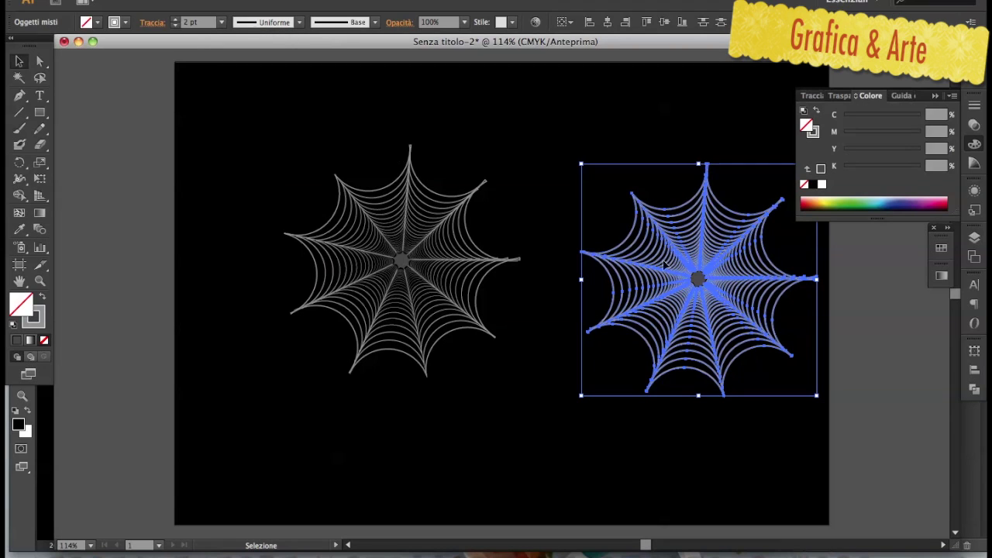
pyautogui.click(871, 344)
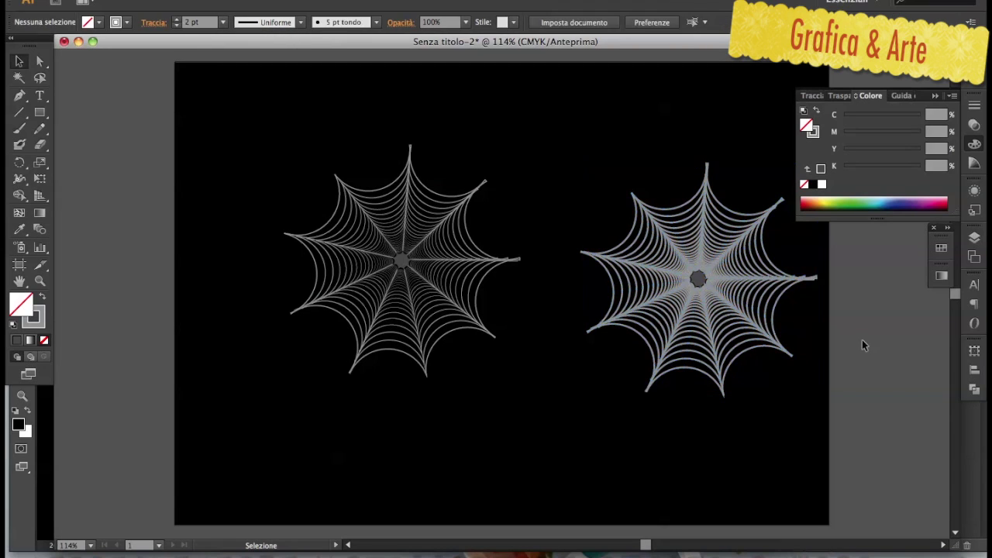
# Change the stroke colour of the duplicated web to white
pyautogui.click(700, 279)
pyautogui.click(816, 135)
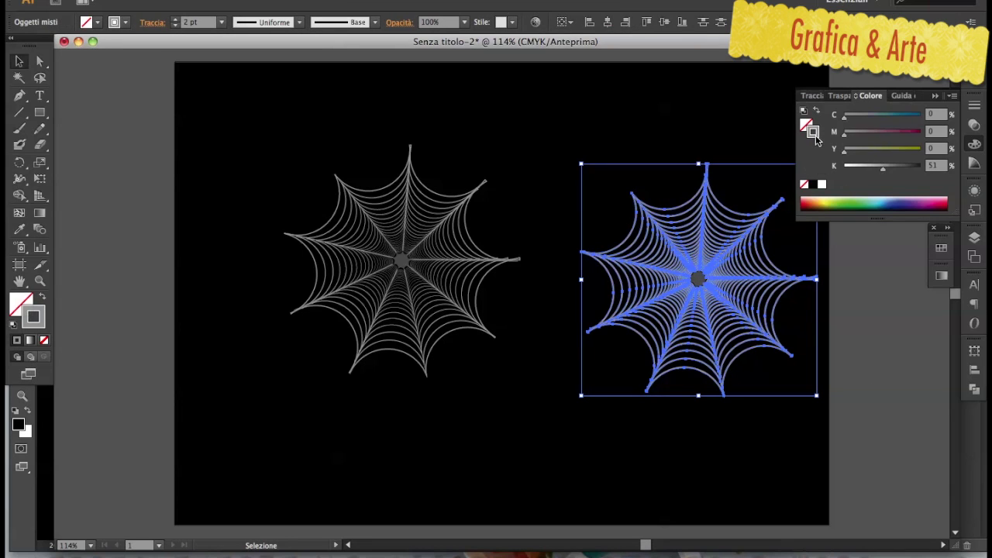
pyautogui.click(822, 185)
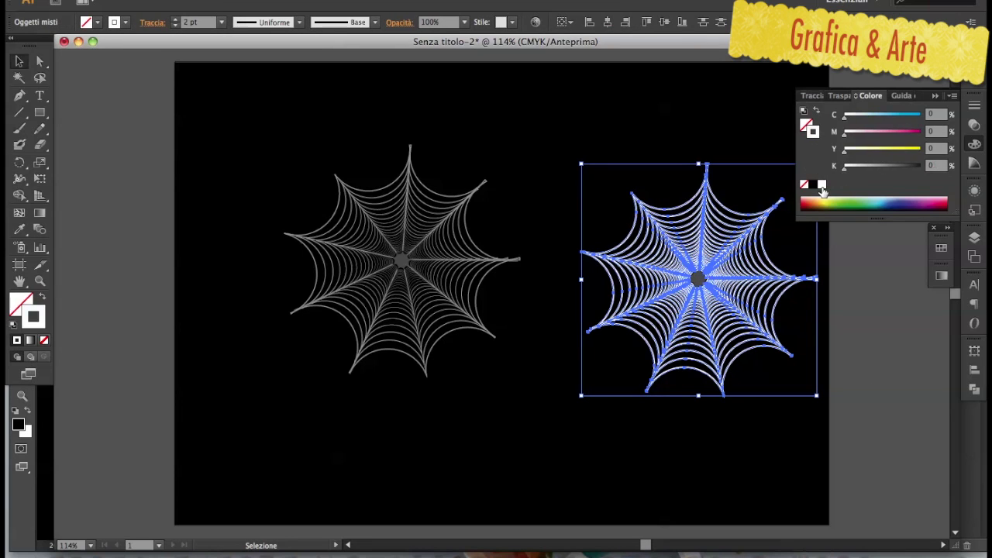
# Fill the centre shape of the duplicated web with white and deselect it
pyautogui.click(702, 278)
pyautogui.click(15, 301)
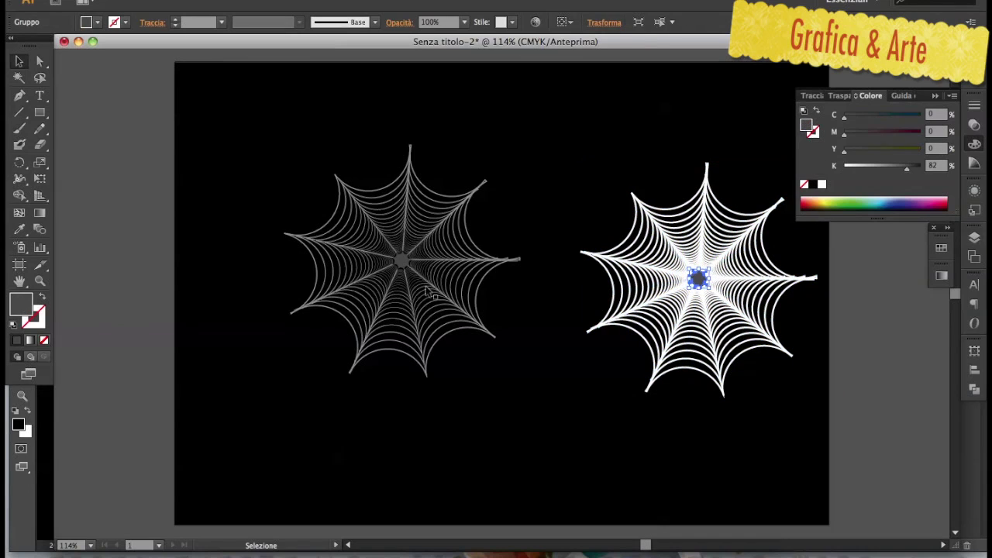
pyautogui.click(822, 185)
pyautogui.click(885, 370)
pyautogui.moveTo(900, 400); pyautogui.dragTo(939, 365)
pyautogui.click(696, 279)
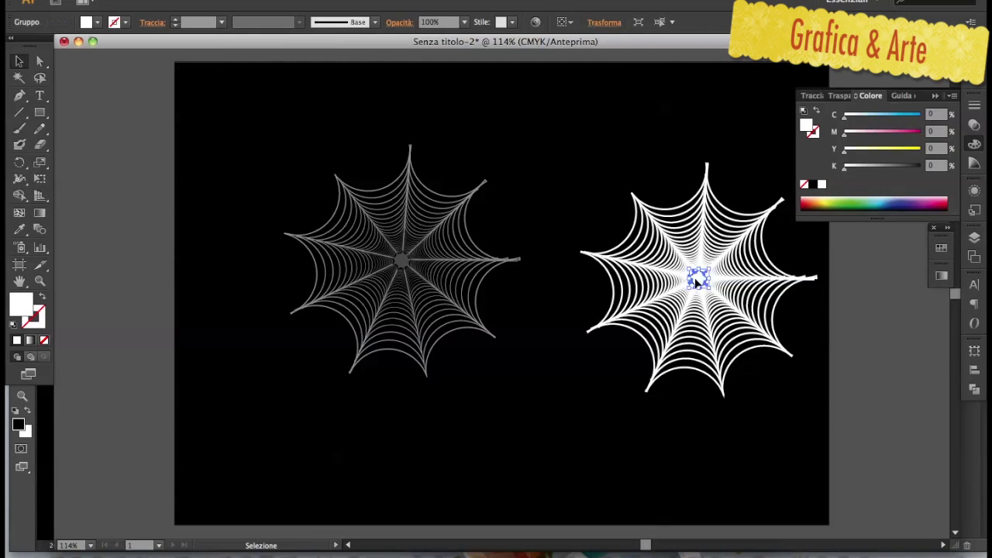
pyautogui.moveTo(700, 270); pyautogui.dragTo(700, 274)
pyautogui.click(870, 359)
# Select the entire white web and copy it
pyautogui.moveTo(830, 362); pyautogui.dragTo(573, 124)
pyautogui.moveTo(809, 329); pyautogui.dragTo(808, 328)
pyautogui.press('a')
pyautogui.press('v')
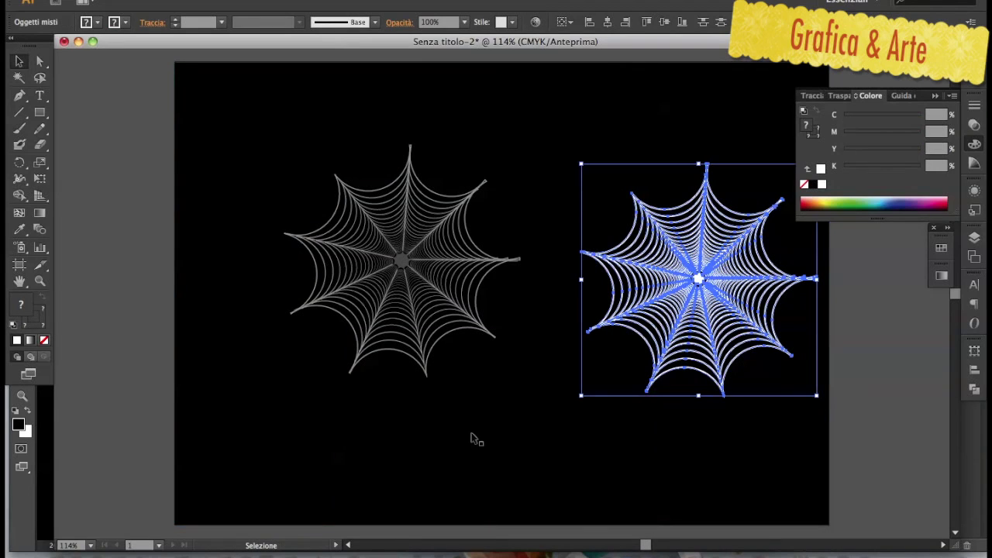
pyautogui.click(143, 2)
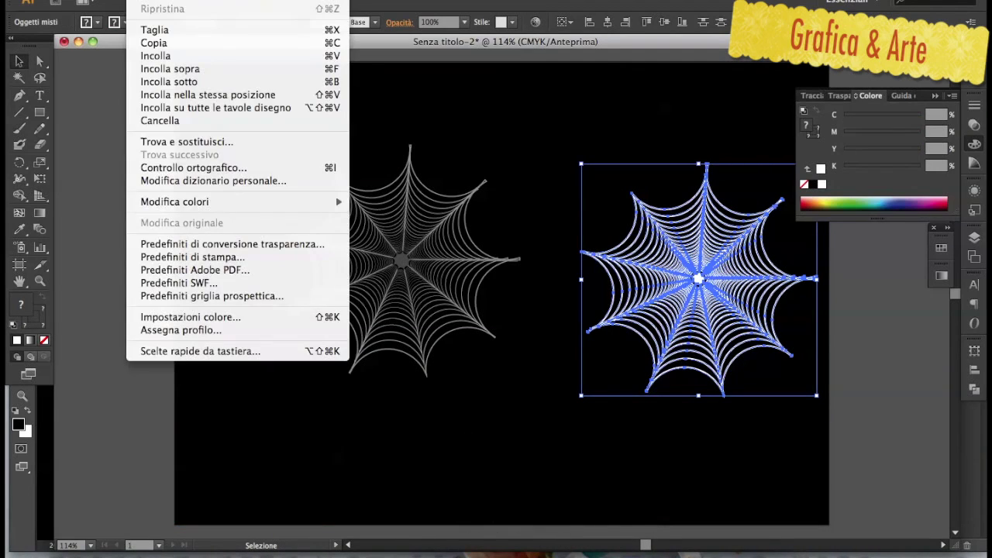
pyautogui.click(153, 43)
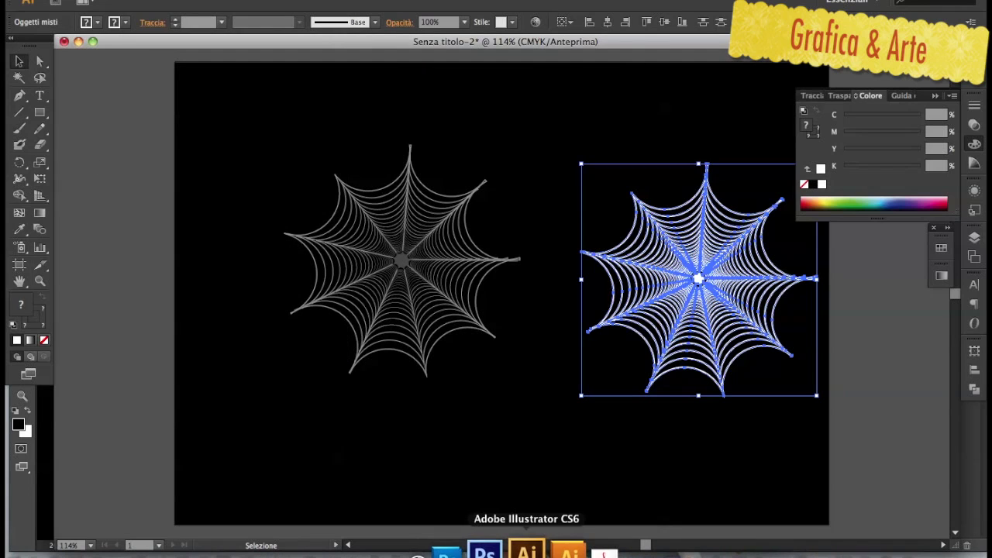
# Switch to Photoshop and paste the white web as a smart object
pyautogui.click(503, 550)
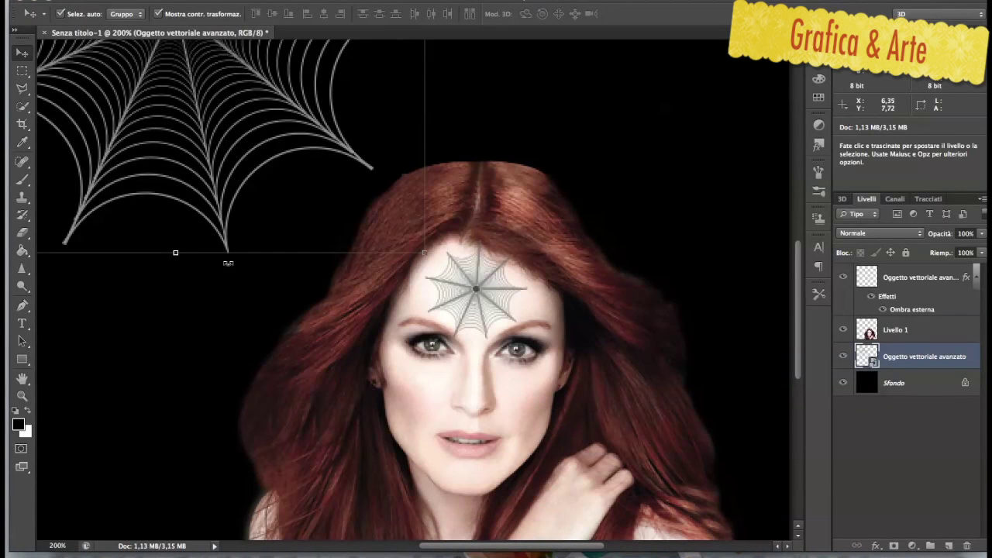
pyautogui.click(143, 2)
pyautogui.click(184, 115)
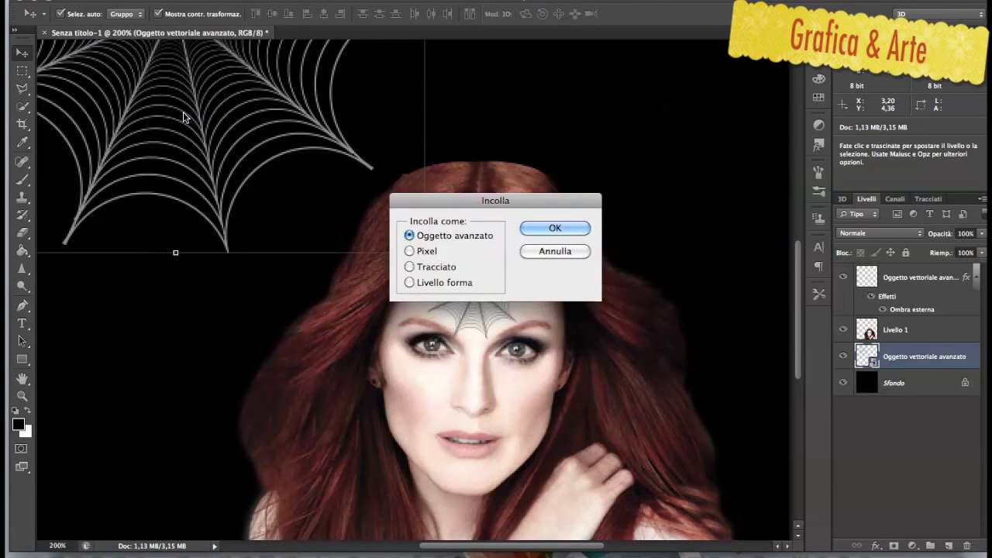
pyautogui.press('Return')
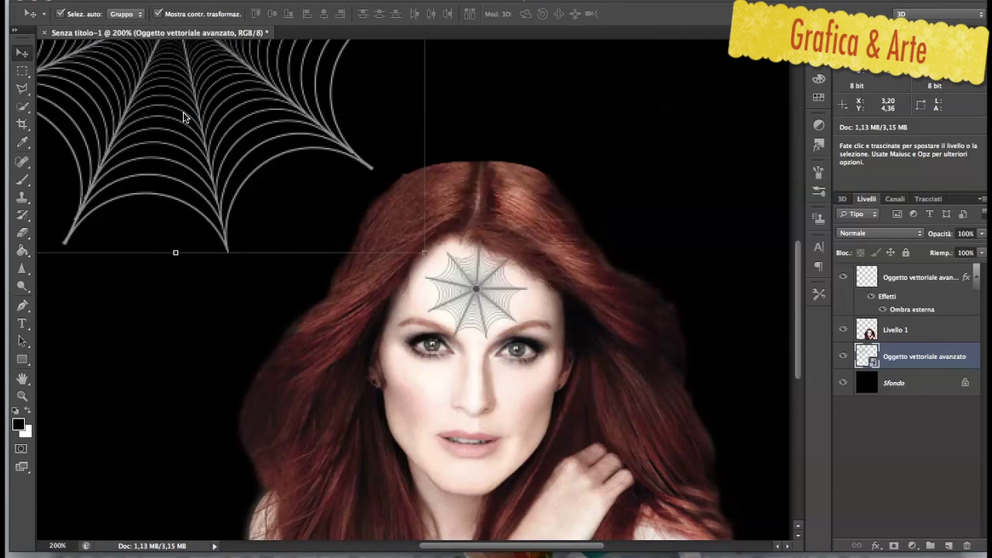
pyautogui.press('Return')
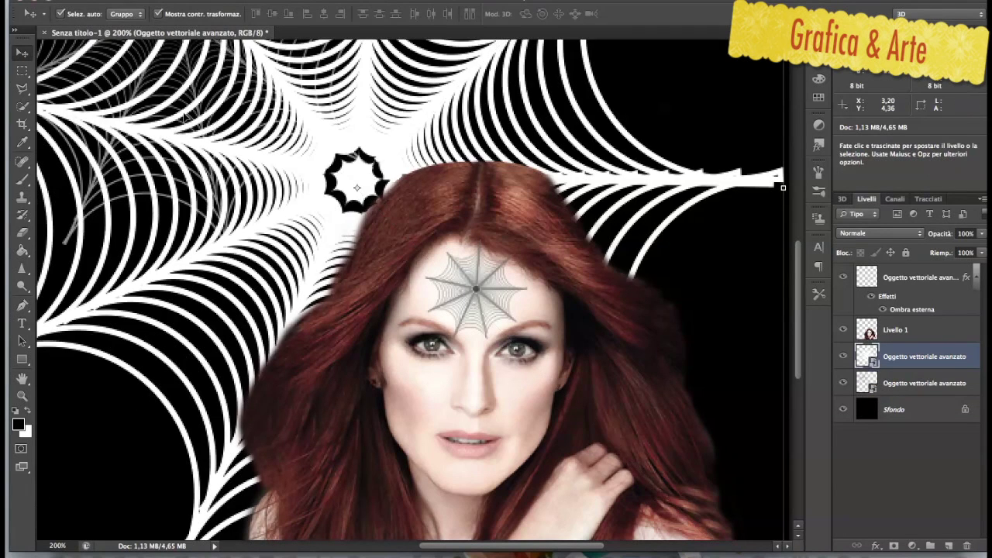
# Move the pasted white web's layer to the top of the stack and scale the web down to about 11.5%
pyautogui.hotkey('ctrl', '-')
pyautogui.hotkey('ctrl', '-')
pyautogui.moveTo(268, 144); pyautogui.dragTo(434, 310)
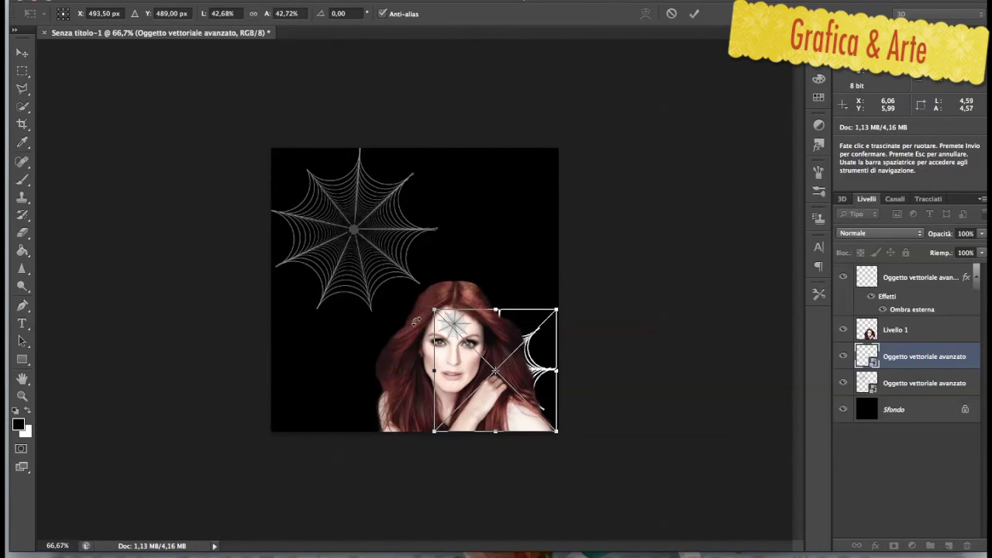
pyautogui.press('Return')
pyautogui.moveTo(901, 353); pyautogui.dragTo(897, 268)
pyautogui.moveTo(556, 431); pyautogui.dragTo(464, 347)
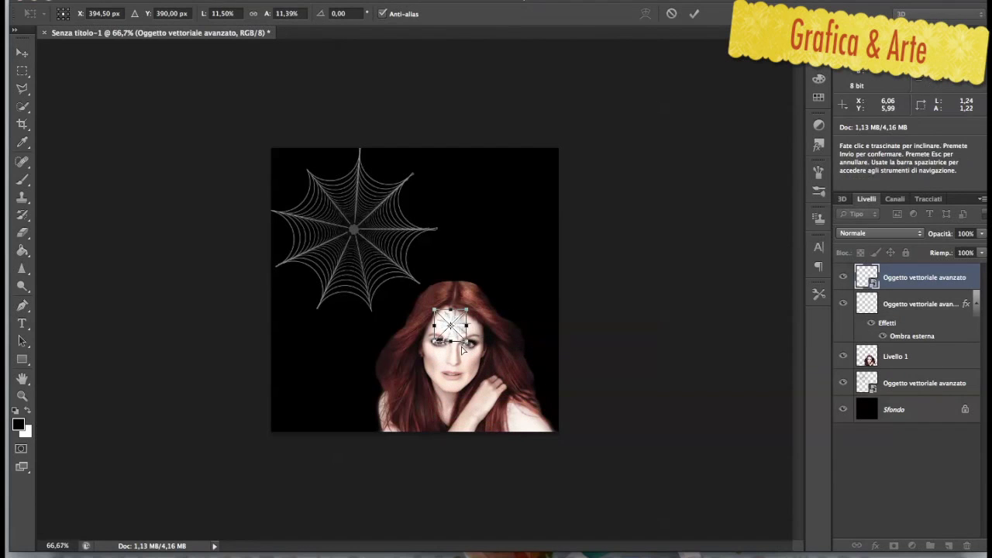
pyautogui.press('super+plus')
pyautogui.press('super+plus')
pyautogui.press('super+plus')
pyautogui.scroll(-5, 430, 294)
pyautogui.press('Return')
# Place the small white web over the iris of the eye on the left of the face, shrinking it to fit
pyautogui.moveTo(445, 324); pyautogui.dragTo(396, 406)
pyautogui.moveTo(494, 276); pyautogui.dragTo(386, 380)
pyautogui.moveTo(374, 407); pyautogui.dragTo(417, 359)
pyautogui.press('Return')
pyautogui.moveTo(417, 321); pyautogui.dragTo(417, 326)
pyautogui.press('Return')
pyautogui.click(717, 277)
pyautogui.click(418, 343)
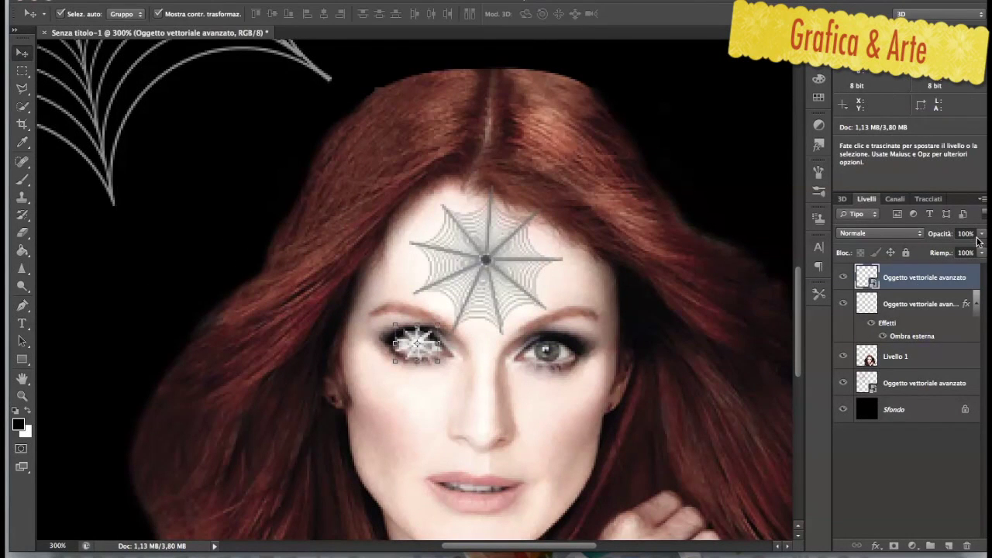
# Set the eye web's opacity to 59% and place a duplicate of it over the other eye
pyautogui.moveTo(981, 233); pyautogui.dragTo(952, 249)
pyautogui.click(753, 255)
pyautogui.moveTo(939, 284); pyautogui.dragTo(949, 547)
pyautogui.moveTo(410, 348); pyautogui.dragTo(540, 358)
# Try the Scurisci blend mode on both eye web layers
pyautogui.keyDown('shift'); pyautogui.click(919, 304); pyautogui.keyUp('shift')
pyautogui.click(876, 234)
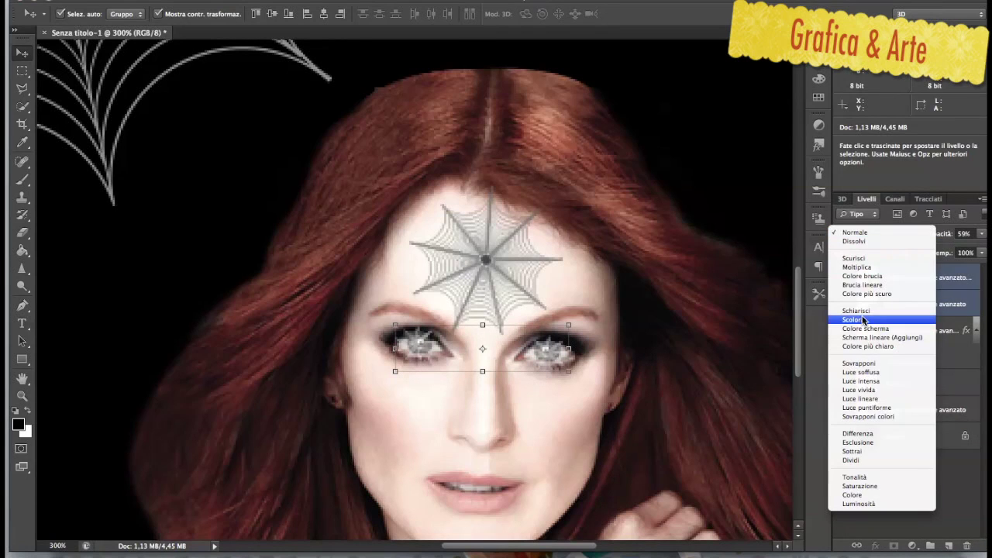
pyautogui.click(865, 258)
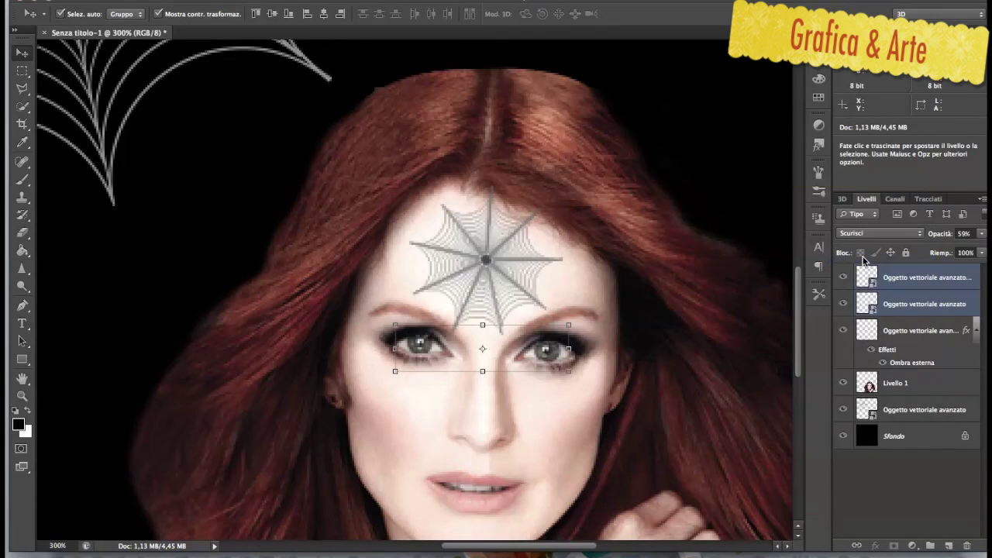
pyautogui.click(739, 151)
pyautogui.press('super+minus')
pyautogui.press('super+minus')
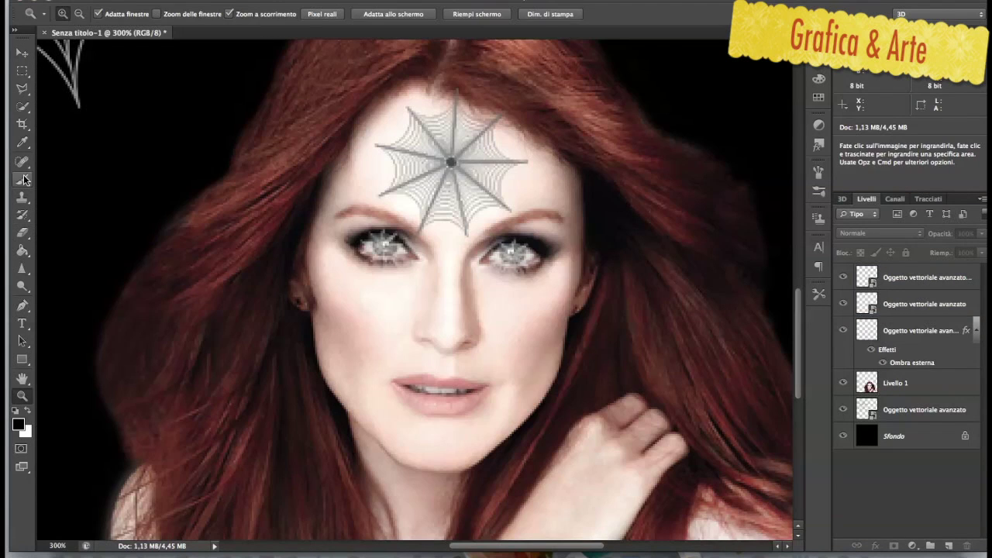
# Add a new layer above Livello 1 and paint black around both eyes with a soft 16 px brush
pyautogui.click(23, 179)
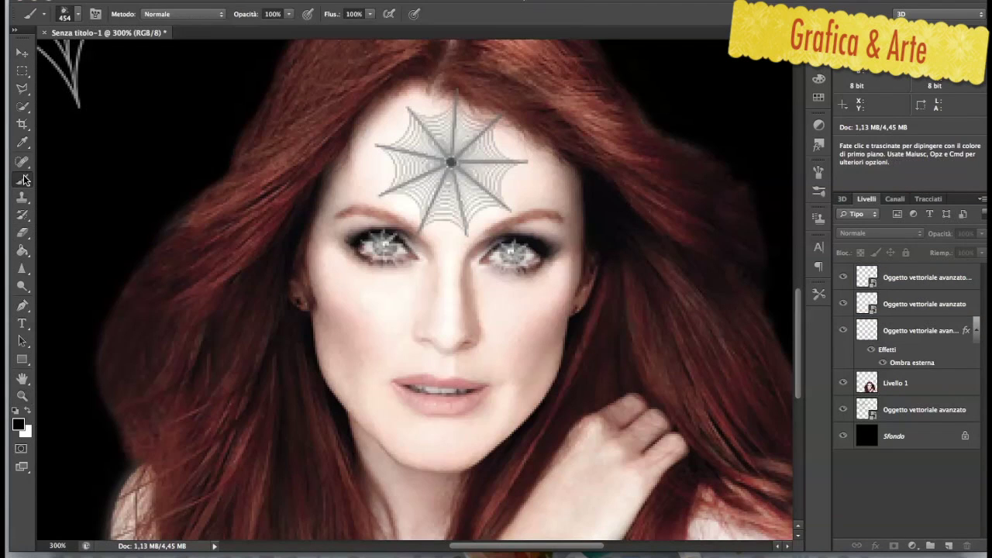
pyautogui.click(918, 384)
pyautogui.click(950, 546)
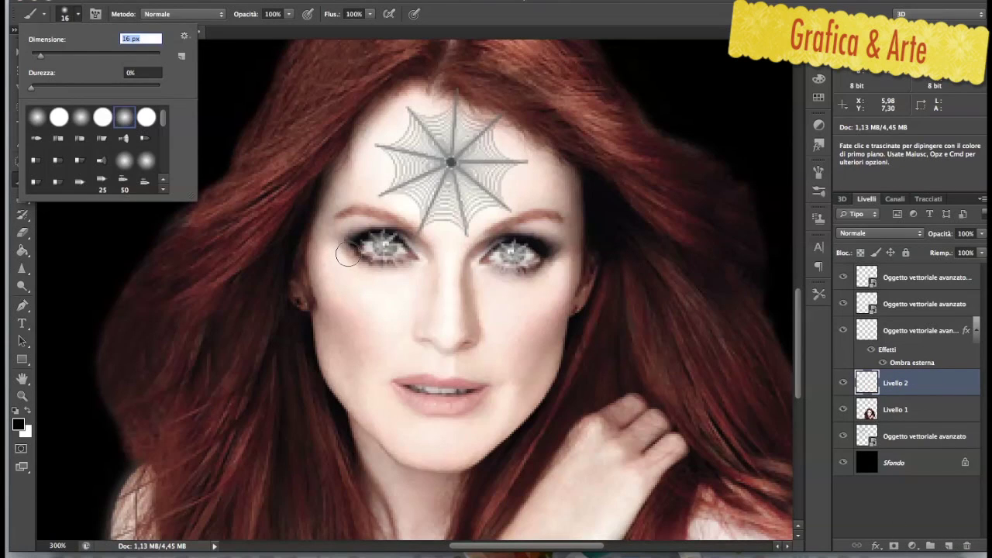
pyautogui.moveTo(348, 255)
pyautogui.mouseDown()
pyautogui.moveTo(366, 269)
pyautogui.moveTo(416, 266)
pyautogui.moveTo(376, 274)
pyautogui.moveTo(355, 265)
pyautogui.moveTo(361, 258)
pyautogui.mouseUp()
pyautogui.moveTo(495, 267)
pyautogui.mouseDown()
pyautogui.moveTo(481, 269)
pyautogui.moveTo(530, 275)
pyautogui.moveTo(546, 261)
pyautogui.moveTo(532, 276)
pyautogui.moveTo(495, 281)
pyautogui.mouseUp()
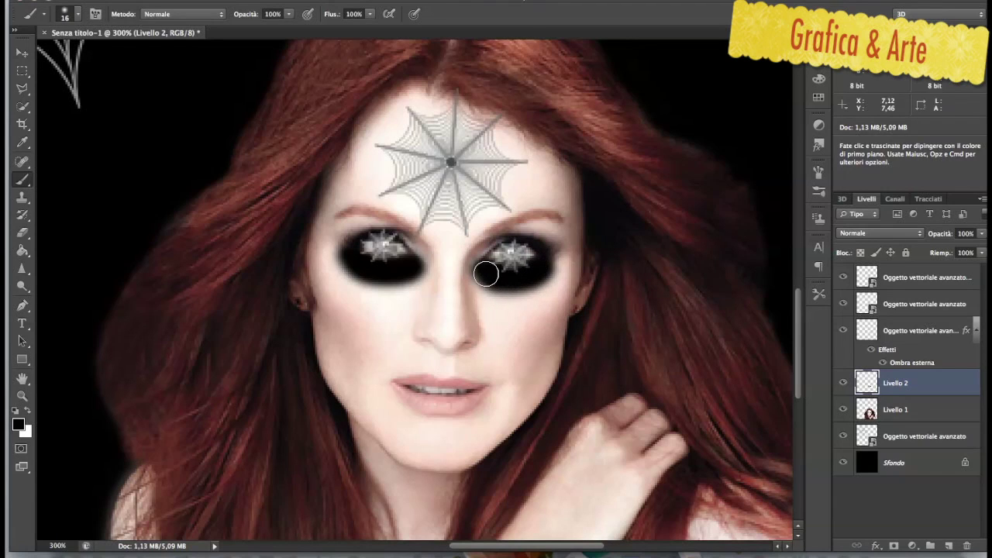
# Set the blend mode of the black eye makeup layer to Sovrapponi and deselect it
pyautogui.click(23, 54)
pyautogui.click(880, 233)
pyautogui.click(856, 379)
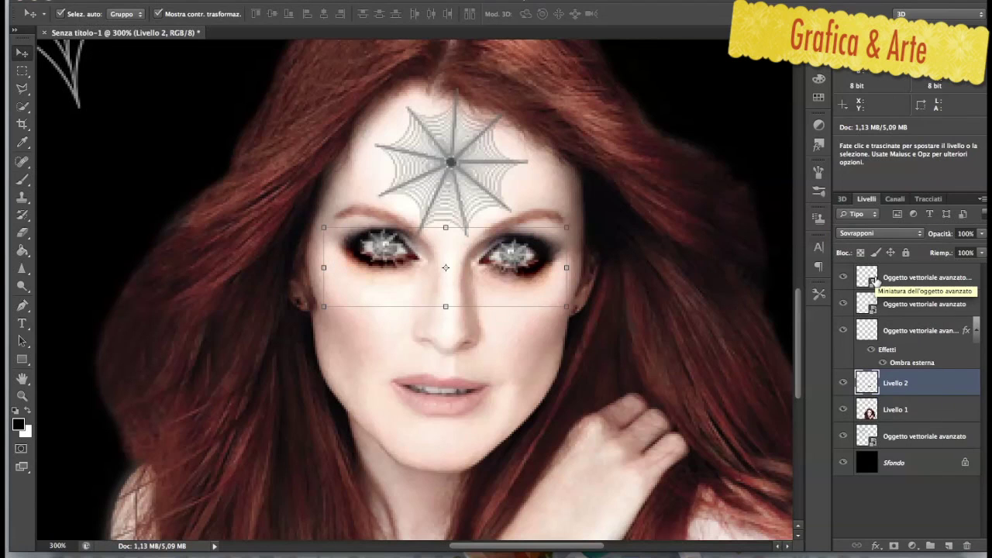
pyautogui.press('super+minus')
pyautogui.press('super+minus')
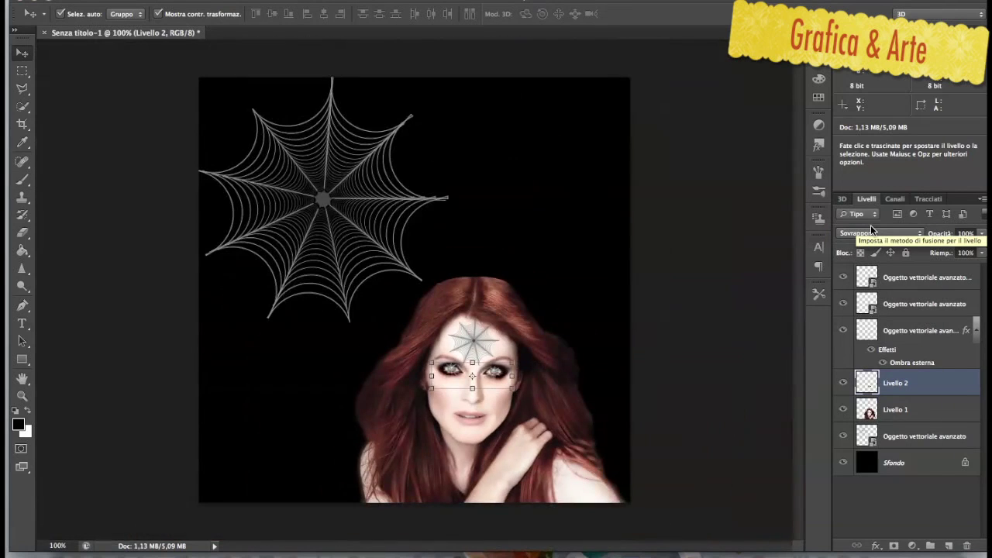
pyautogui.click(655, 296)
pyautogui.press('space')
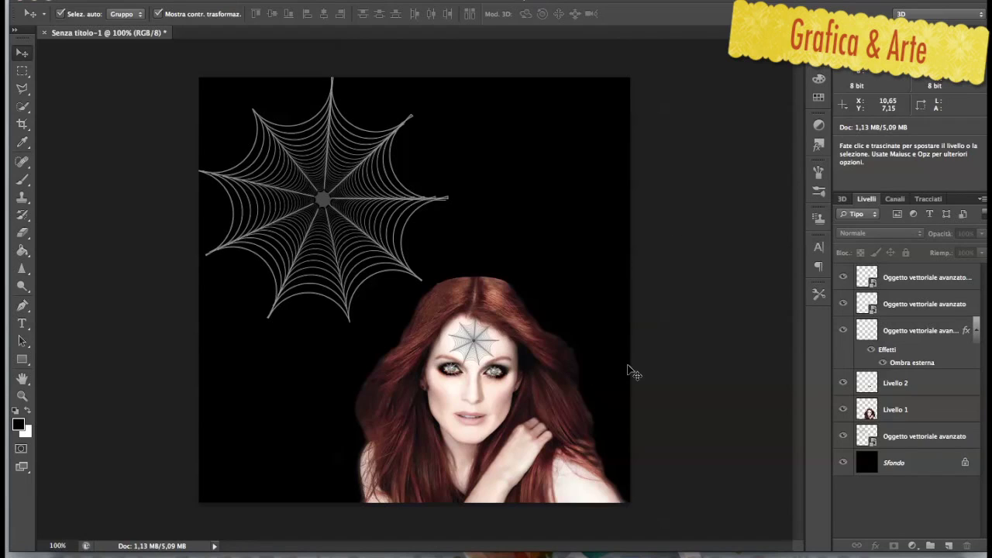
# Duplicate the forehead web layer and move the copy onto the back of the raised hand
pyautogui.click(925, 333)
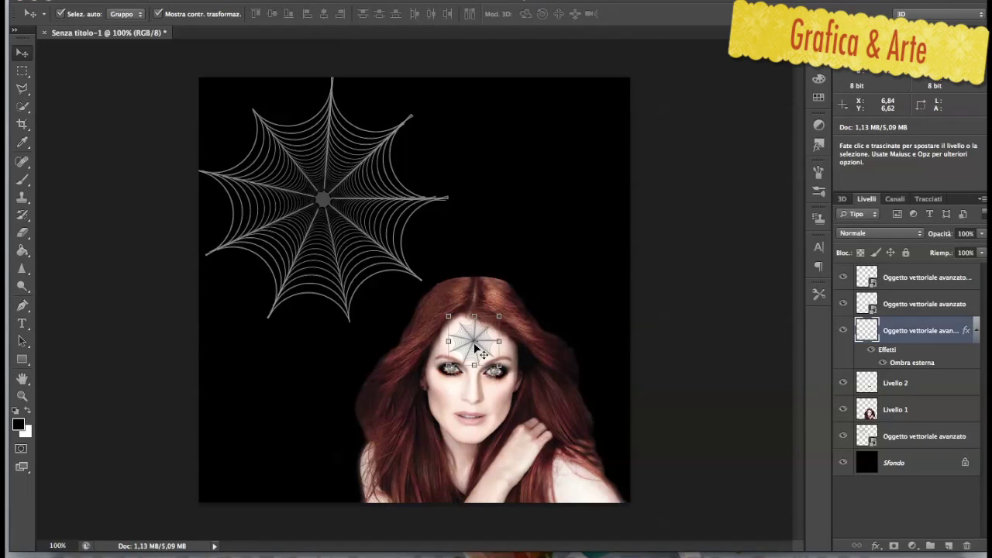
pyautogui.moveTo(895, 332); pyautogui.dragTo(948, 546)
pyautogui.click(488, 366)
pyautogui.click(476, 332)
pyautogui.moveTo(476, 330); pyautogui.dragTo(512, 448)
# Distort the hand web with the Distorci transform so its corners follow the slanted shape of the hand and wrist
pyautogui.click(109, 1)
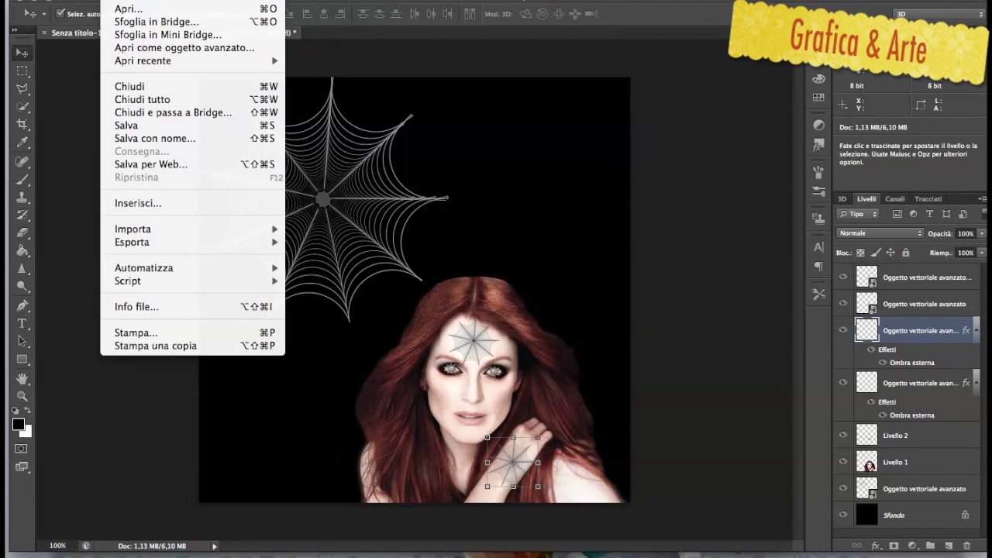
pyautogui.moveTo(147, 1)
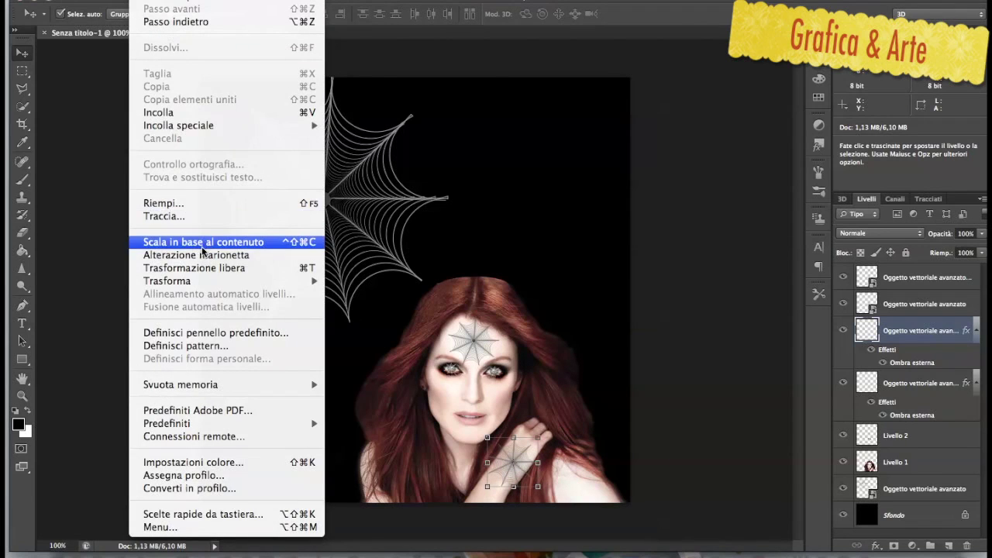
pyautogui.moveTo(255, 281)
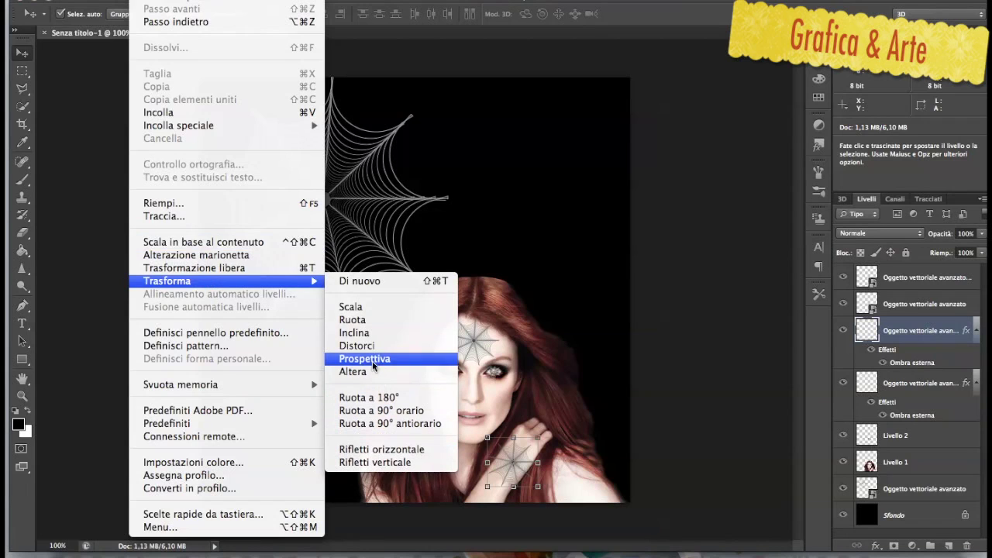
pyautogui.click(357, 345)
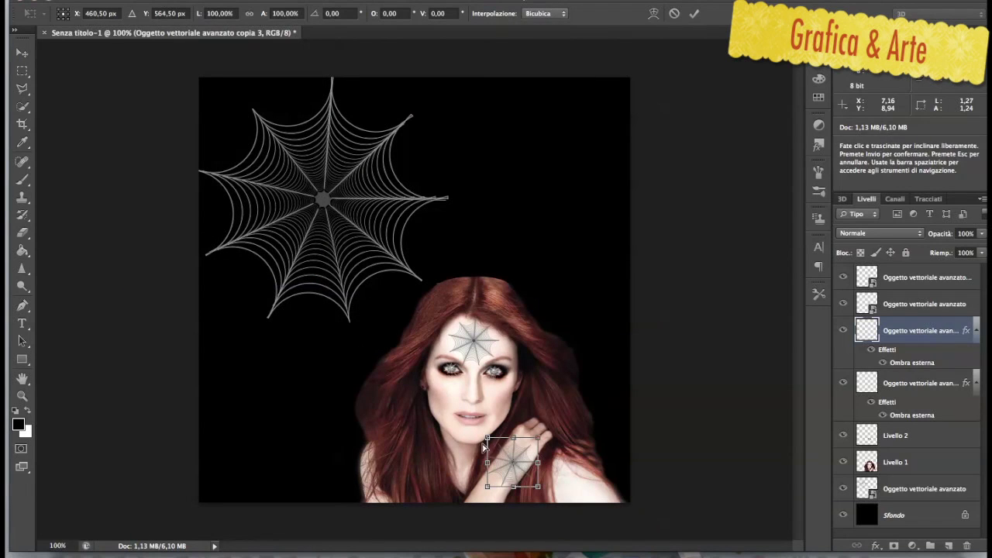
pyautogui.moveTo(486, 439); pyautogui.dragTo(502, 440)
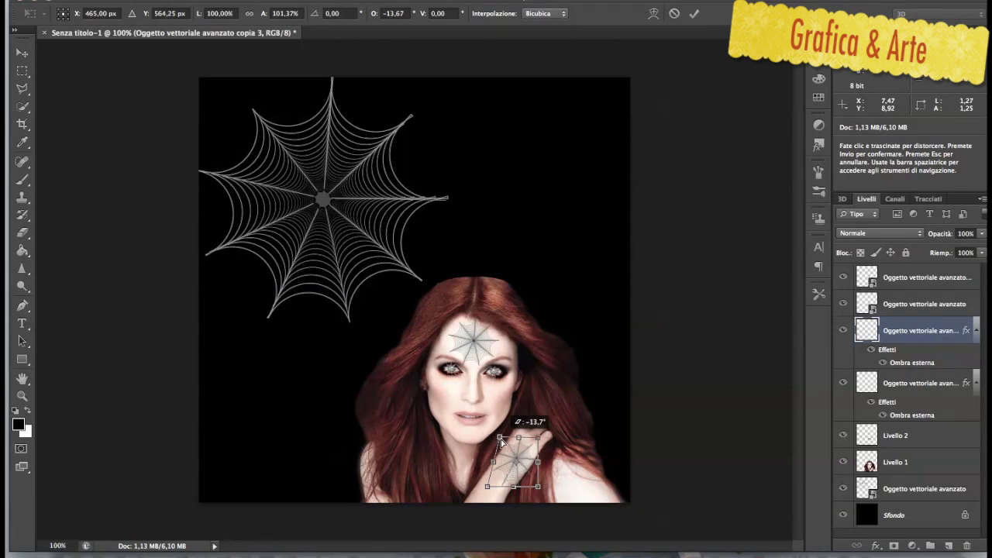
pyautogui.moveTo(538, 488); pyautogui.dragTo(487, 482)
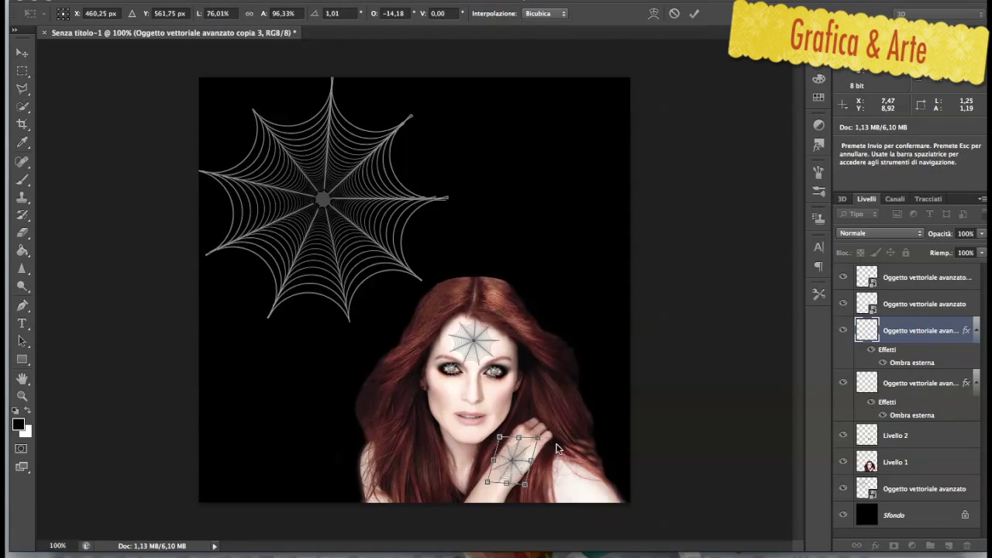
pyautogui.moveTo(538, 439); pyautogui.dragTo(541, 445)
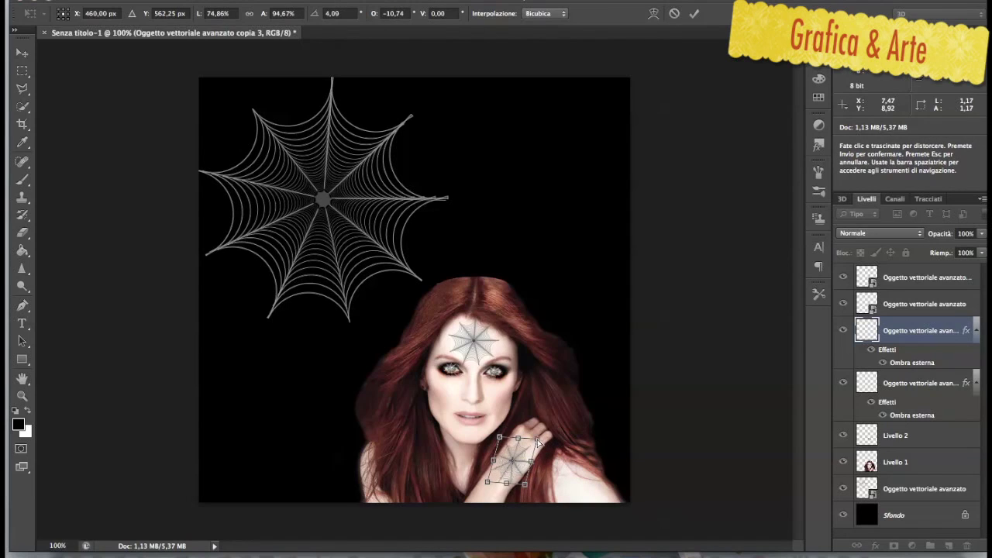
pyautogui.press('Return')
pyautogui.click(665, 441)
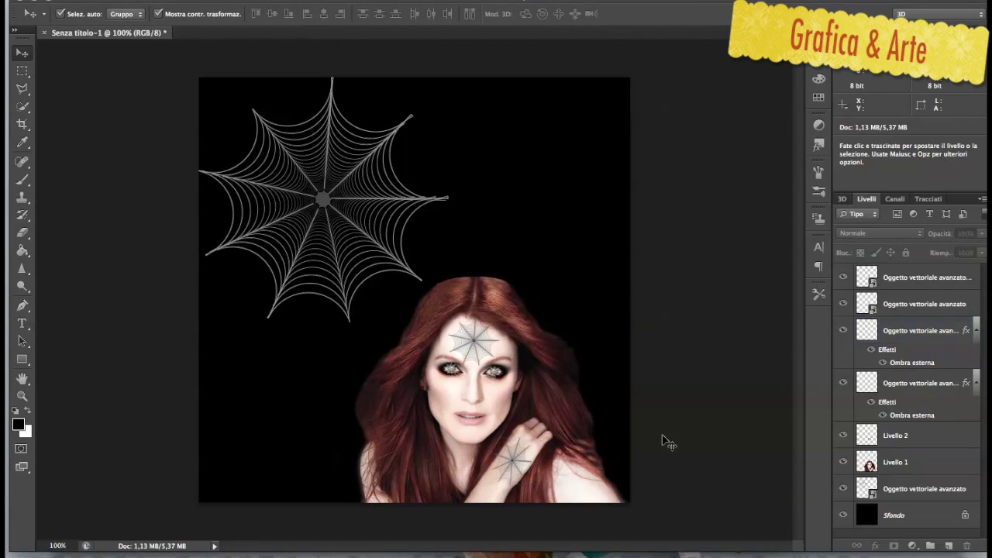
# Duplicate the hand web layer and position the copy on the bare shoulder beside the hand
pyautogui.click(514, 465)
pyautogui.moveTo(910, 342); pyautogui.dragTo(949, 545)
pyautogui.moveTo(505, 470); pyautogui.dragTo(575, 493)
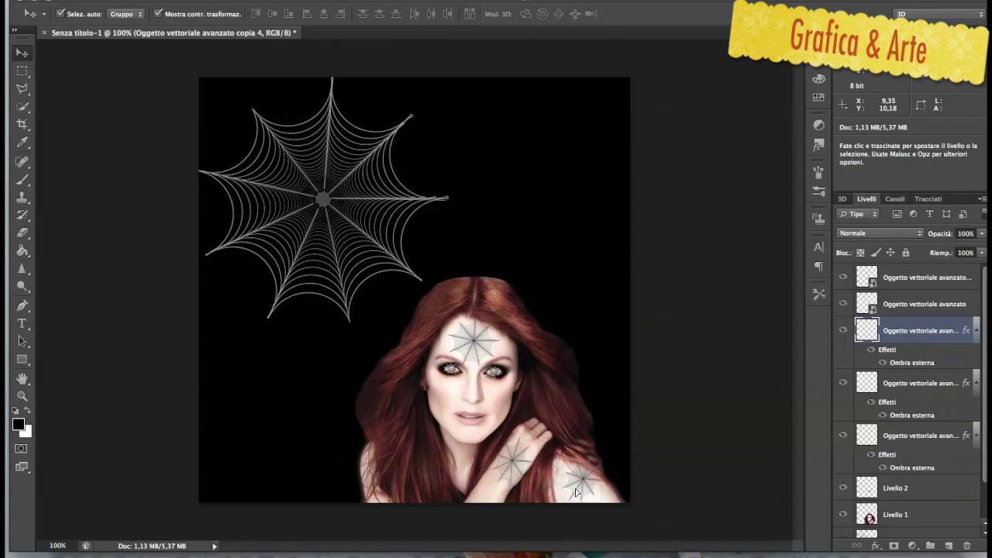
pyautogui.click(690, 460)
pyautogui.moveTo(587, 495); pyautogui.dragTo(579, 491)
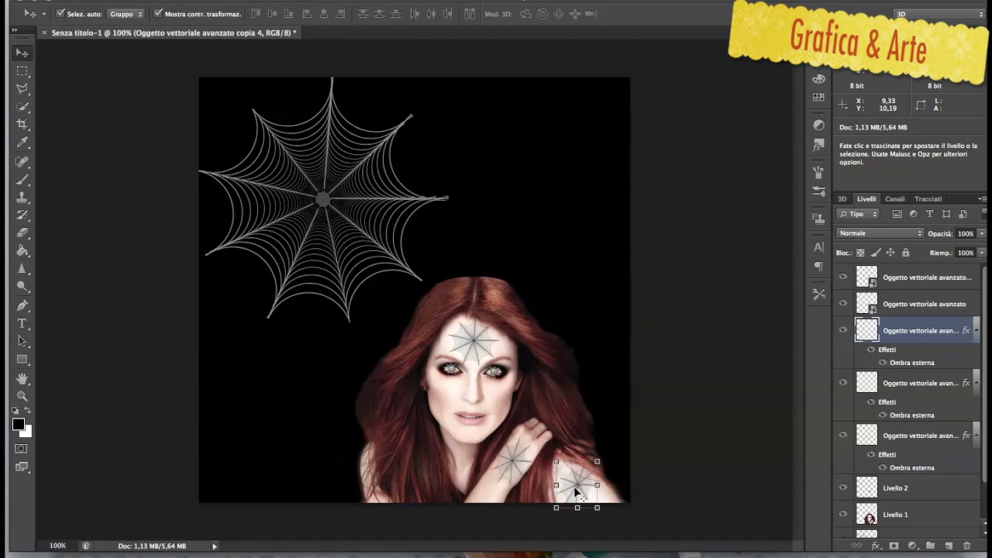
# Add a layer mask to the shoulder web and paint out the parts overlapping the hair with a black 16 px brush
pyautogui.click(20, 395)
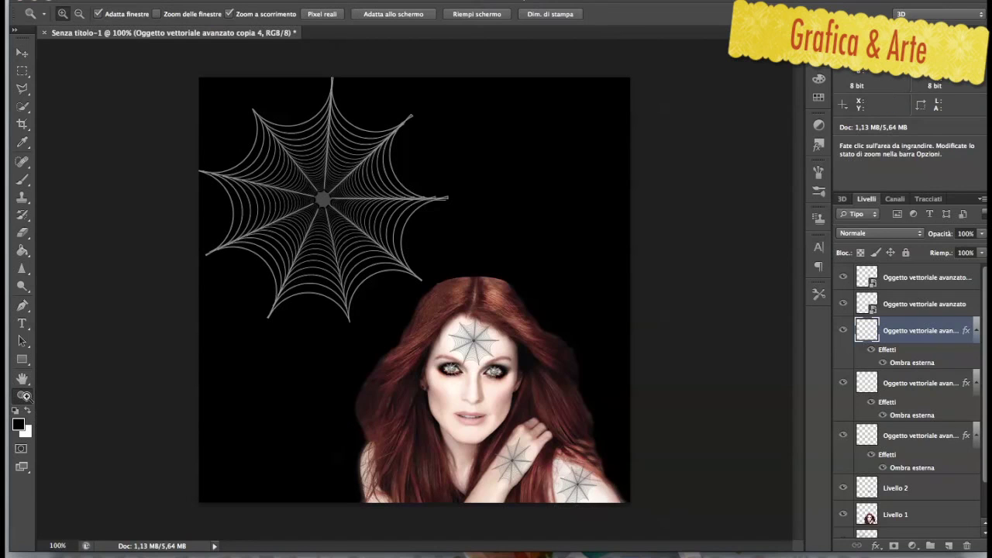
pyautogui.click(566, 483)
pyautogui.click(624, 483)
pyautogui.click(624, 484)
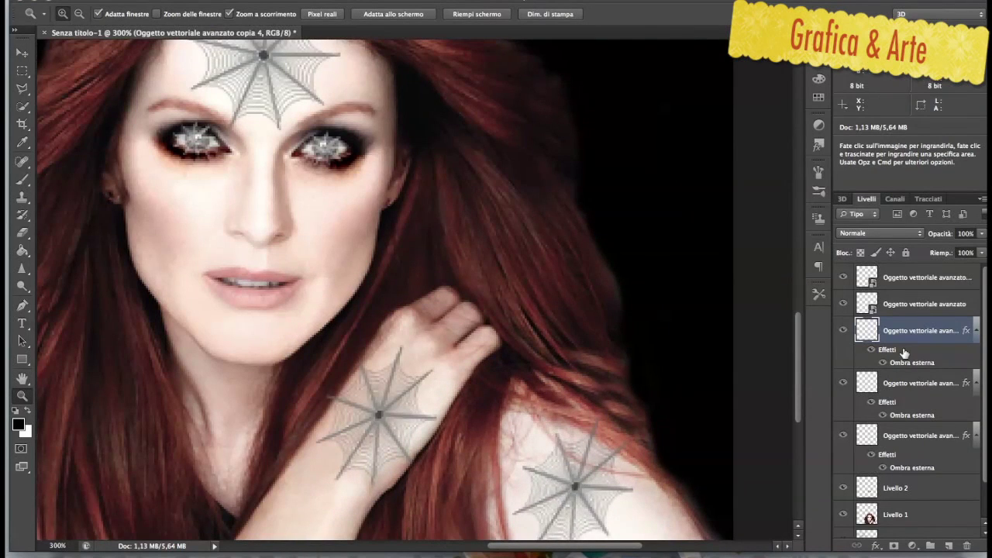
pyautogui.click(894, 547)
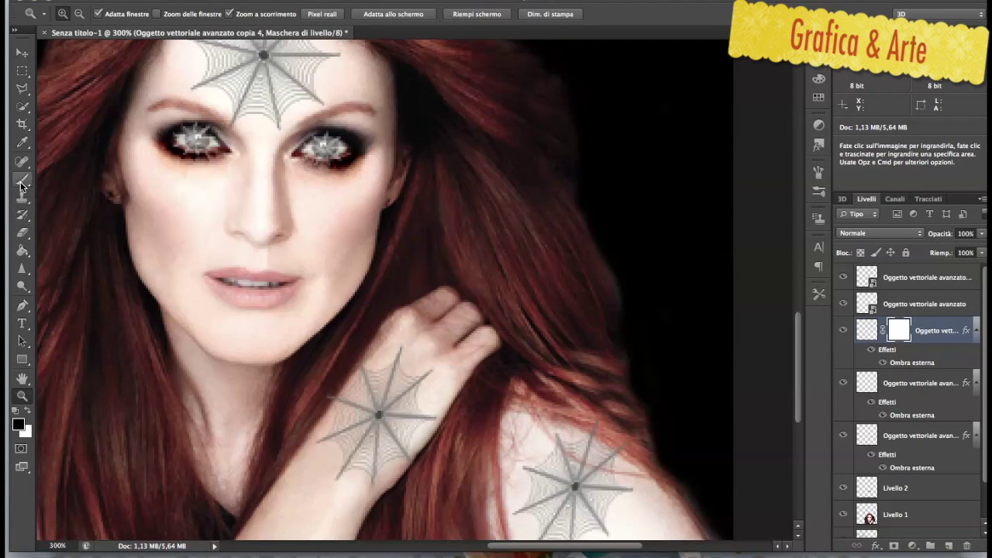
pyautogui.click(22, 180)
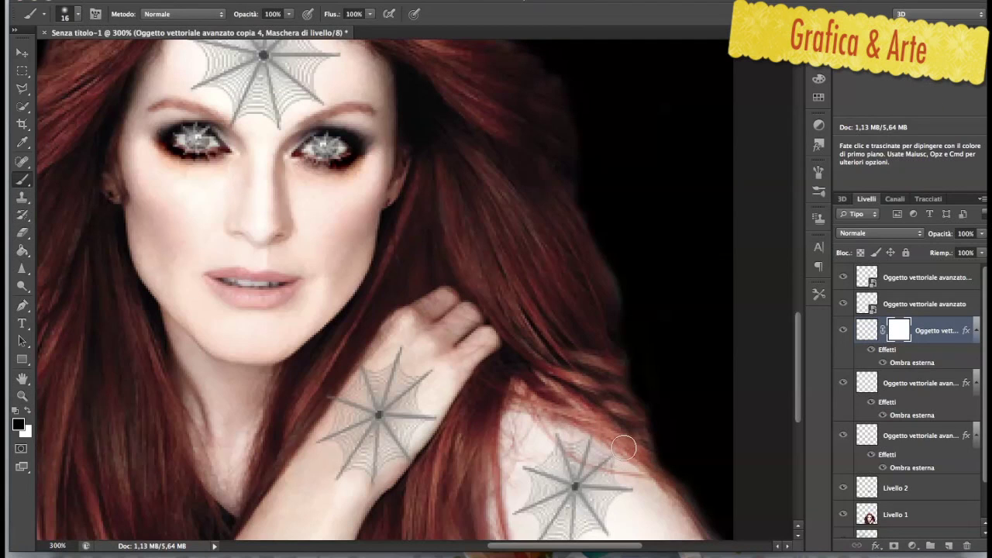
pyautogui.moveTo(547, 423); pyautogui.dragTo(581, 456)
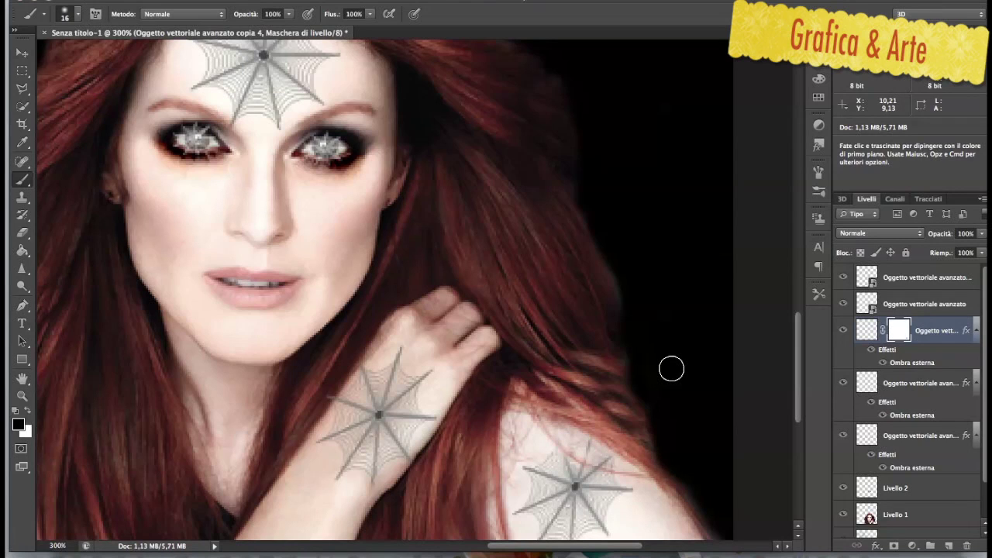
# Create a new layer above Livello 2 and set up an 8 px brush with the dark red foreground colour 950303
pyautogui.hotkey('ctrl', '-')
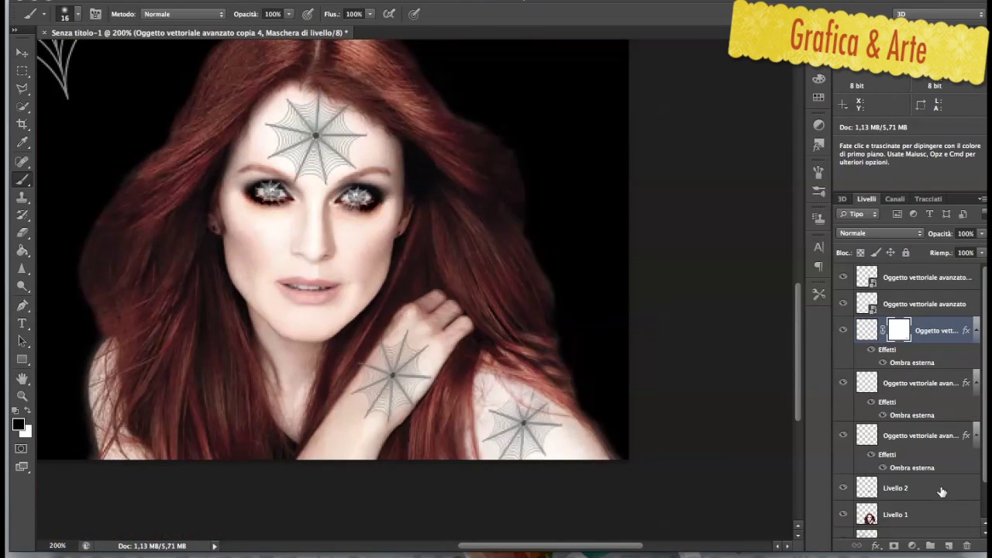
pyautogui.click(947, 545)
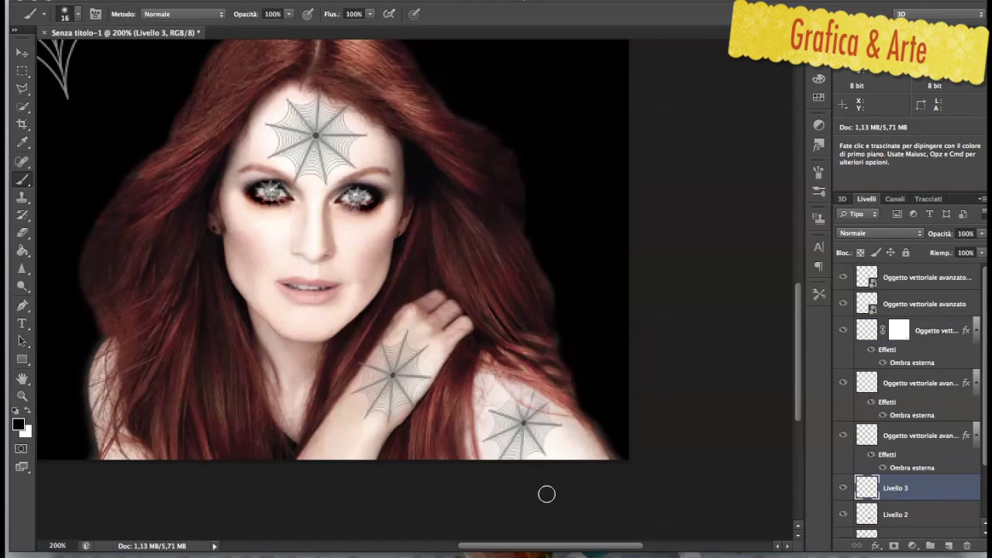
pyautogui.click(67, 16)
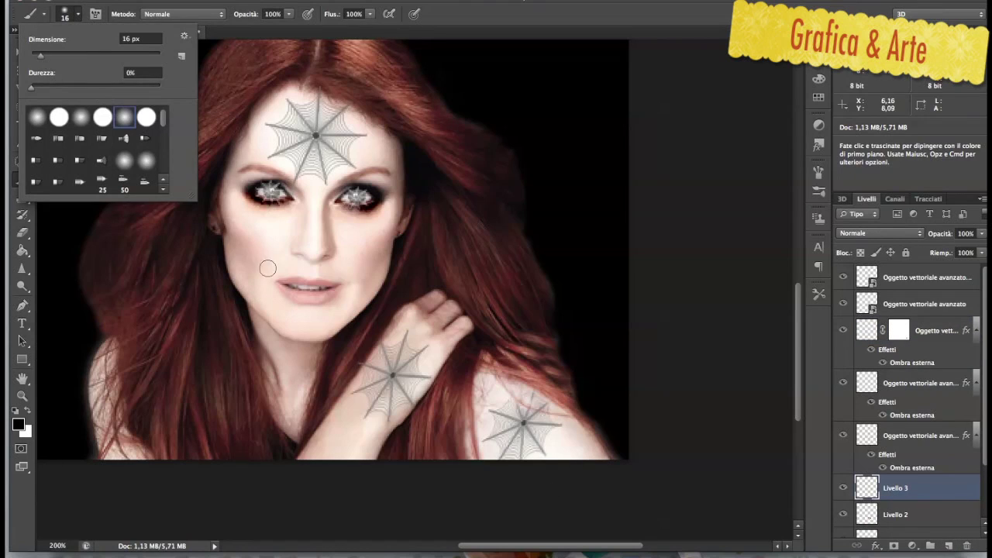
pyautogui.click(28, 411)
pyautogui.click(18, 423)
pyautogui.moveTo(586, 170)
pyautogui.mouseDown()
pyautogui.moveTo(580, 193)
pyautogui.moveTo(595, 193)
pyautogui.mouseUp()
pyautogui.moveTo(37, 52); pyautogui.dragTo(35, 51)
pyautogui.press('Return')
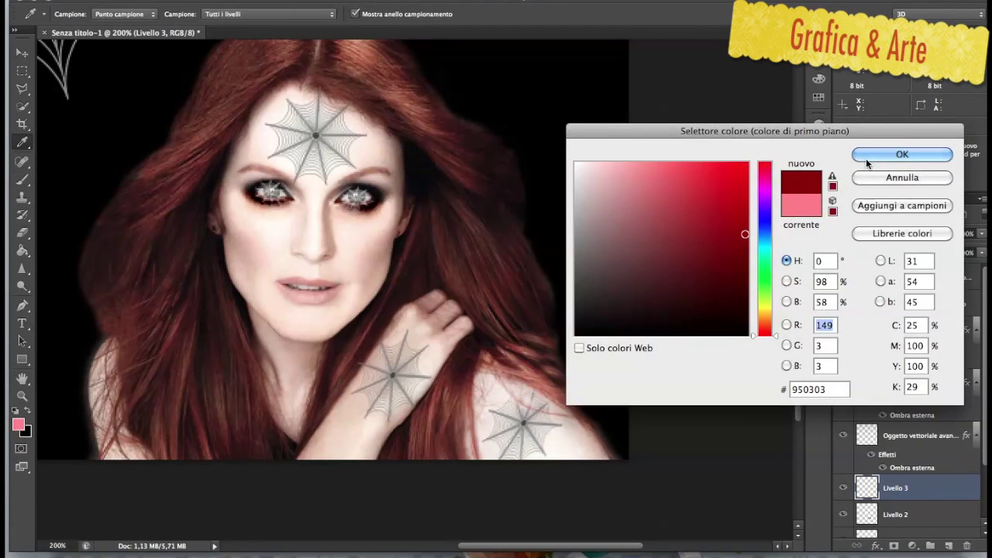
pyautogui.press('Return')
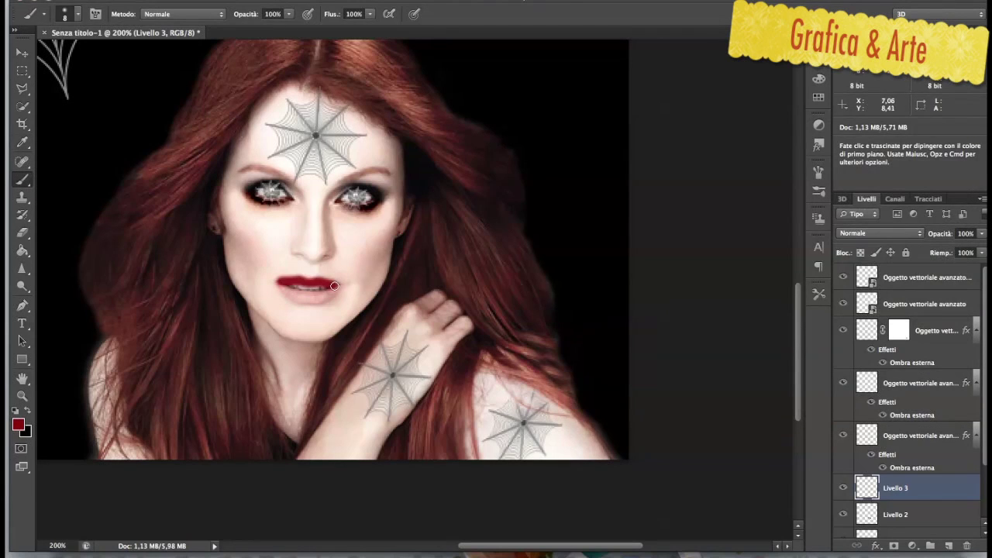
# Set the new layer's blend mode to Sovrapponi and paint the lips dark red
pyautogui.click(872, 232)
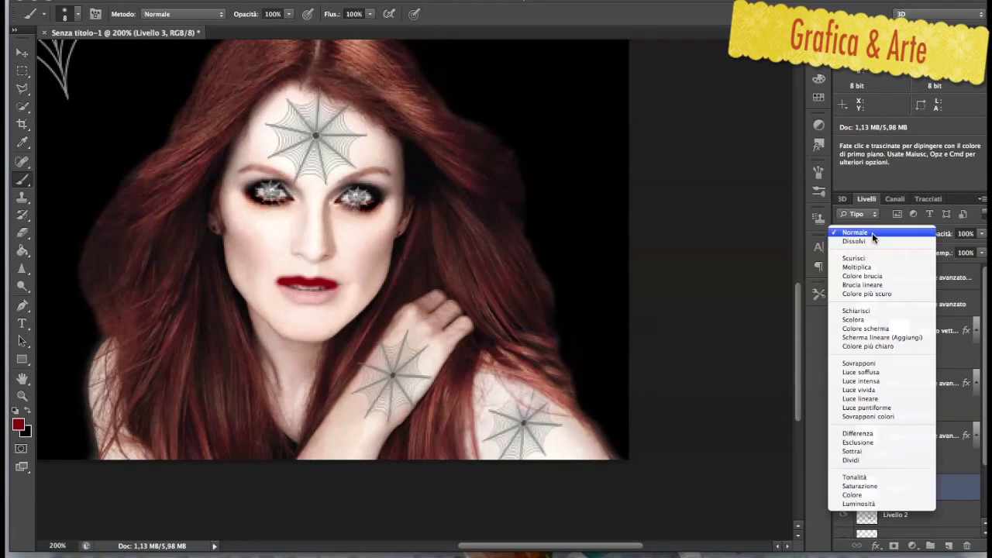
pyautogui.click(880, 365)
pyautogui.moveTo(280, 286); pyautogui.dragTo(336, 294)
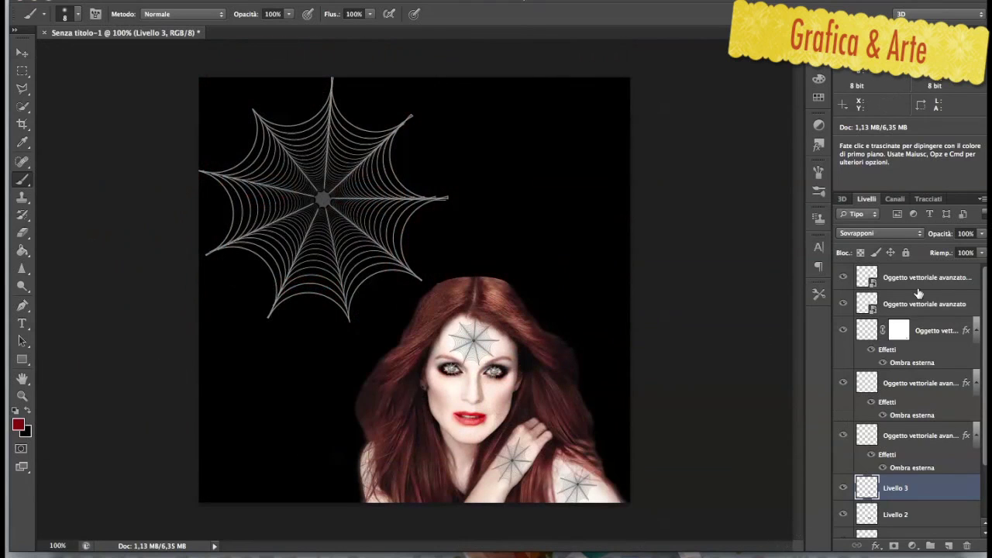
# Enlarge the background spider web to about 99% of its original size so it spans the canvas behind the woman
pyautogui.click(22, 52)
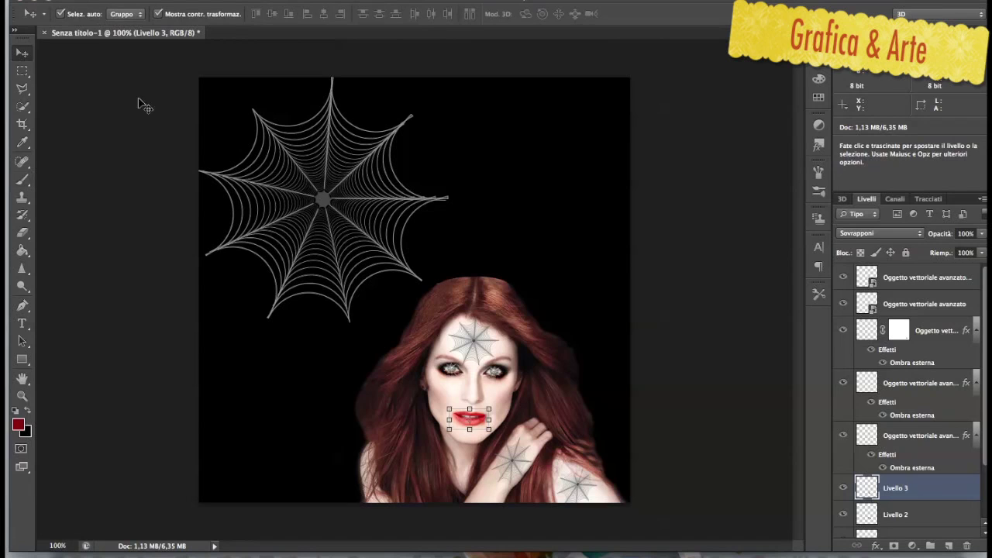
pyautogui.click(684, 262)
pyautogui.click(338, 150)
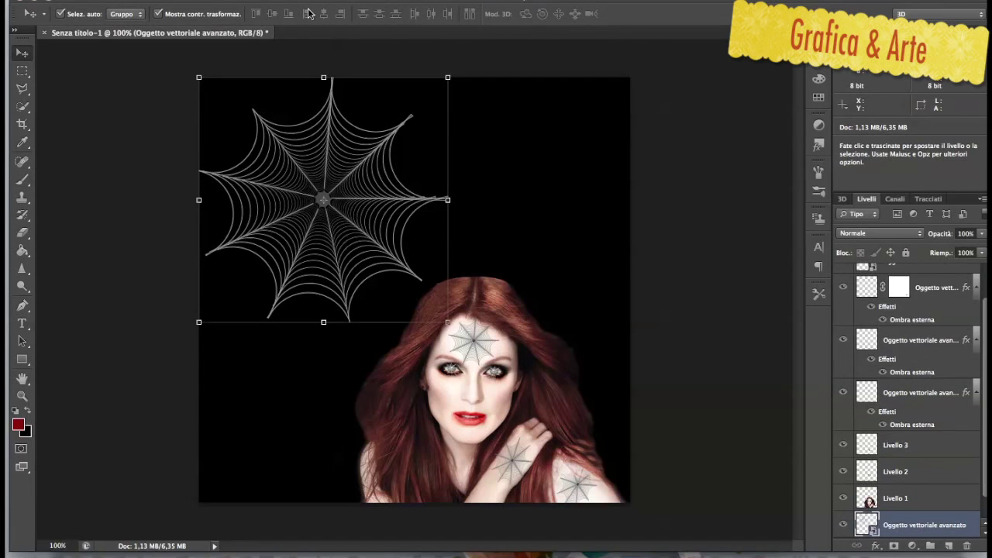
pyautogui.moveTo(448, 323); pyautogui.dragTo(609, 511)
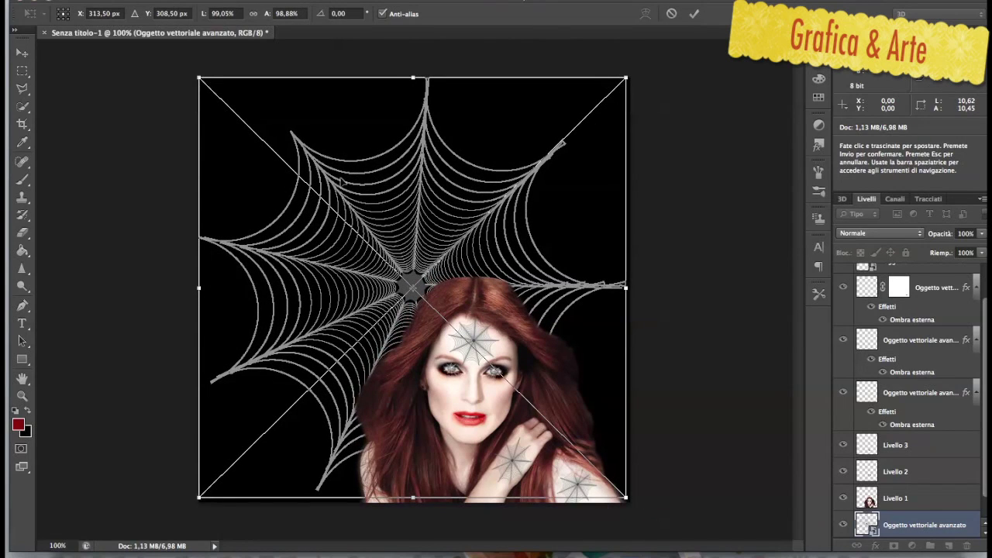
pyautogui.press('Return')
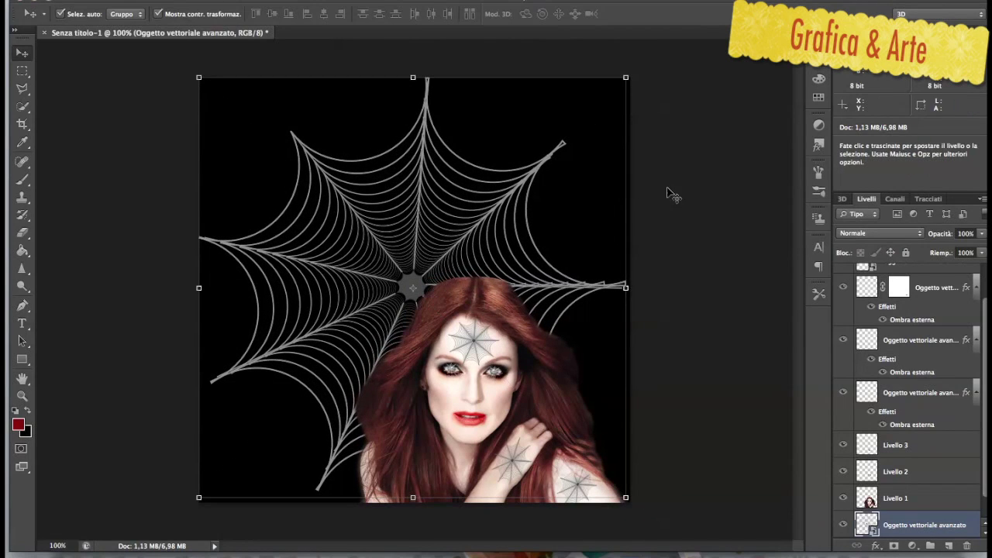
# Add a Bagliore interno effect to the background web with Riduci 40%, Dimensione 6 px and Disturbo 44%
pyautogui.click(876, 546)
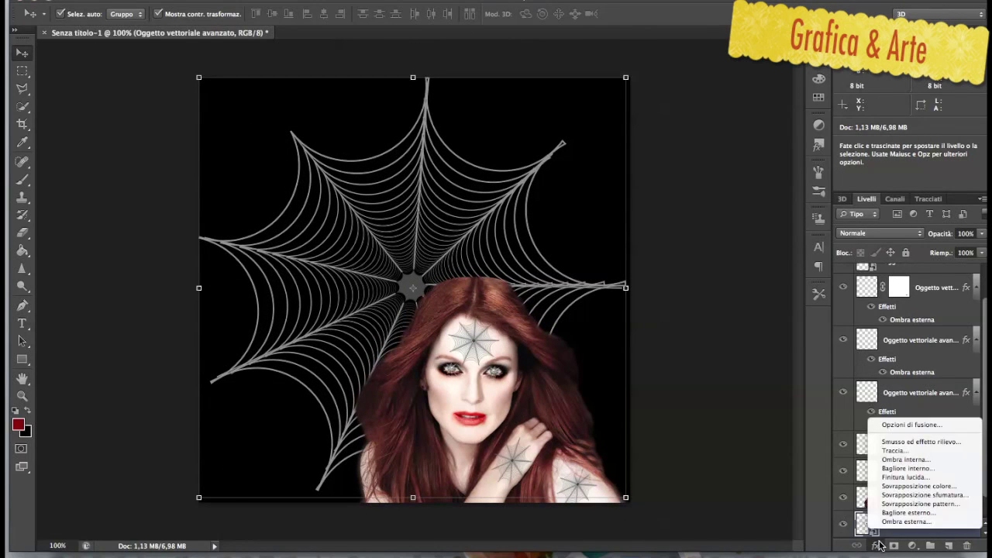
pyautogui.click(909, 468)
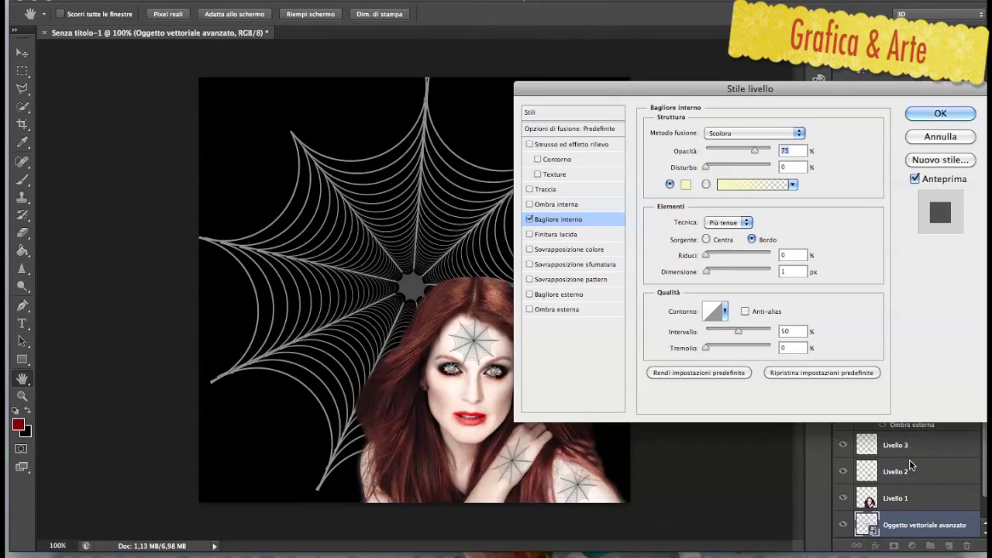
pyautogui.moveTo(707, 272); pyautogui.dragTo(731, 254)
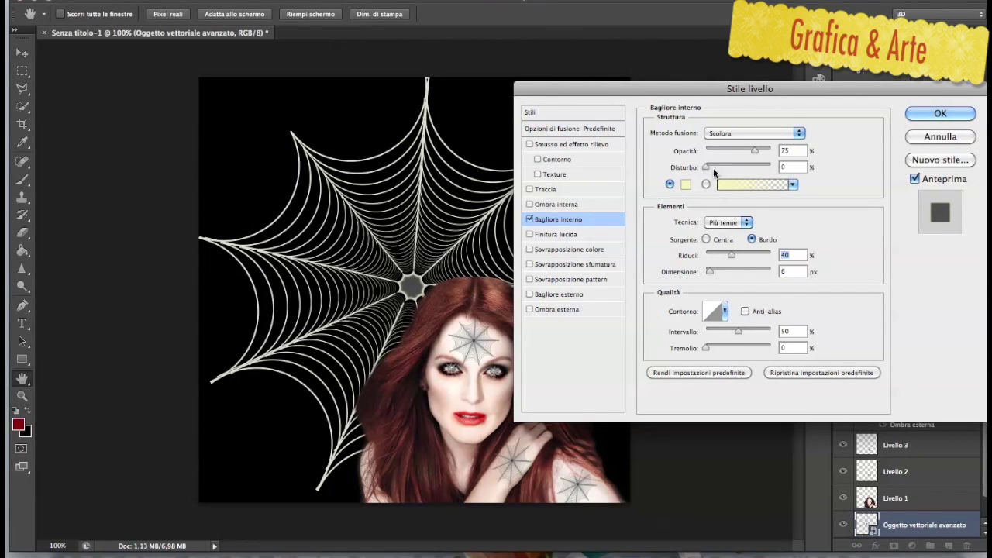
pyautogui.moveTo(711, 165); pyautogui.dragTo(734, 166)
# Add a Bagliore esterno effect to the background web with Estensione 6% and the light grey colour d4d4d2
pyautogui.click(529, 295)
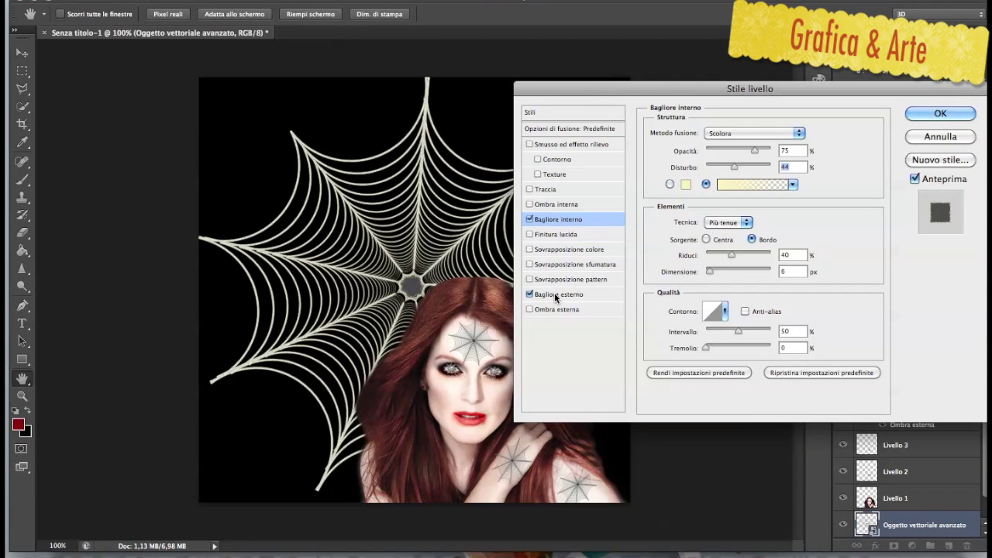
pyautogui.click(555, 296)
pyautogui.moveTo(705, 240); pyautogui.dragTo(710, 242)
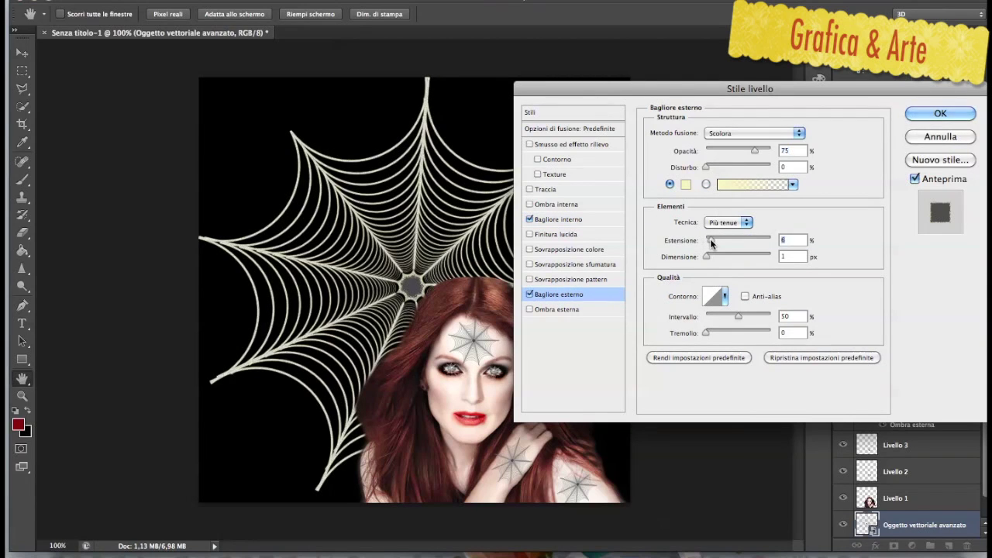
pyautogui.click(685, 183)
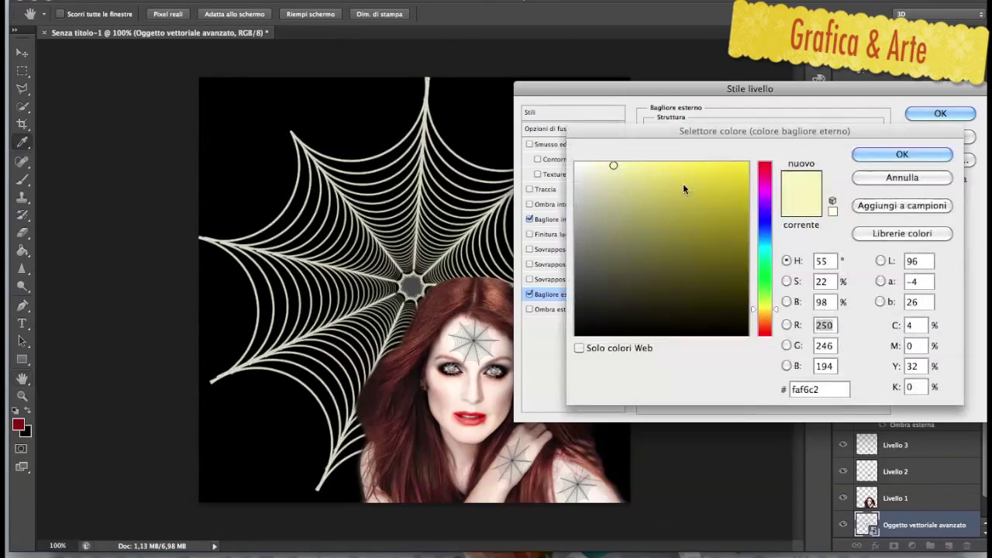
pyautogui.click(574, 165)
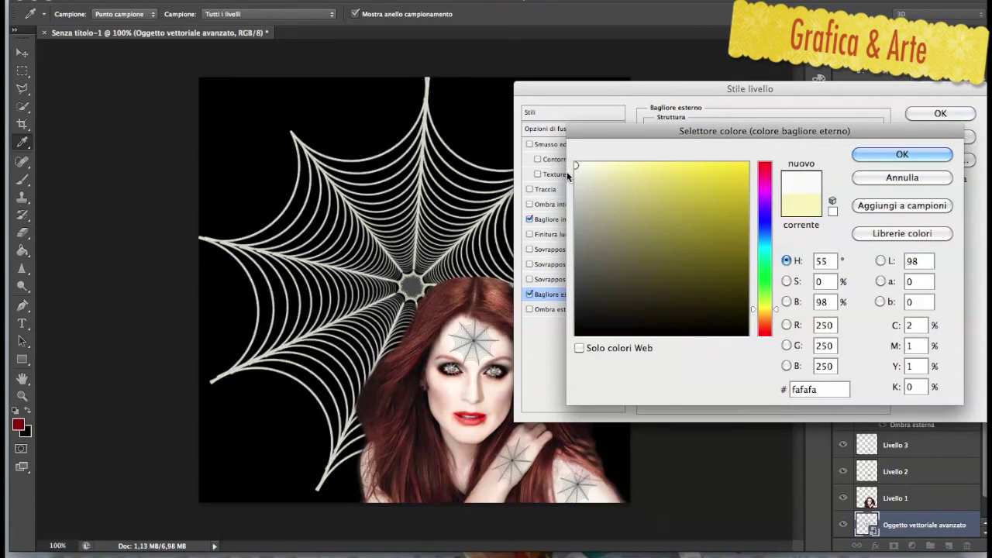
pyautogui.moveTo(574, 194); pyautogui.dragTo(576, 190)
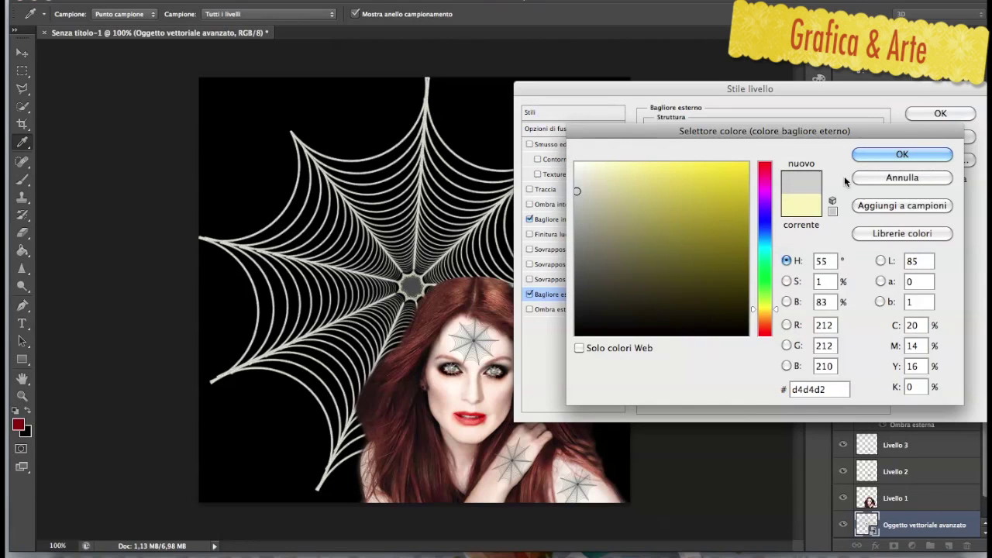
pyautogui.click(872, 152)
pyautogui.click(940, 114)
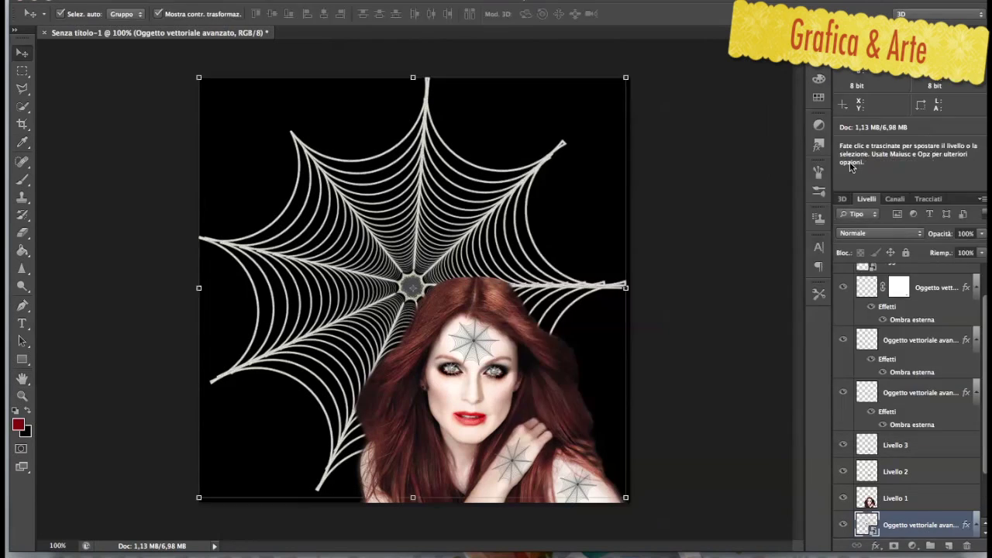
# Create a new layer directly above the Sfondo layer
pyautogui.click(681, 225)
pyautogui.scroll(-3, 940, 478)
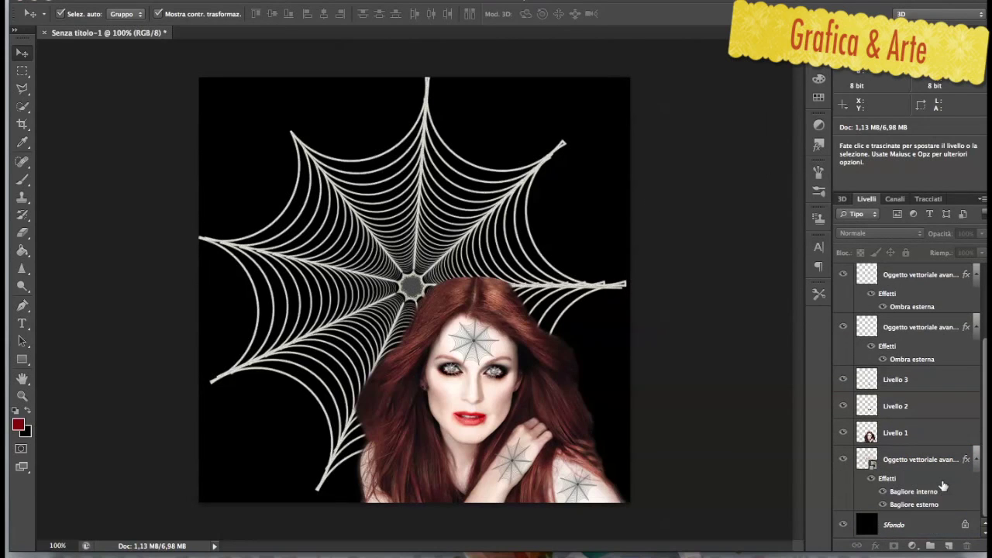
pyautogui.click(924, 525)
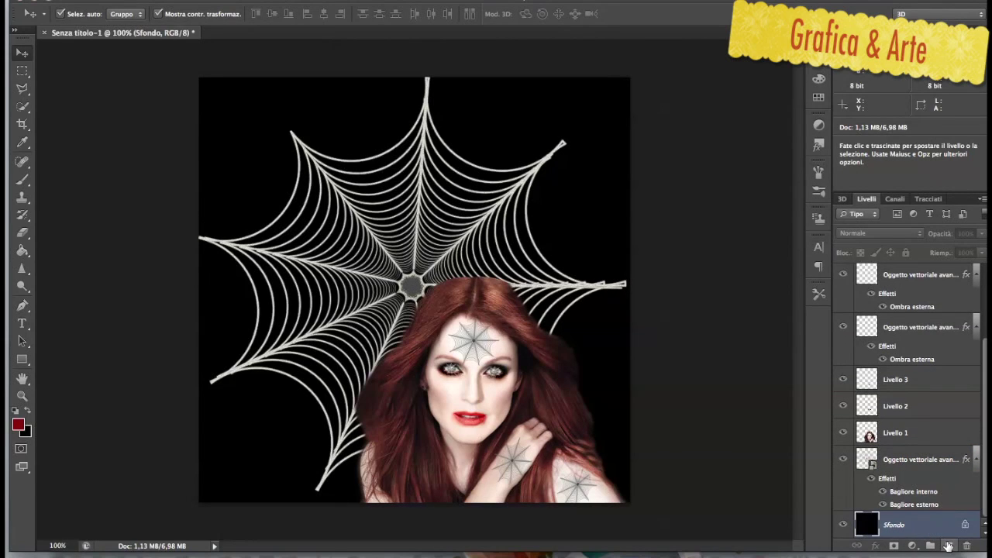
pyautogui.click(948, 547)
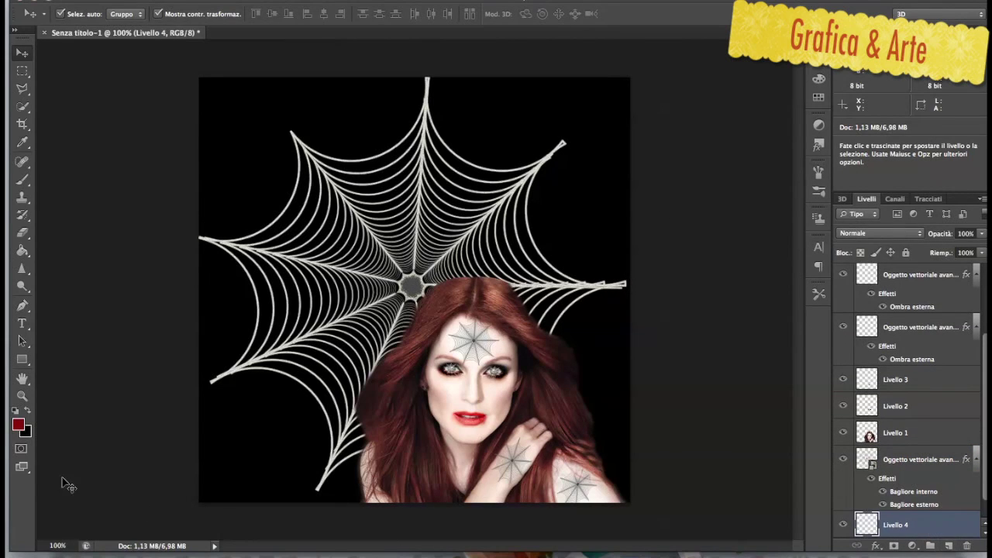
# Set the foreground colour to a very dark grey and render the Nuvole filter on Livello 4
pyautogui.click(20, 427)
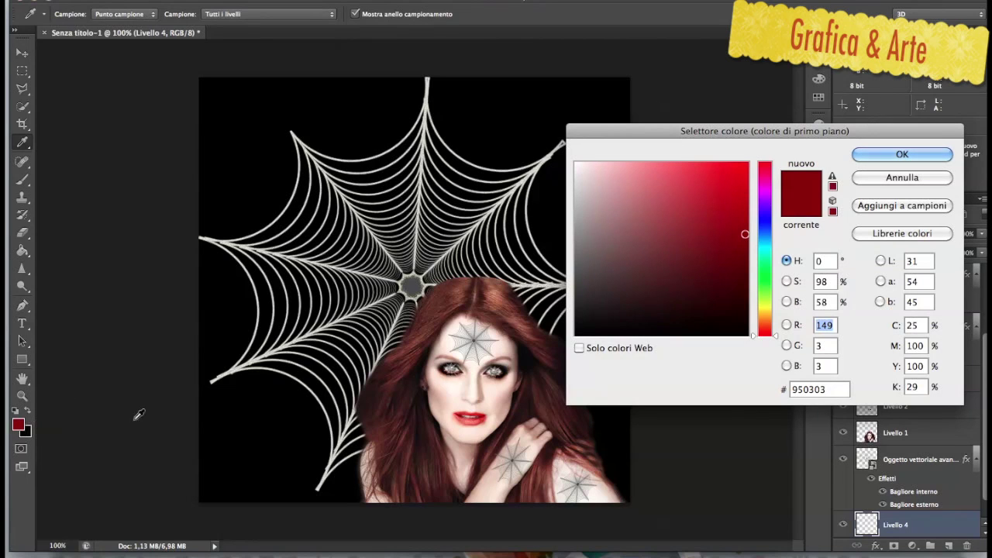
pyautogui.click(589, 262)
pyautogui.moveTo(589, 262); pyautogui.dragTo(591, 288)
pyautogui.click(878, 149)
pyautogui.press('v')
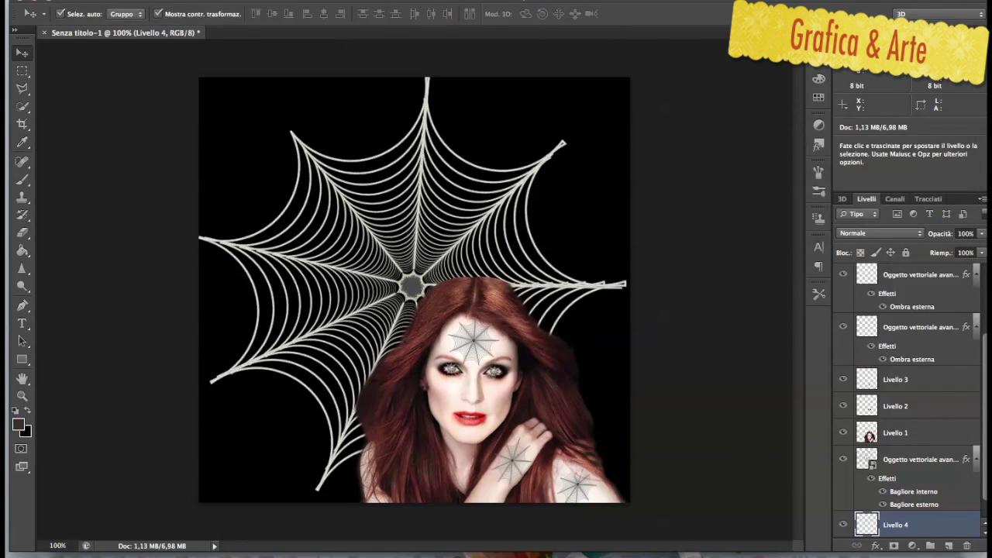
pyautogui.click(394, 2)
pyautogui.moveTo(427, 193)
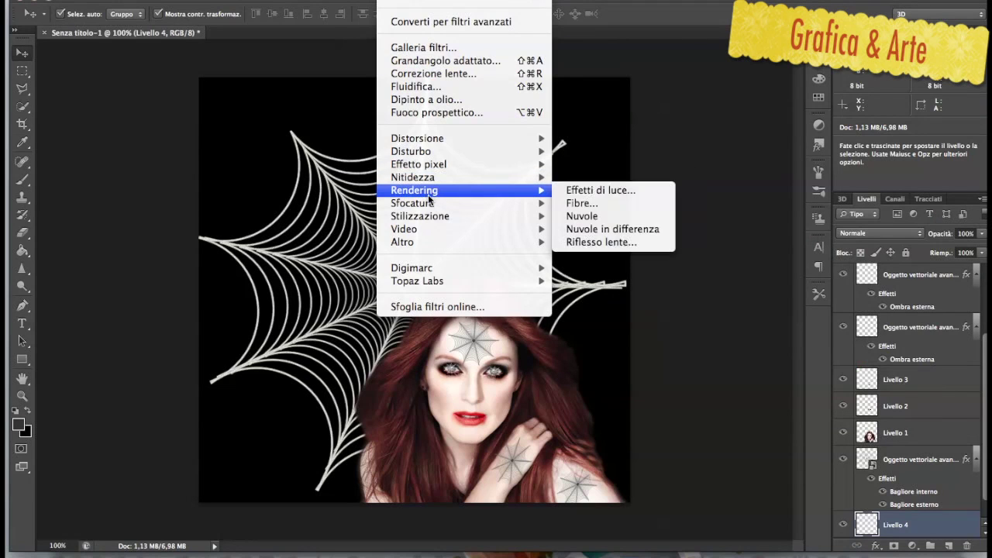
pyautogui.click(621, 215)
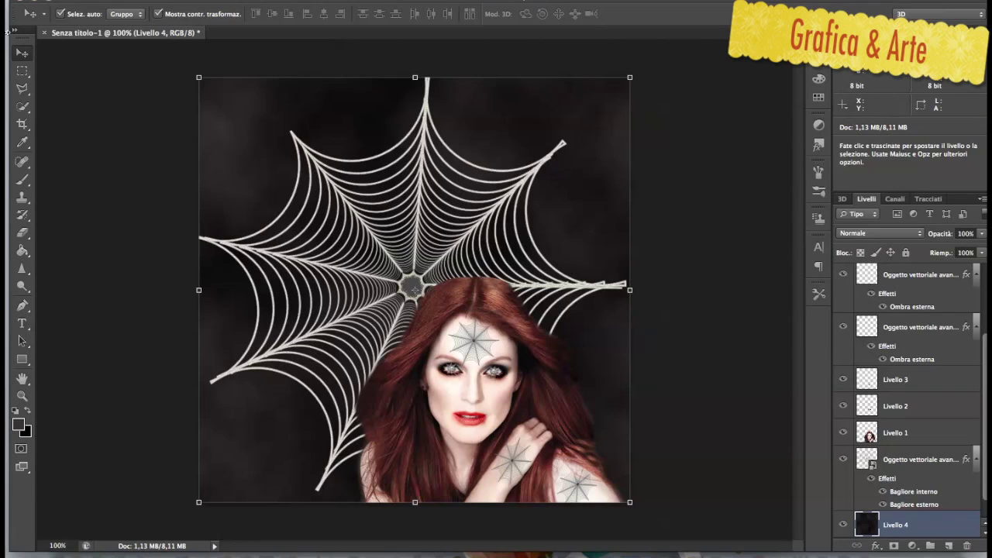
pyautogui.click(768, 185)
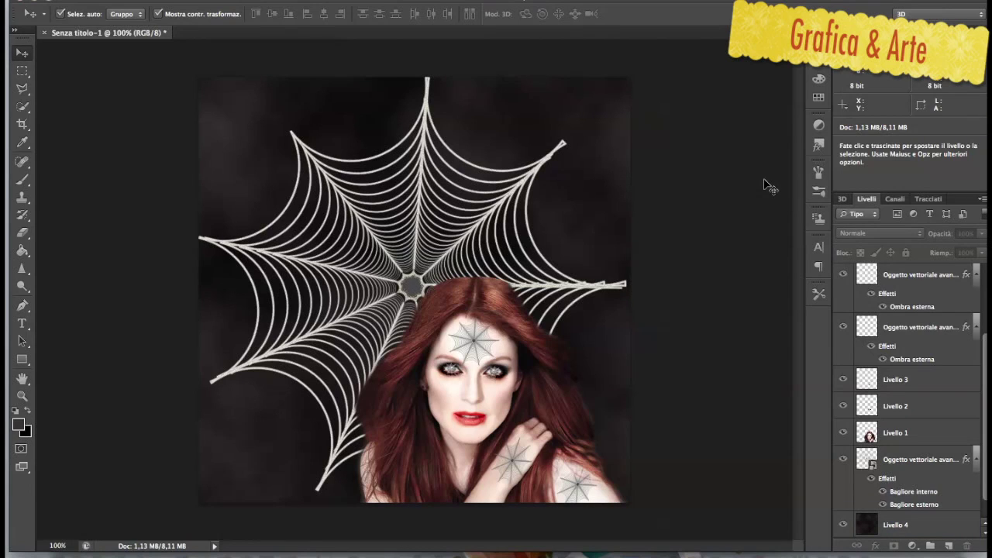
# Lower the opacity of the clouds layer, Livello 4, to about 90%
pyautogui.click(579, 243)
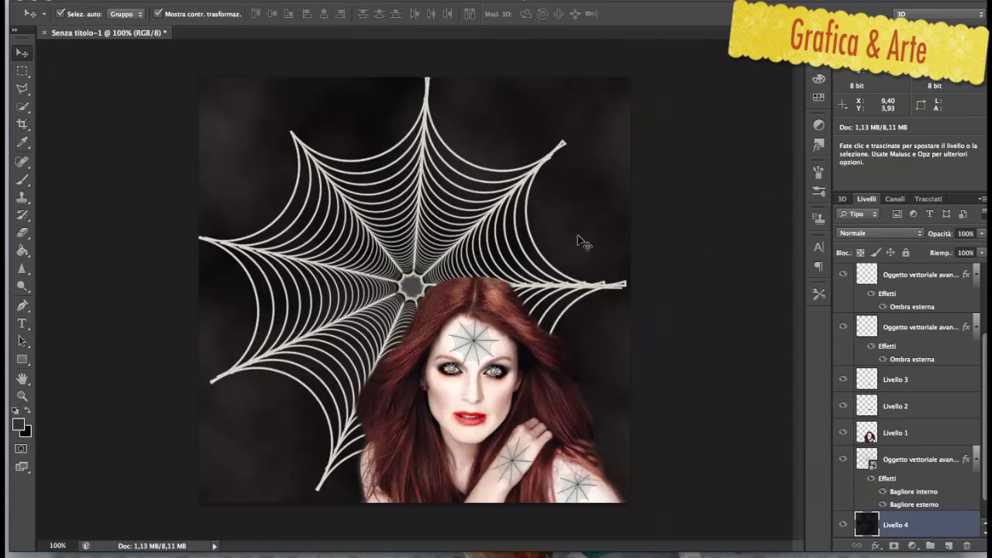
pyautogui.click(980, 234)
pyautogui.moveTo(958, 250); pyautogui.dragTo(978, 247)
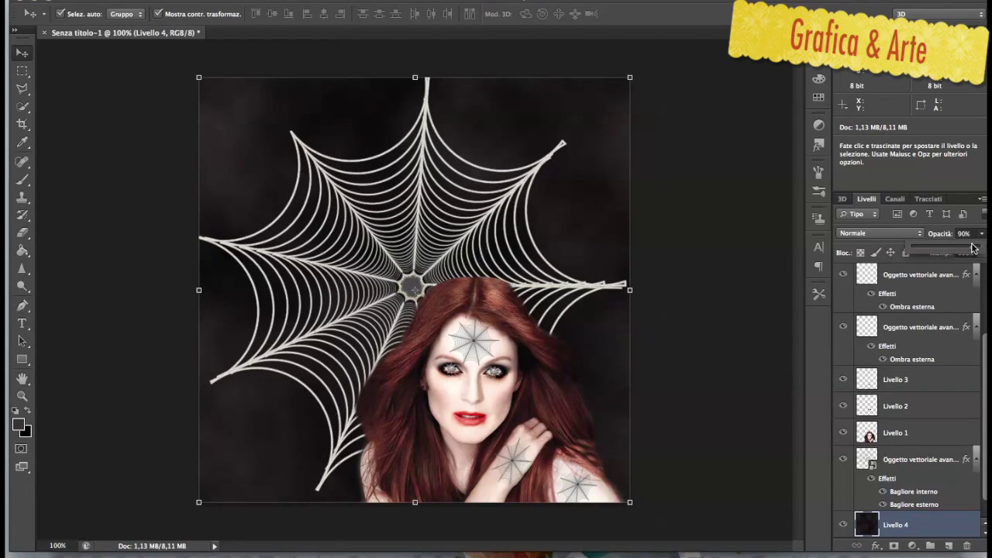
pyautogui.click(695, 209)
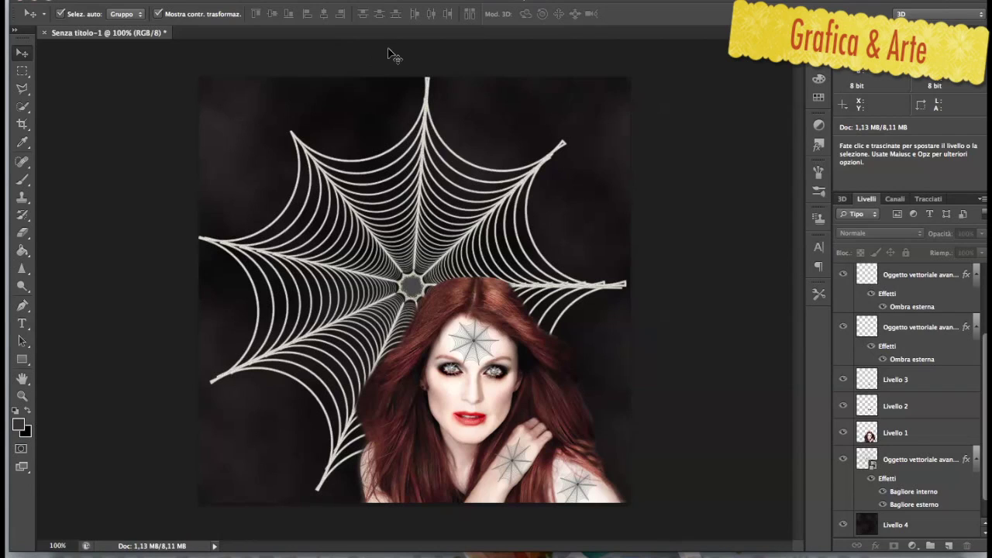
# Choose the 280 px spider brush preset for the Brush tool
pyautogui.click(22, 180)
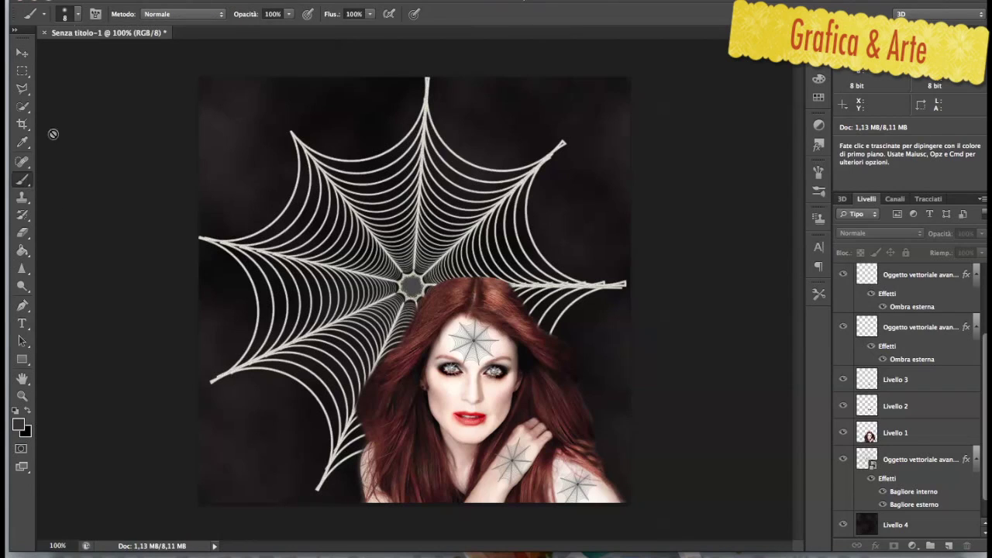
pyautogui.click(75, 17)
pyautogui.scroll(-10, 116, 147)
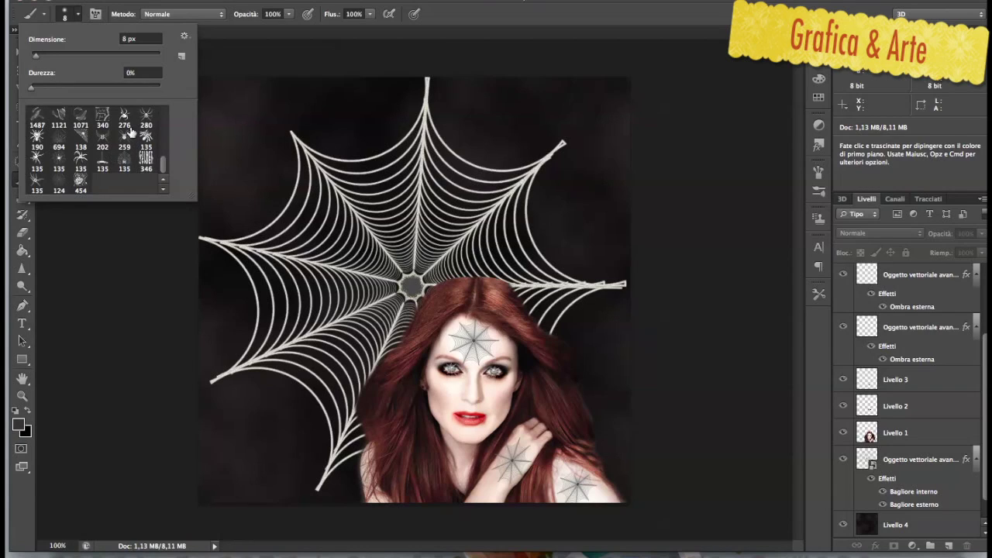
pyautogui.click(147, 121)
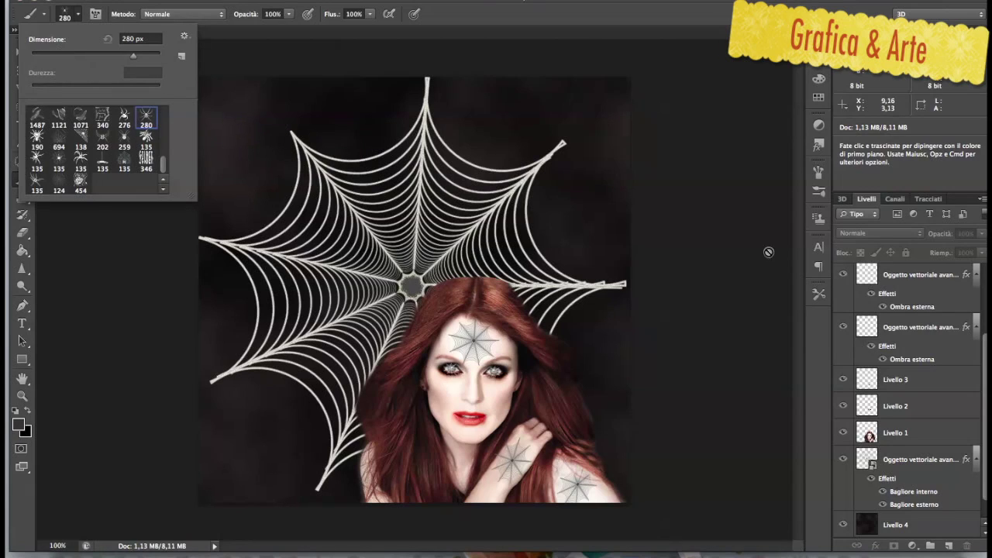
# Keep Dinamica forme off for the spider brush and set its tip spacing to 996%
pyautogui.click(819, 193)
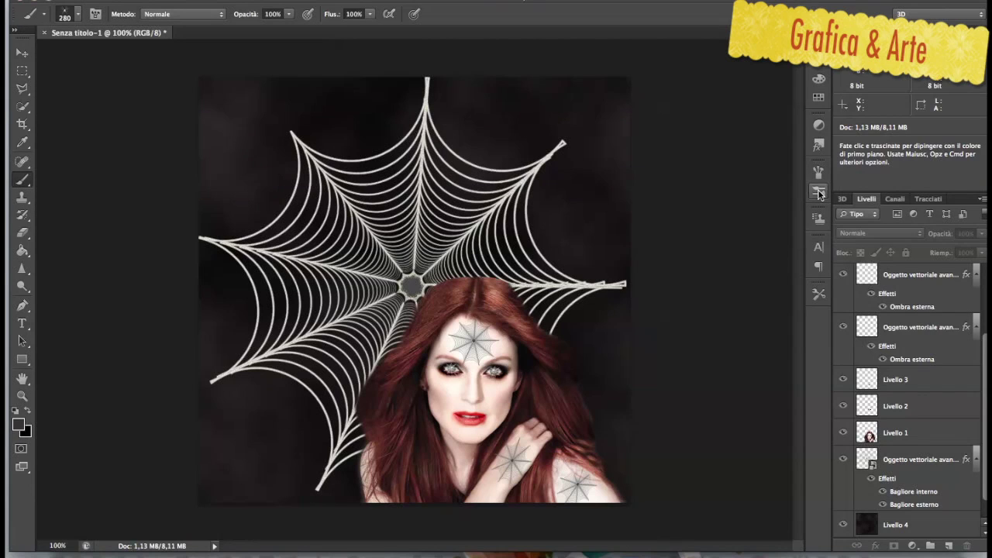
pyautogui.click(819, 175)
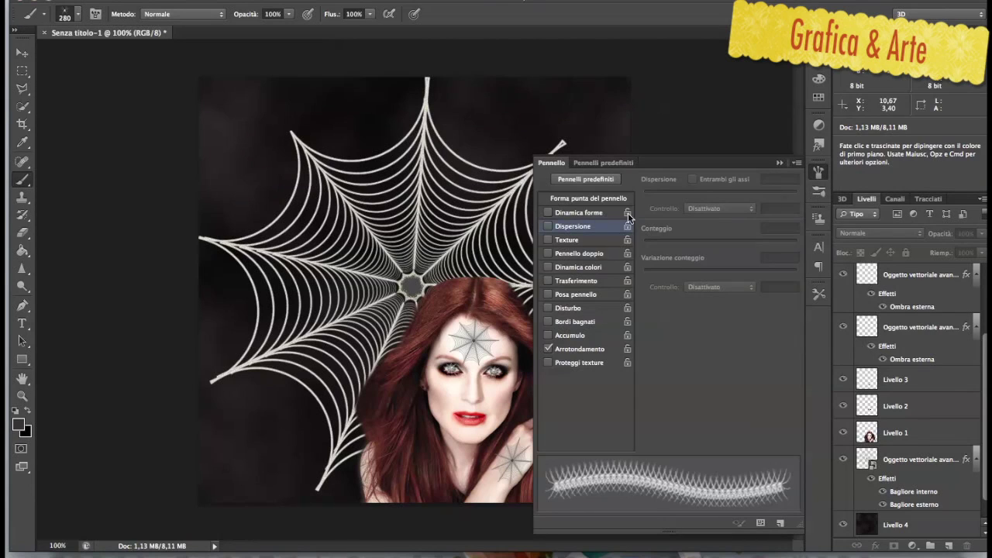
pyautogui.click(573, 212)
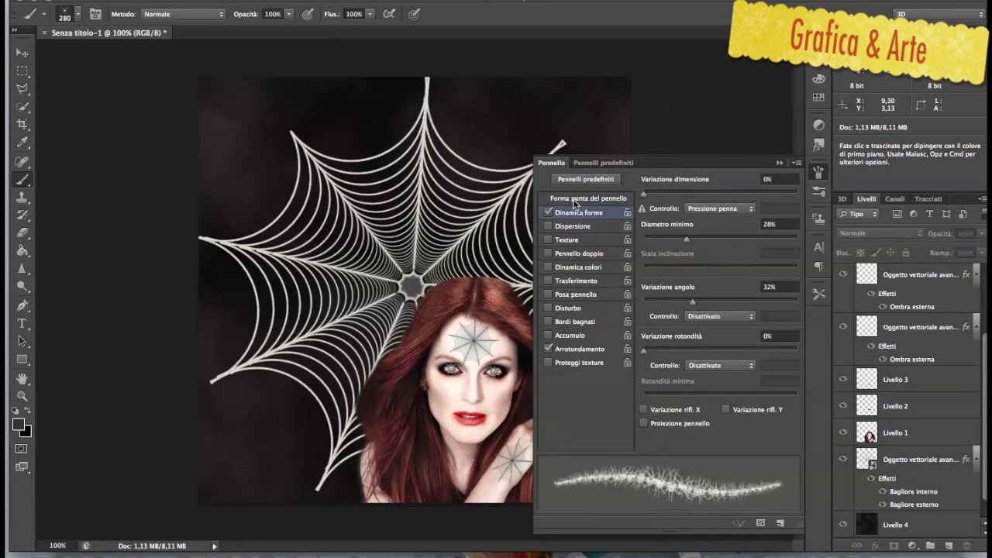
pyautogui.click(574, 200)
pyautogui.click(548, 214)
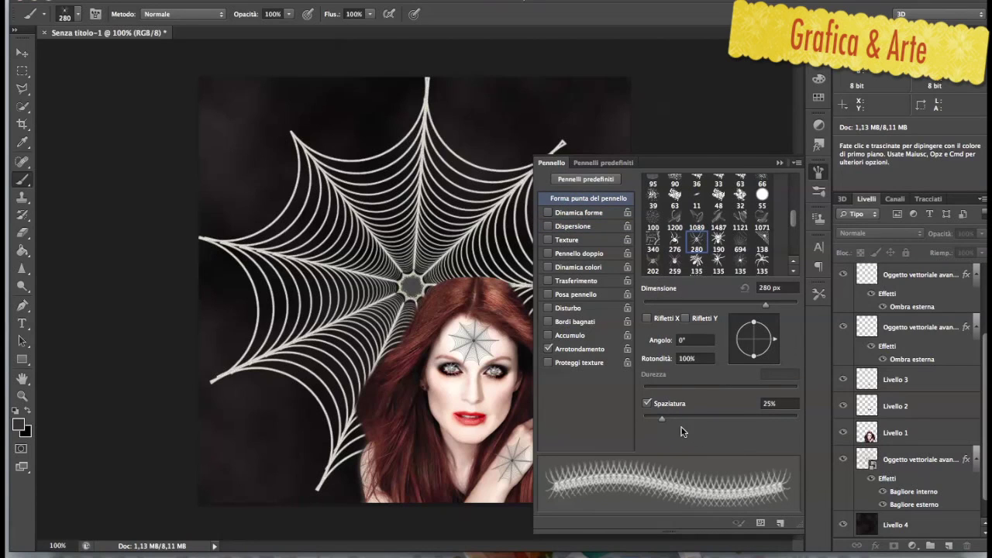
pyautogui.moveTo(663, 416); pyautogui.dragTo(795, 410)
# Stamp a black 284 px spider on the hand web layer, over the background web above the woman's head
pyautogui.press('v')
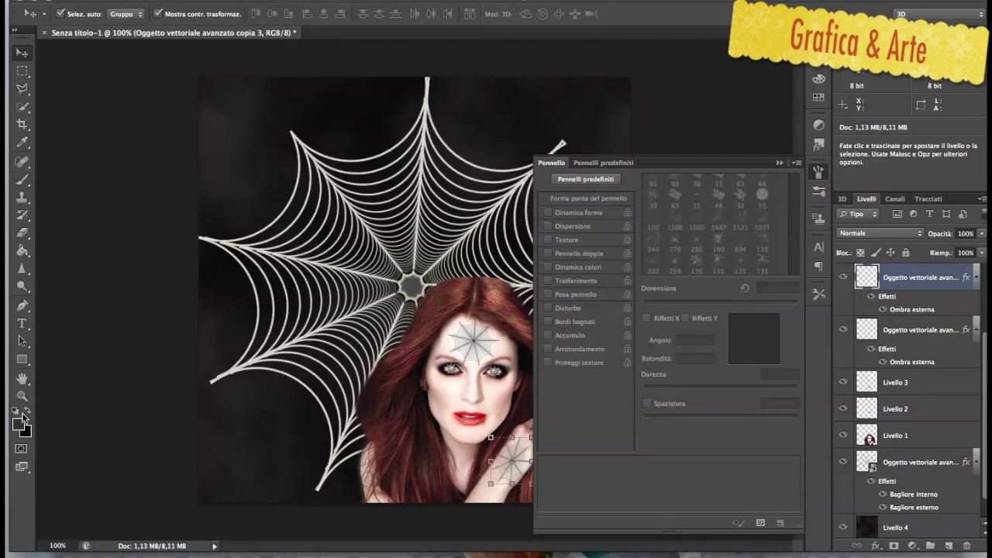
pyautogui.click(22, 180)
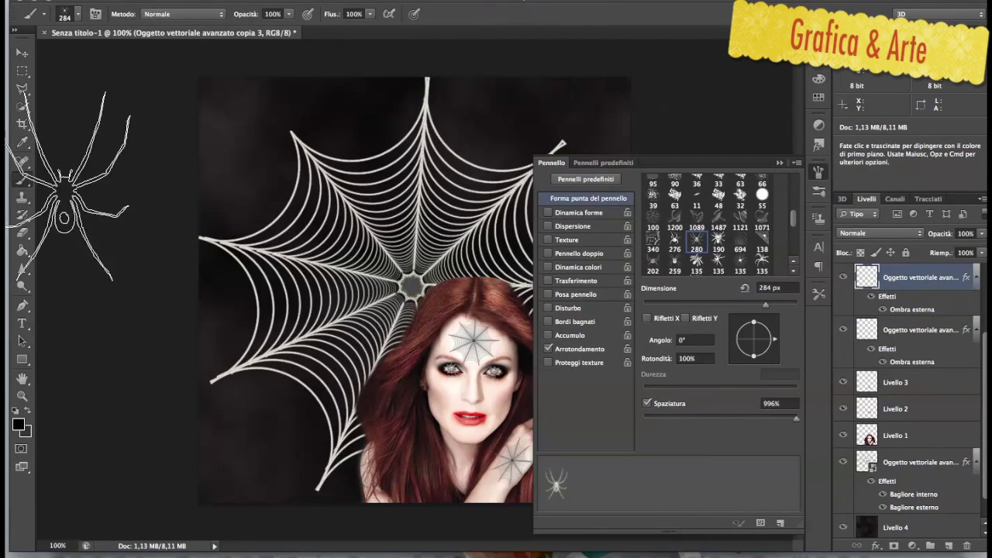
pyautogui.click(415, 207)
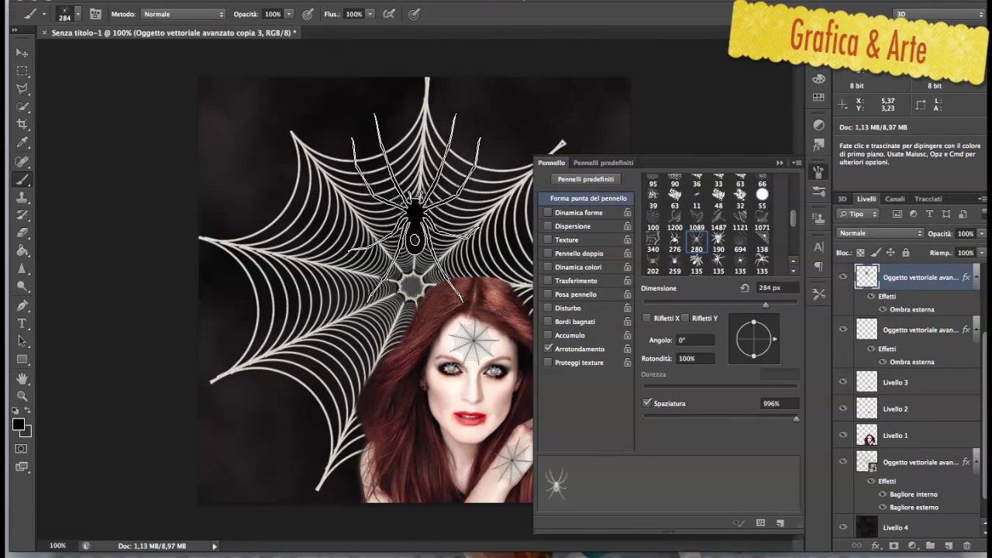
pyautogui.click(22, 52)
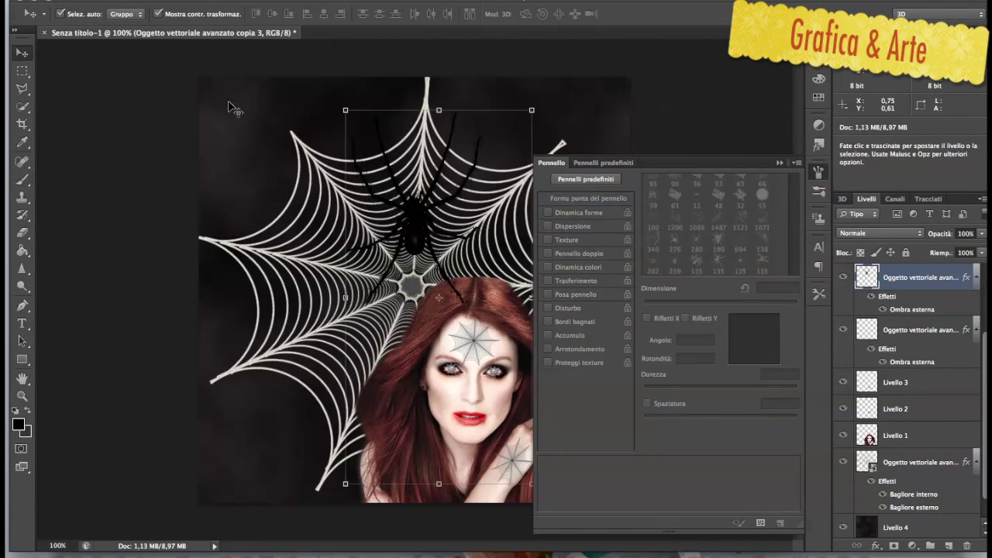
# Redo the black spider on its own layer above the hand web and shrink it to about half its size
pyautogui.moveTo(345, 106)
pyautogui.mouseDown()
pyautogui.moveTo(371, 144)
pyautogui.moveTo(346, 102)
pyautogui.mouseUp()
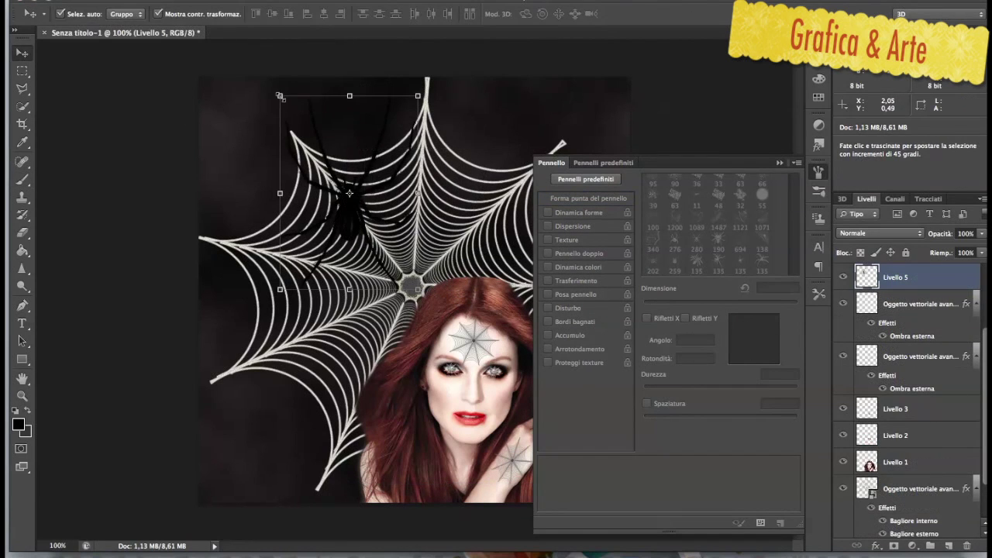
pyautogui.moveTo(280, 96); pyautogui.dragTo(351, 195)
pyautogui.press('Return')
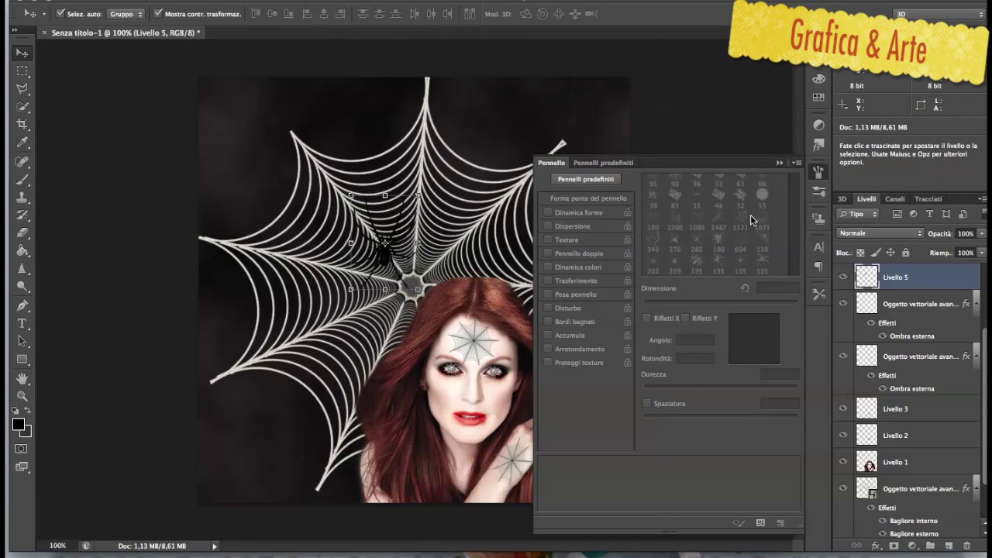
# Move the black spider onto the woman's hand, rotate it about 26° and shrink it further to sit on the wrist
pyautogui.click(776, 163)
pyautogui.moveTo(385, 242); pyautogui.dragTo(513, 445)
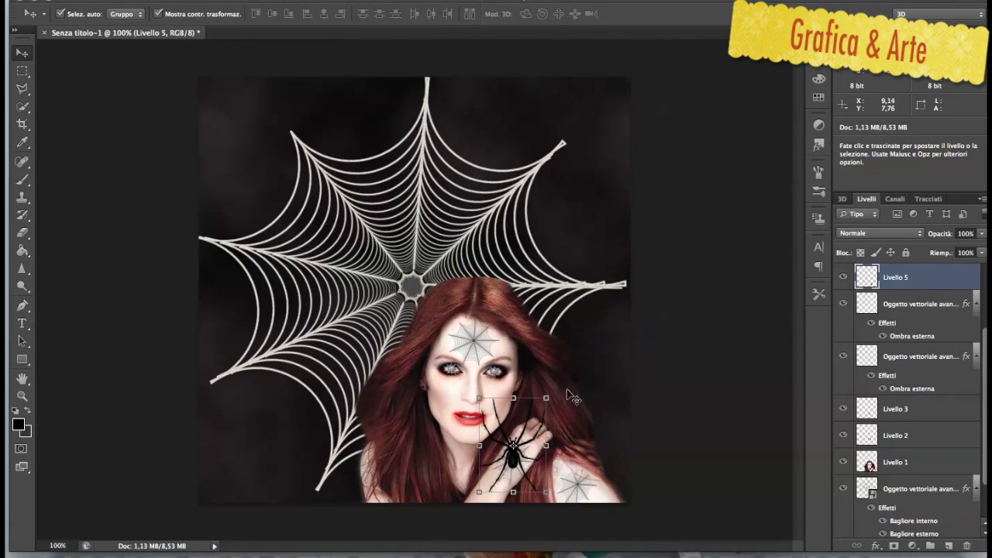
pyautogui.moveTo(552, 388); pyautogui.dragTo(571, 411)
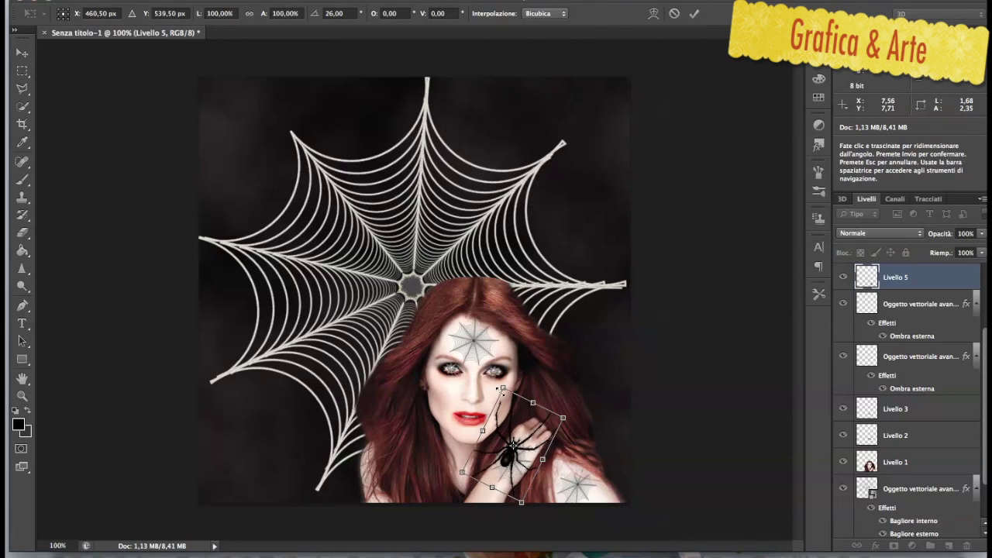
pyautogui.moveTo(503, 386); pyautogui.dragTo(533, 458)
pyautogui.press('Return')
pyautogui.hotkey('shift', 'Left')
pyautogui.hotkey('shift', 'Left')
pyautogui.press('super+plus')
pyautogui.moveTo(534, 419); pyautogui.dragTo(457, 338)
pyautogui.keyDown('super'); pyautogui.moveTo(299, 397); pyautogui.dragTo(310, 387); pyautogui.keyUp('super')
# Enlarge the glowing background web beyond the canvas edges and recentre it behind the woman's head
pyautogui.hotkey('ctrl', '-')
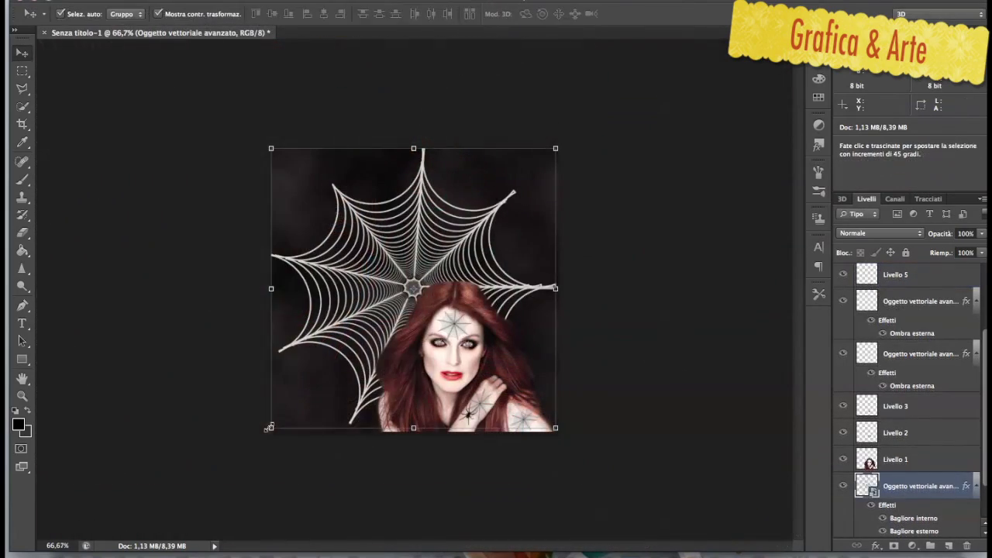
pyautogui.moveTo(251, 447); pyautogui.dragTo(230, 471)
pyautogui.moveTo(371, 324); pyautogui.dragTo(410, 321)
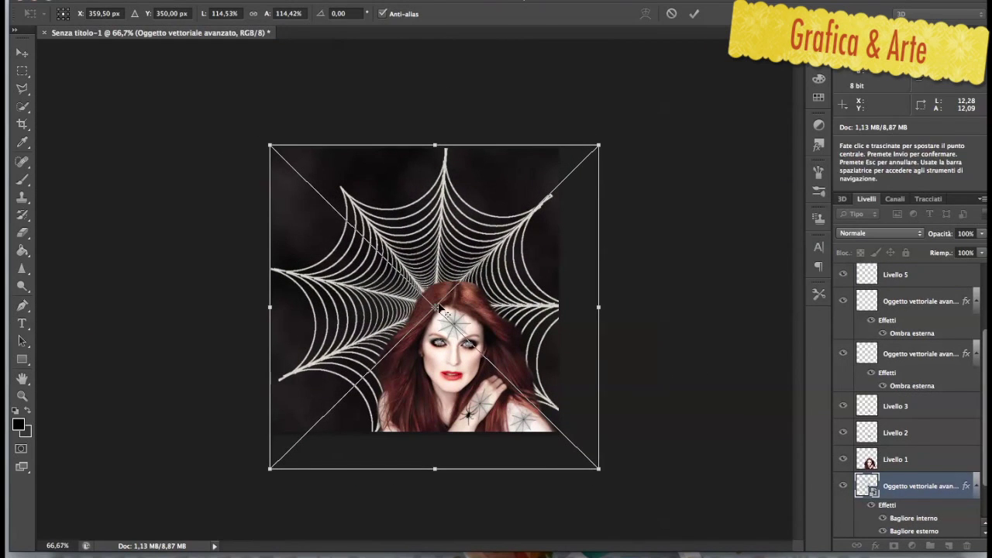
pyautogui.press('Return')
pyautogui.moveTo(270, 141); pyautogui.dragTo(239, 113)
pyautogui.press('Return')
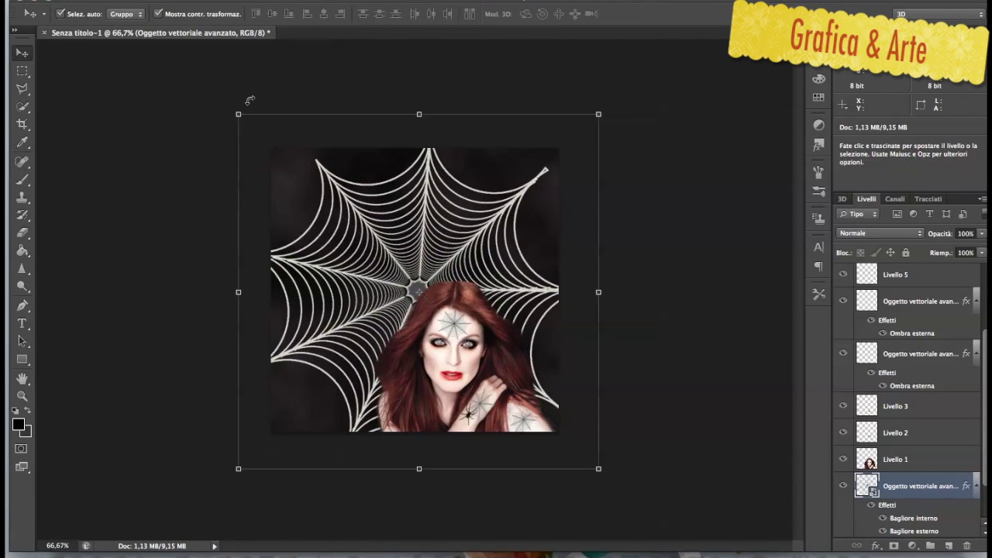
pyautogui.click(654, 223)
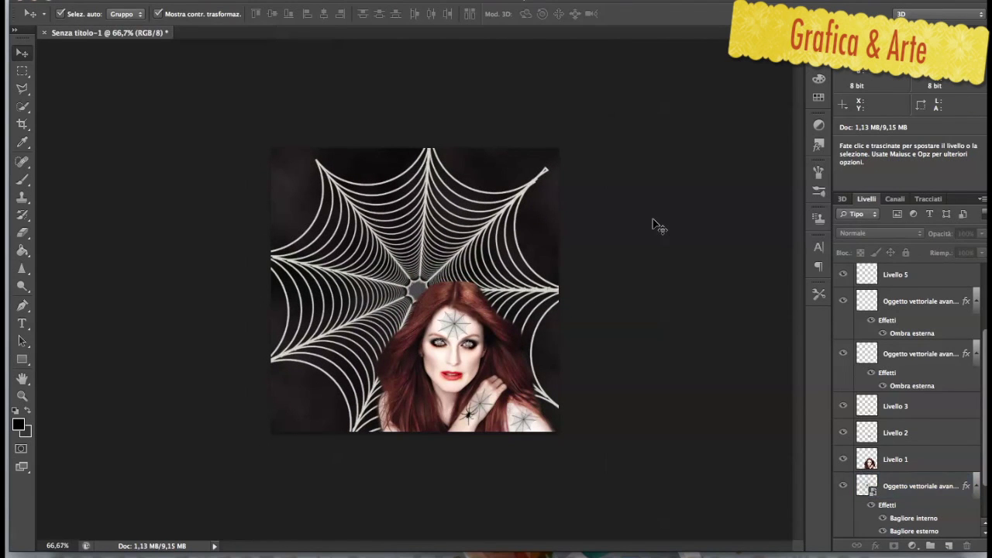
# Add a new layer at the top of the layer stack and set the foreground colour to white
pyautogui.click(918, 278)
pyautogui.scroll(4, 918, 280)
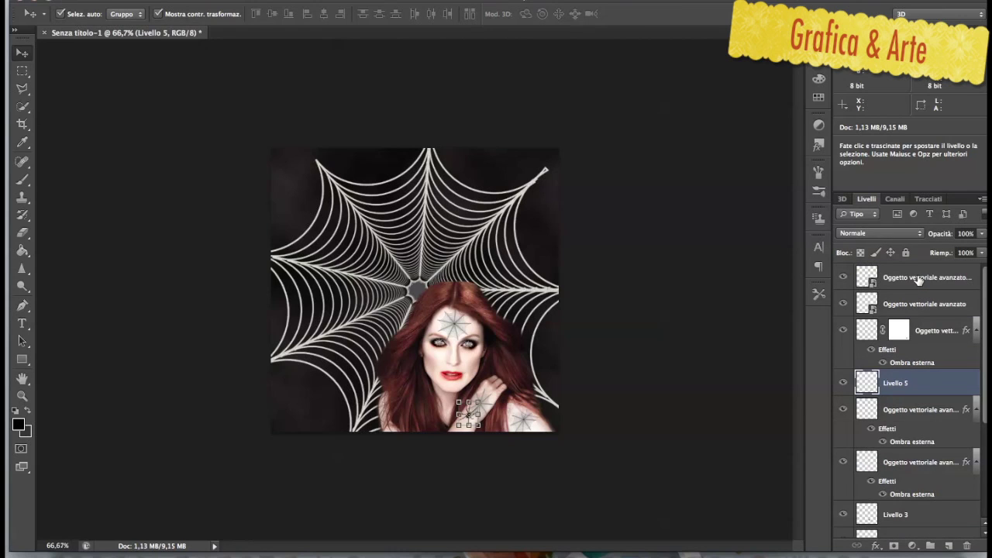
pyautogui.doubleClick(918, 279)
pyautogui.click(949, 545)
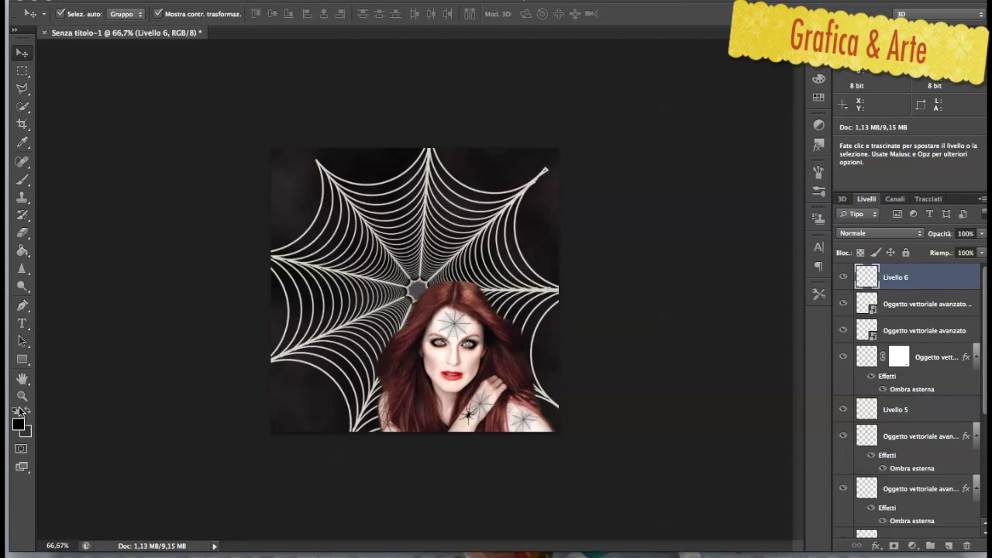
pyautogui.click(19, 425)
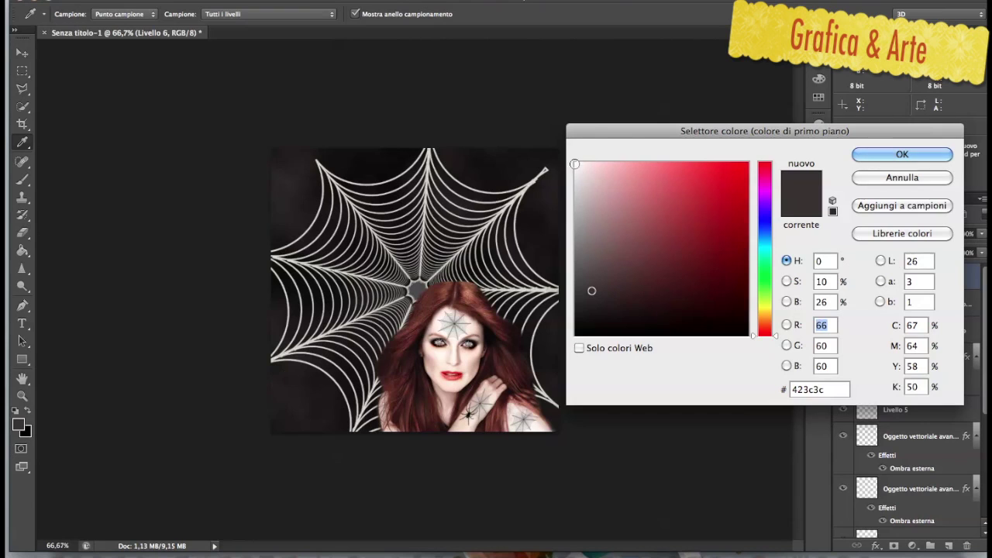
pyautogui.click(576, 164)
pyautogui.click(902, 155)
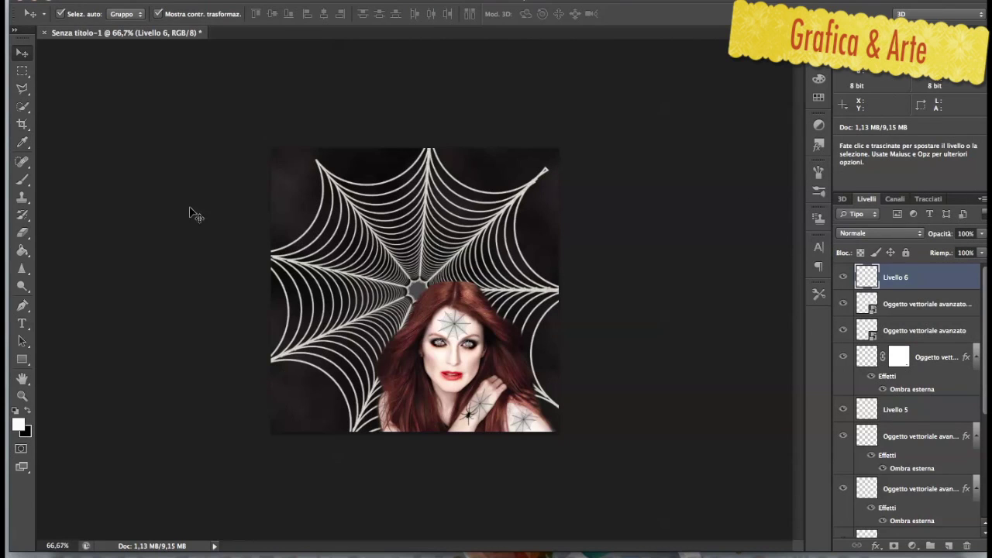
# Stamp a white 284 px spider on the new layer, over the web above the woman's head
pyautogui.click(21, 179)
pyautogui.click(383, 246)
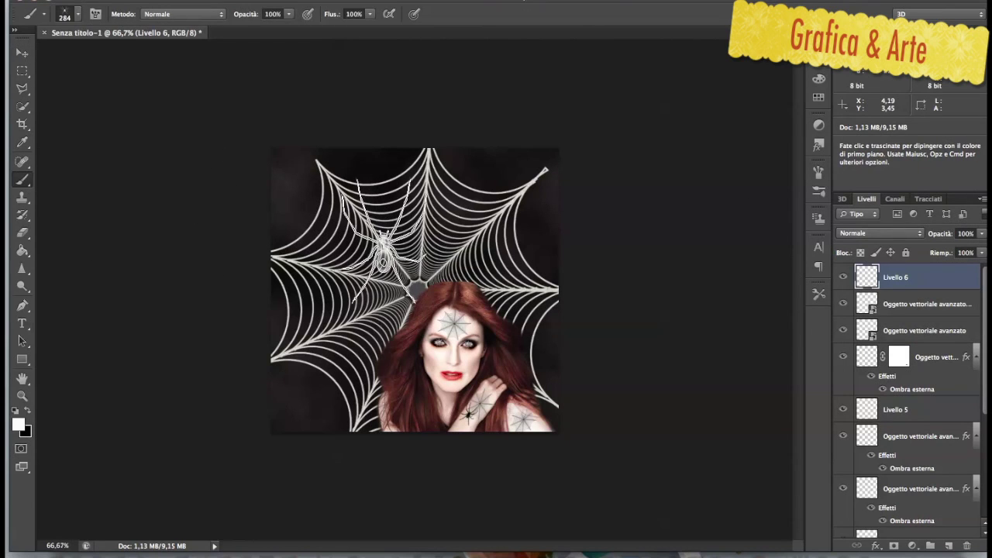
pyautogui.click(24, 55)
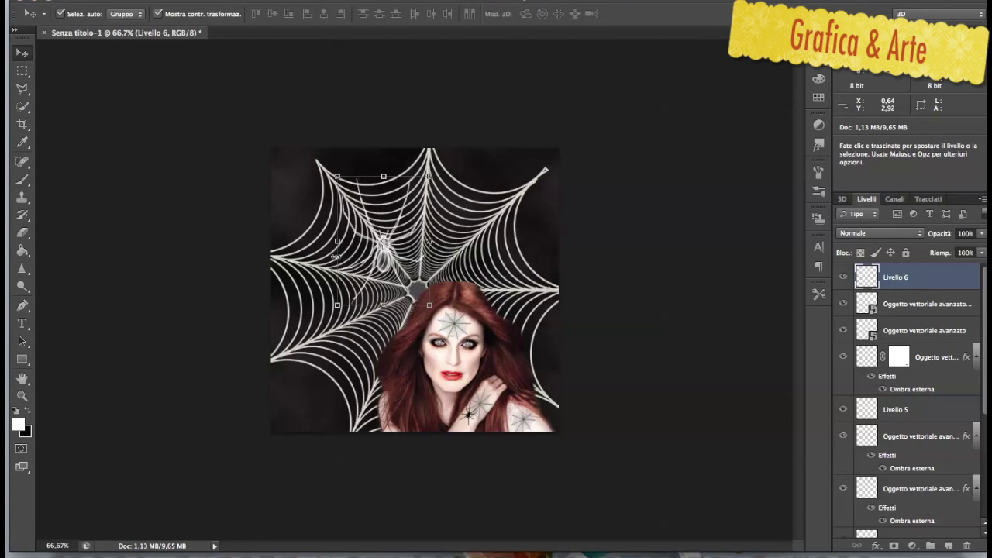
# Tilt the white spider, scale it to about 87% and move it to the upper-left part of the web
pyautogui.moveTo(432, 310)
pyautogui.mouseDown()
pyautogui.moveTo(463, 270)
pyautogui.moveTo(427, 294)
pyautogui.mouseUp()
pyautogui.press('Return')
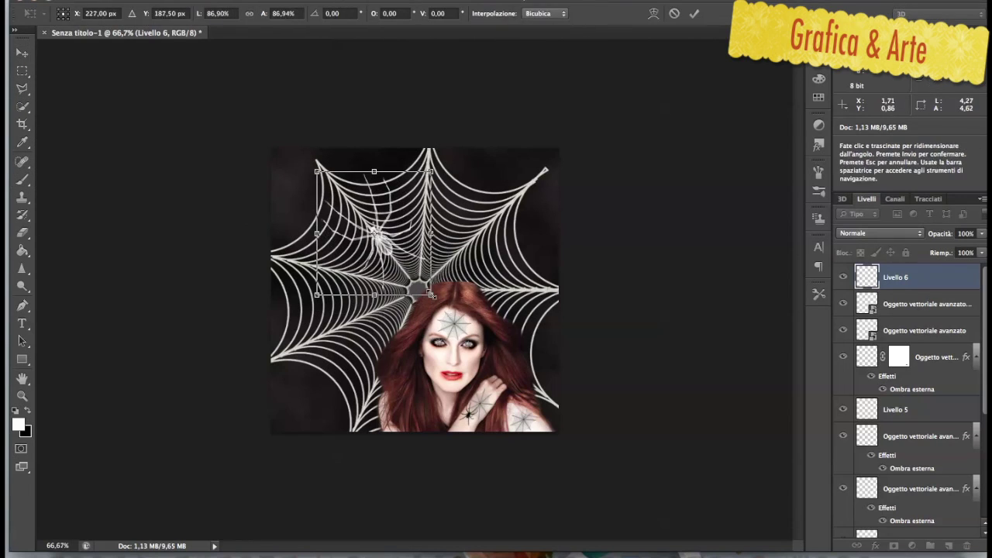
pyautogui.press('Return')
pyautogui.moveTo(376, 233); pyautogui.dragTo(359, 209)
# Duplicate the white spider layer, move the copy straight down below the original spider and flip it
pyautogui.moveTo(880, 341); pyautogui.dragTo(948, 545)
pyautogui.moveTo(357, 213); pyautogui.dragTo(357, 318)
pyautogui.click(110, 2)
pyautogui.moveTo(194, 279)
pyautogui.click(364, 411)
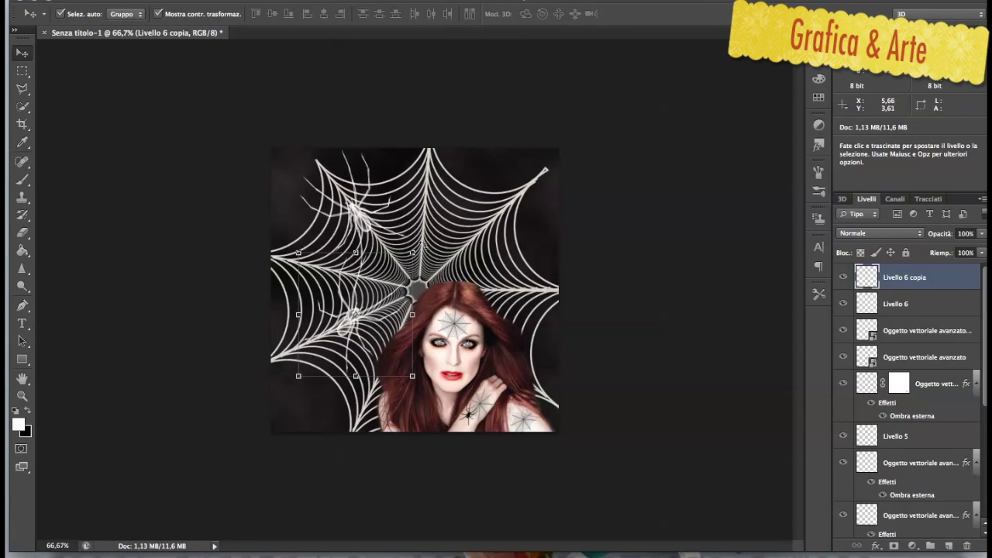
# Shrink the spider copy and place it on the web strands just beside the woman's hair
pyautogui.moveTo(410, 259); pyautogui.dragTo(362, 256)
pyautogui.moveTo(364, 290); pyautogui.dragTo(370, 320)
pyautogui.press('Return')
# Move the small spider copy's layer, Livello 6 copia, far down the layer stack
pyautogui.moveTo(905, 276); pyautogui.dragTo(910, 479)
pyautogui.click(542, 291)
pyautogui.click(651, 348)
pyautogui.click(504, 364)
# Add a new empty layer above the large white spider layer, Livello 6
pyautogui.scroll(5, 907, 372)
pyautogui.click(907, 277)
pyautogui.click(950, 546)
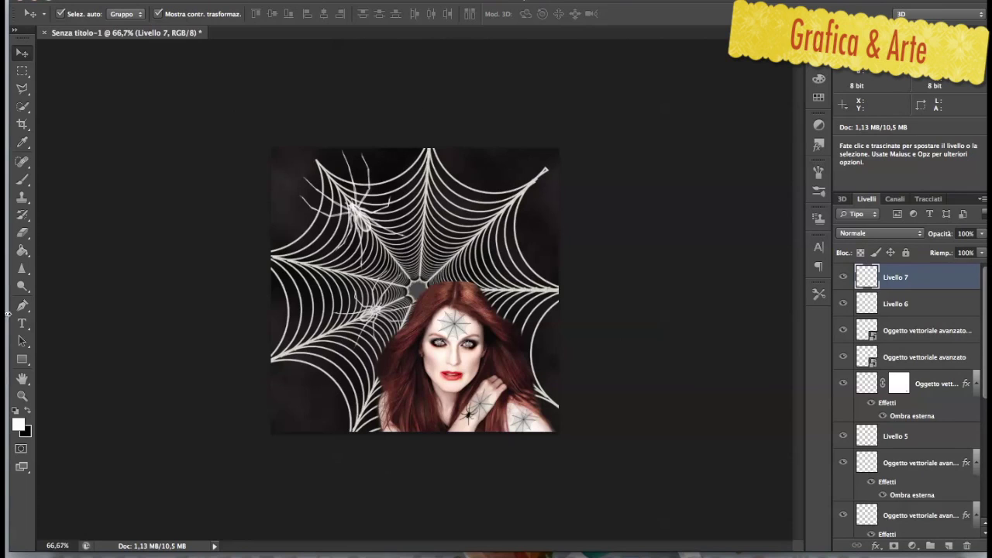
# Swap the foreground and background colours and fill the new top layer with black
pyautogui.click(28, 411)
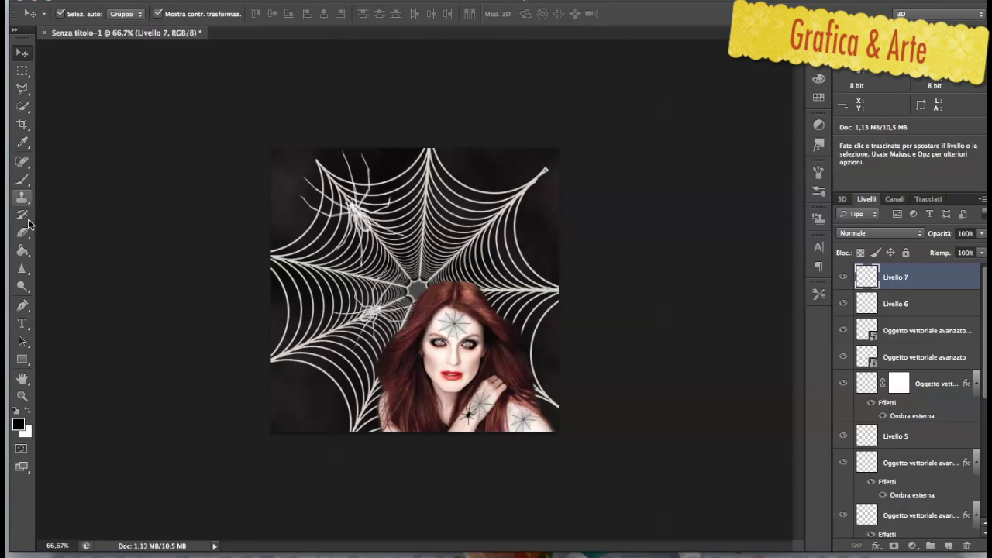
pyautogui.click(22, 252)
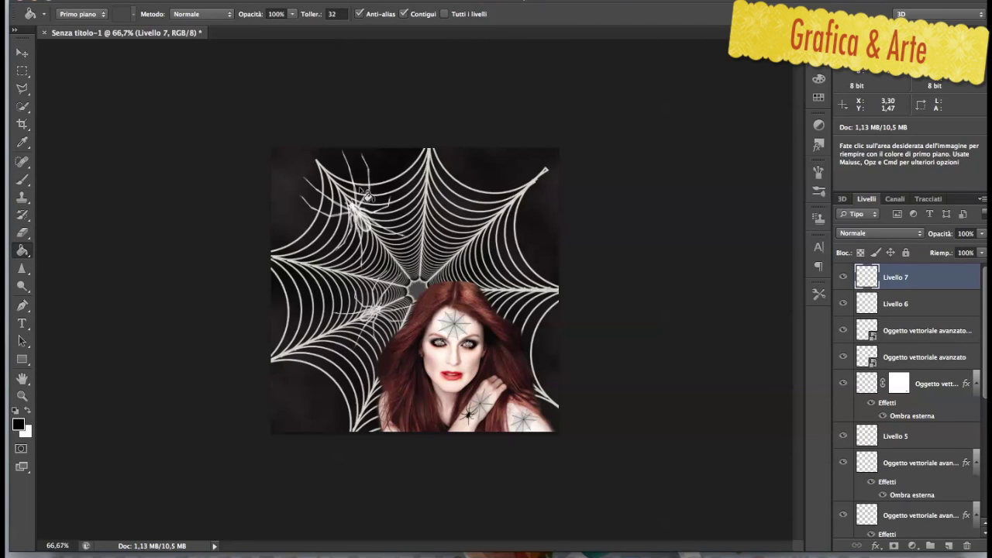
pyautogui.click(290, 181)
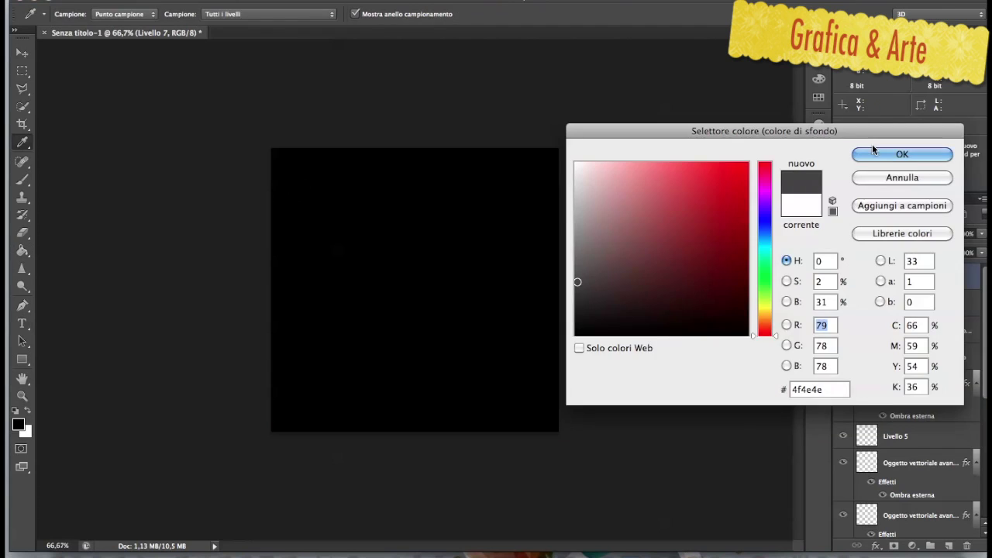
# Fill the top layer with dark grey 4f4e4e and set its blend mode to Sovrapponi
pyautogui.click(874, 151)
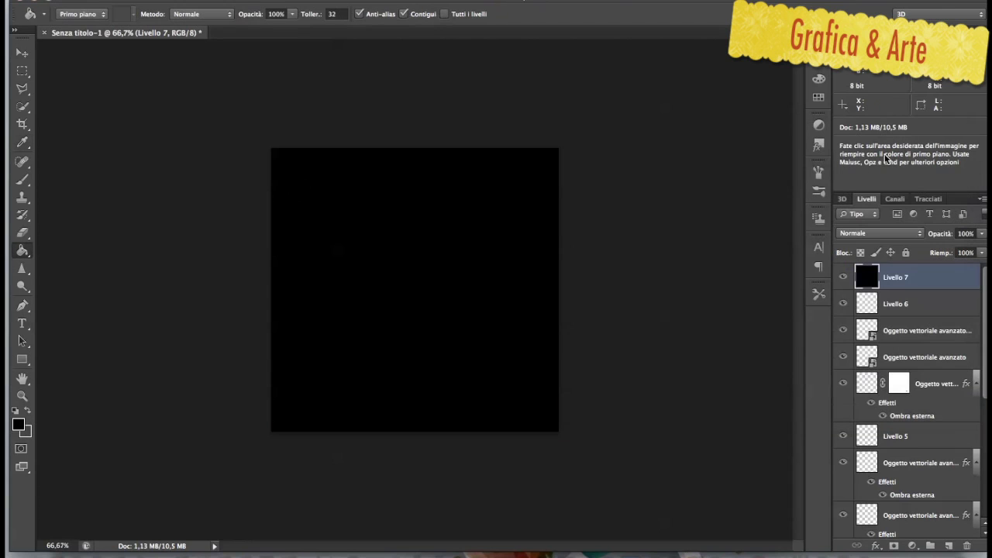
pyautogui.click(26, 411)
pyautogui.click(419, 309)
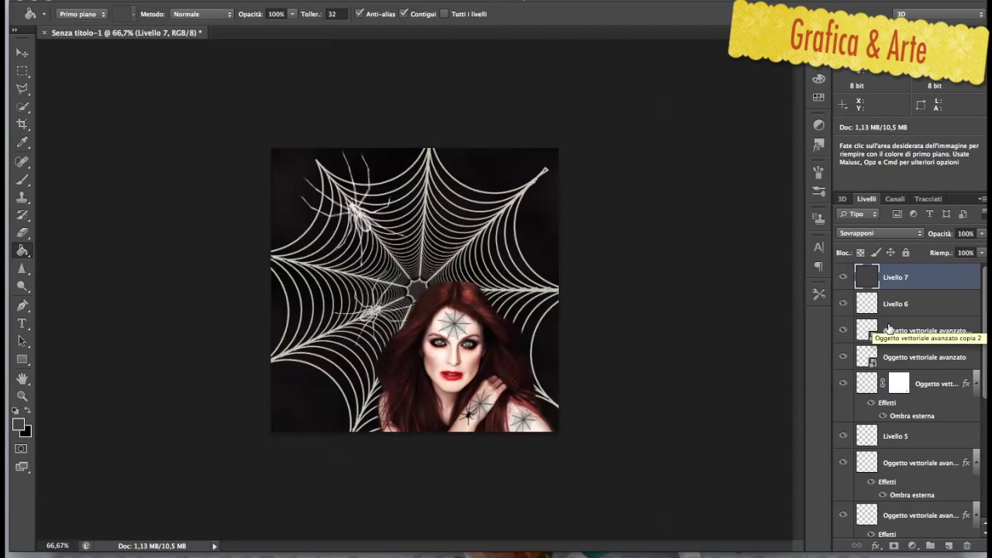